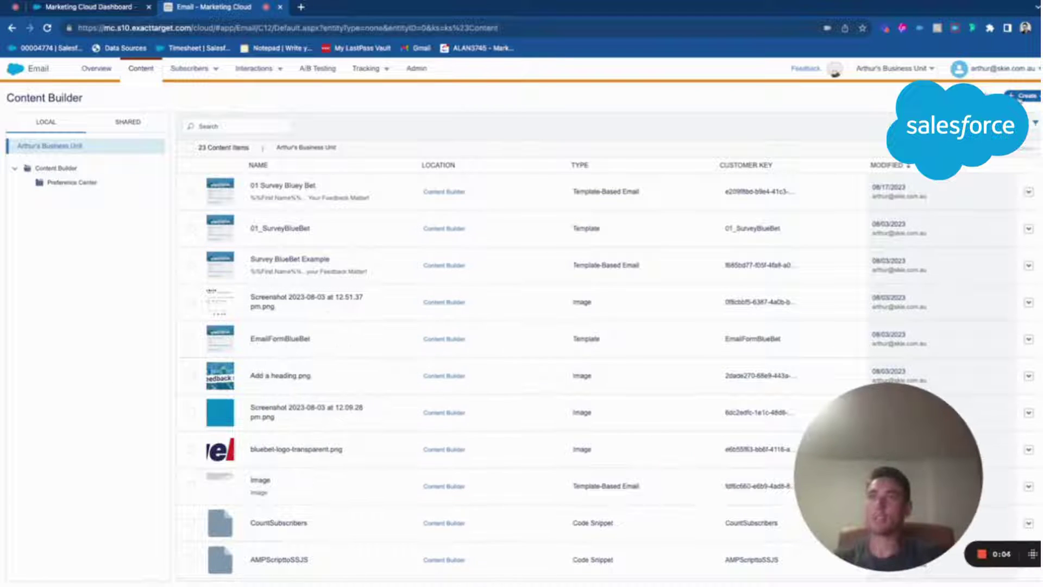
# Start a new template-based email message using the empty Blank Page layout.
pyautogui.click(1024, 97)
pyautogui.click(1002, 138)
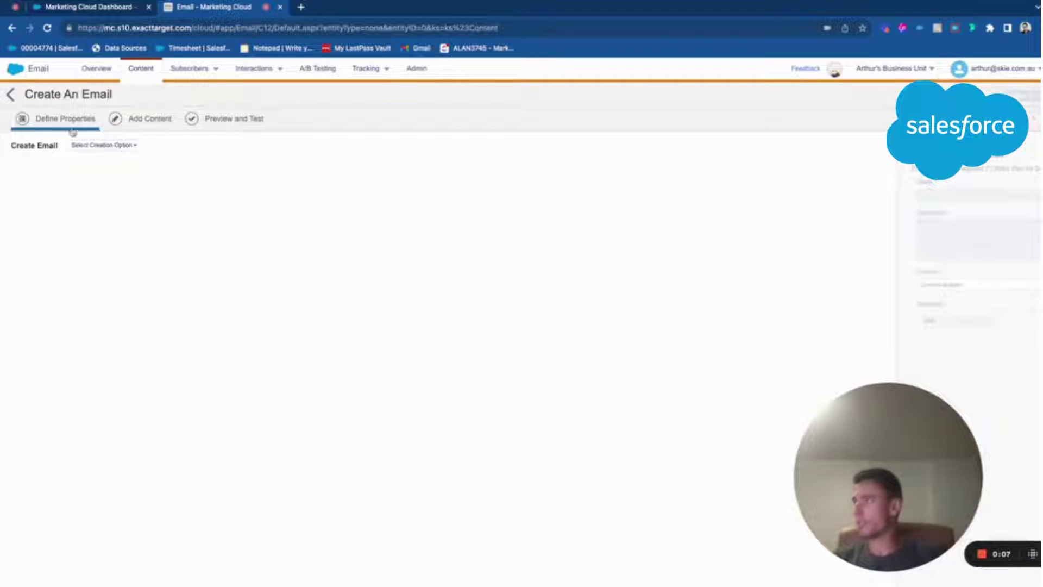
pyautogui.click(82, 145)
pyautogui.click(84, 165)
pyautogui.click(581, 228)
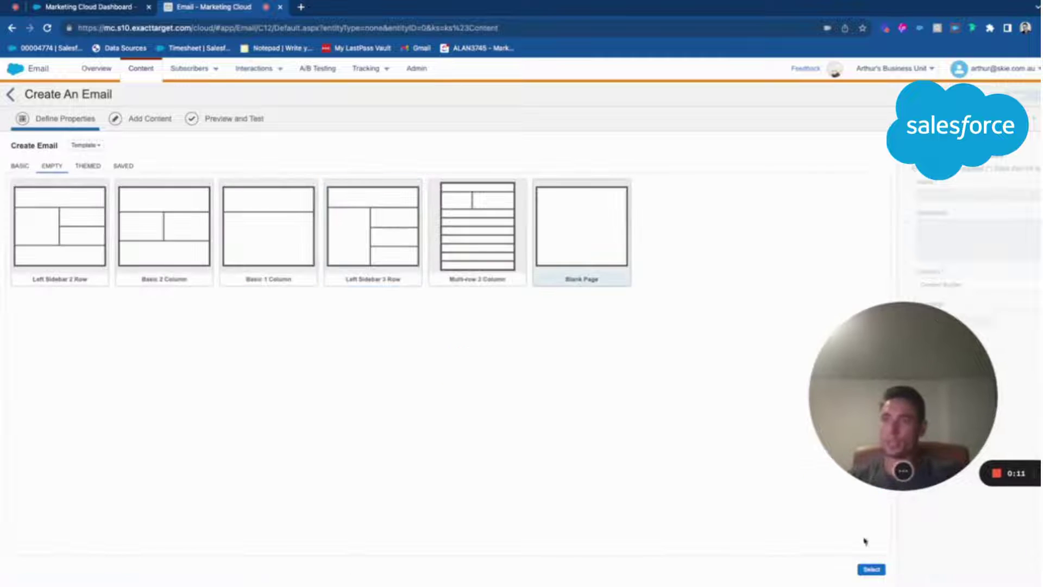
pyautogui.click(872, 569)
# Name the email Survey Email Journey, use the same text as its description, and continue to adding content.
pyautogui.click(261, 197)
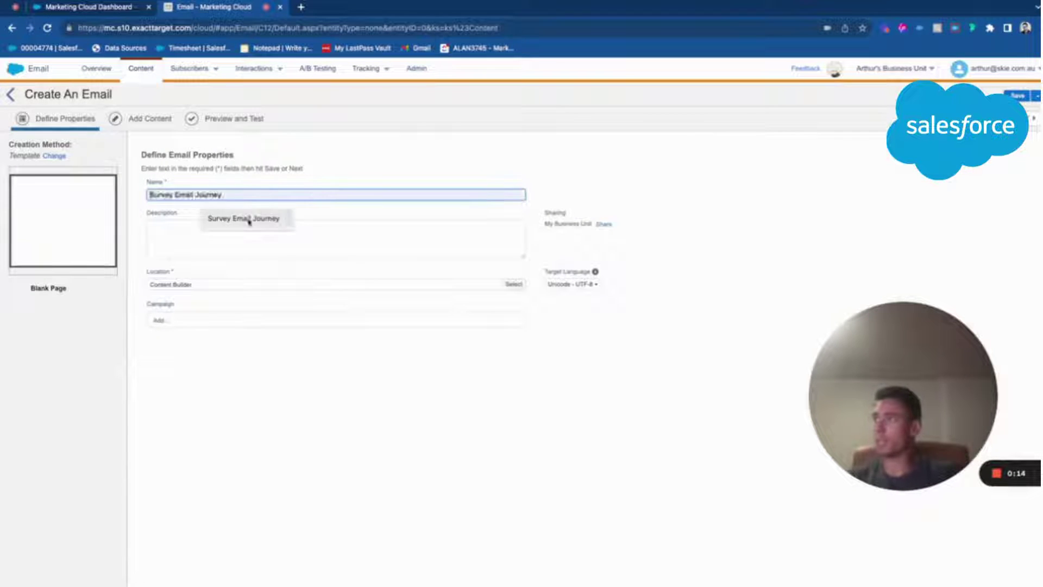
pyautogui.click(249, 220)
pyautogui.click(174, 225)
pyautogui.write('Survey Email Journey')
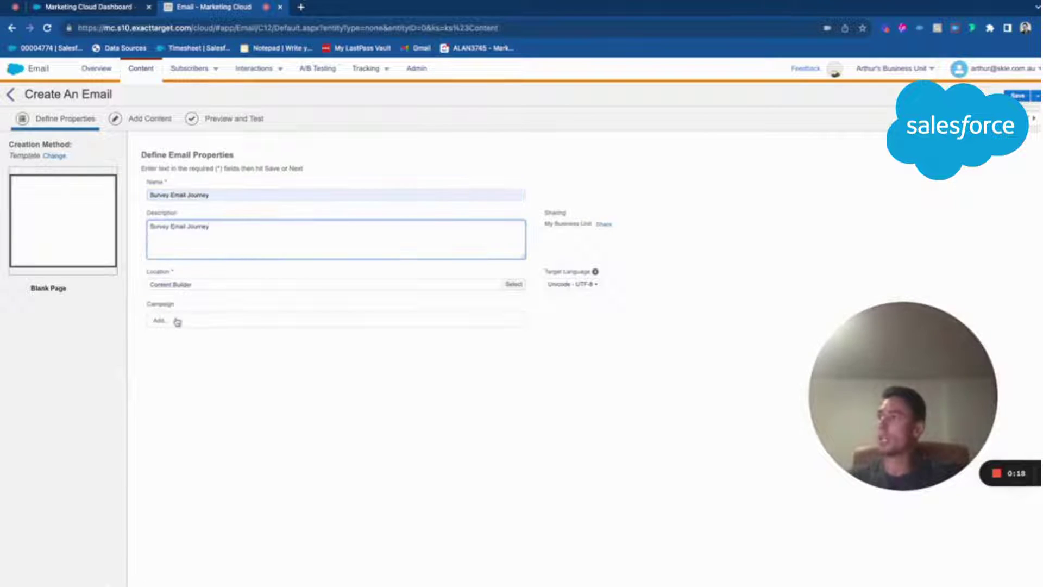
pyautogui.click(174, 320)
pyautogui.click(764, 112)
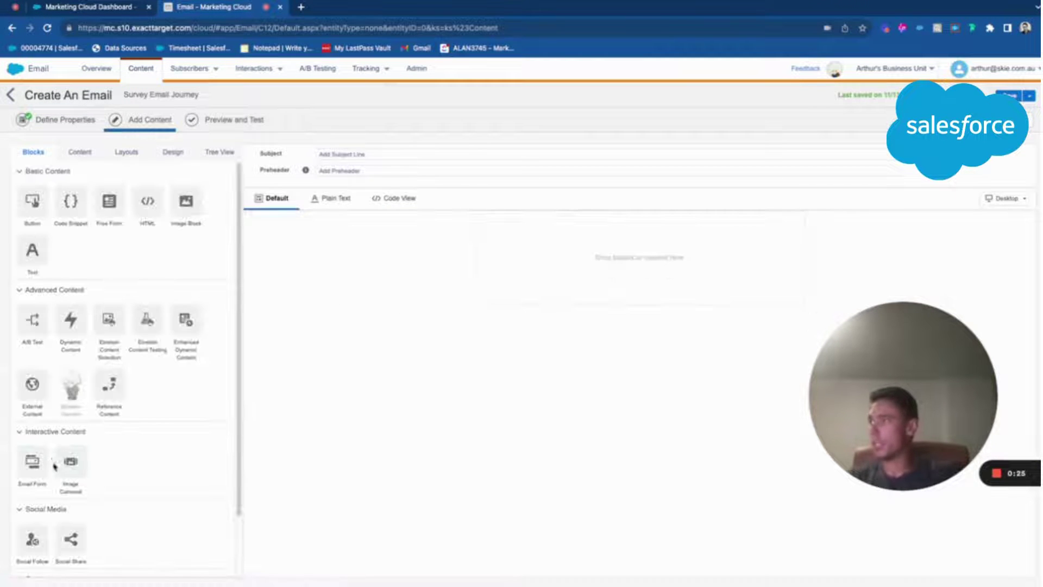
# Add an Email Form block to the email body with Empty as its starting point.
pyautogui.moveTo(54, 466); pyautogui.dragTo(576, 278)
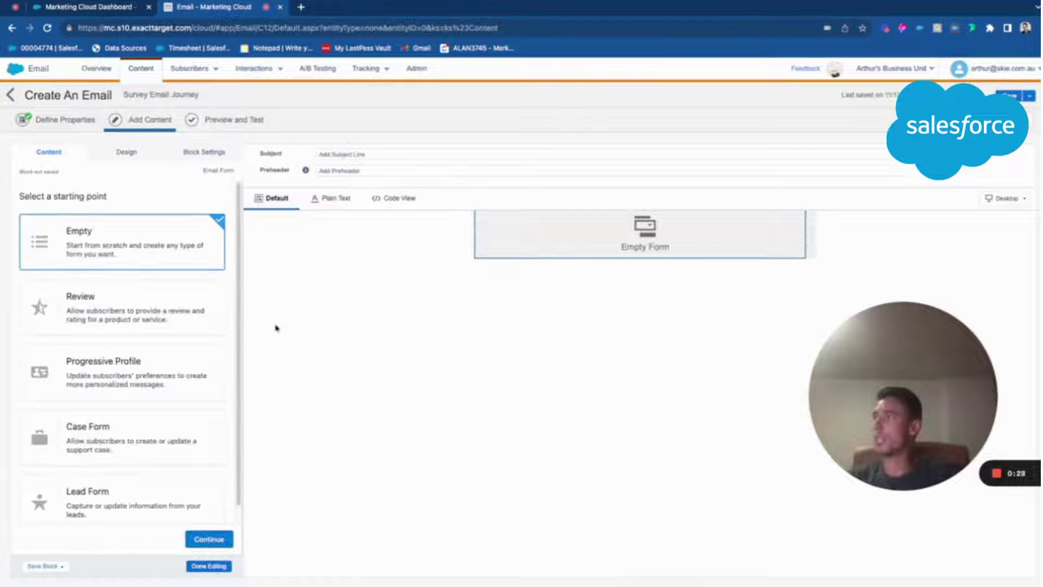
pyautogui.click(201, 542)
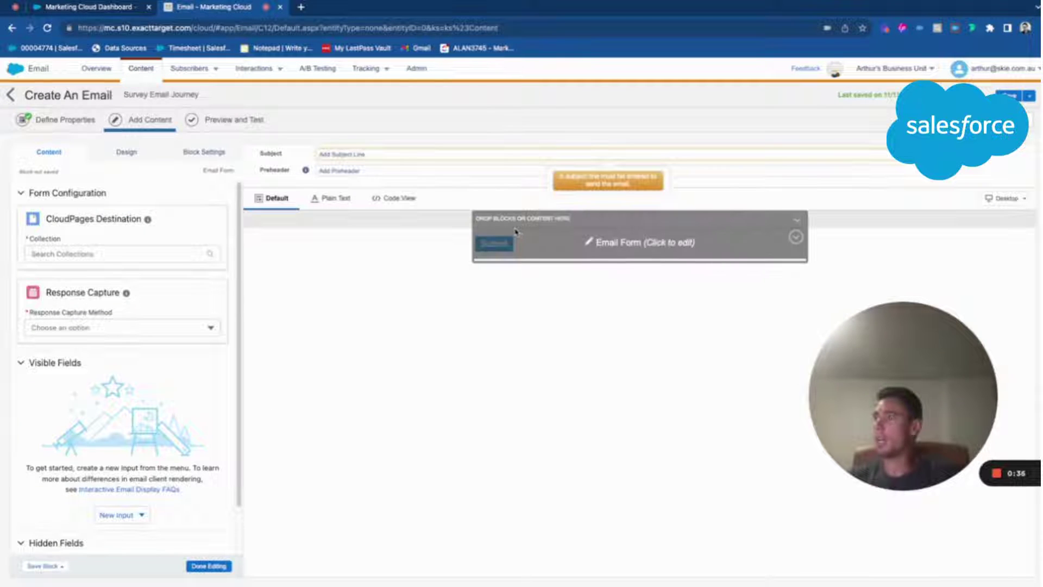
# Set the email subject to "Your Feedback Matters!" and the preheader to "Fill Out The Form Now!".
pyautogui.click(356, 155)
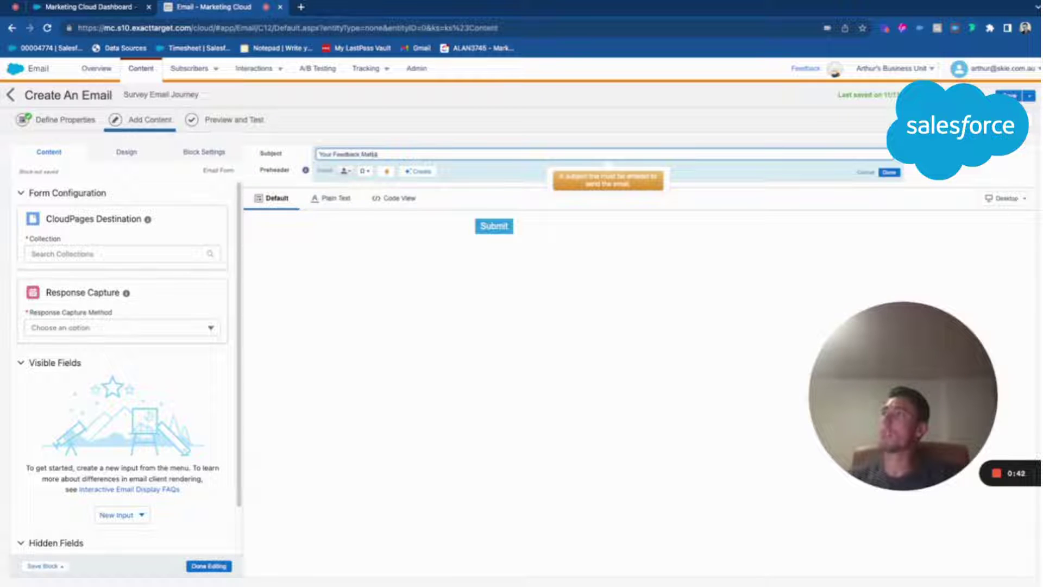
pyautogui.click(363, 171)
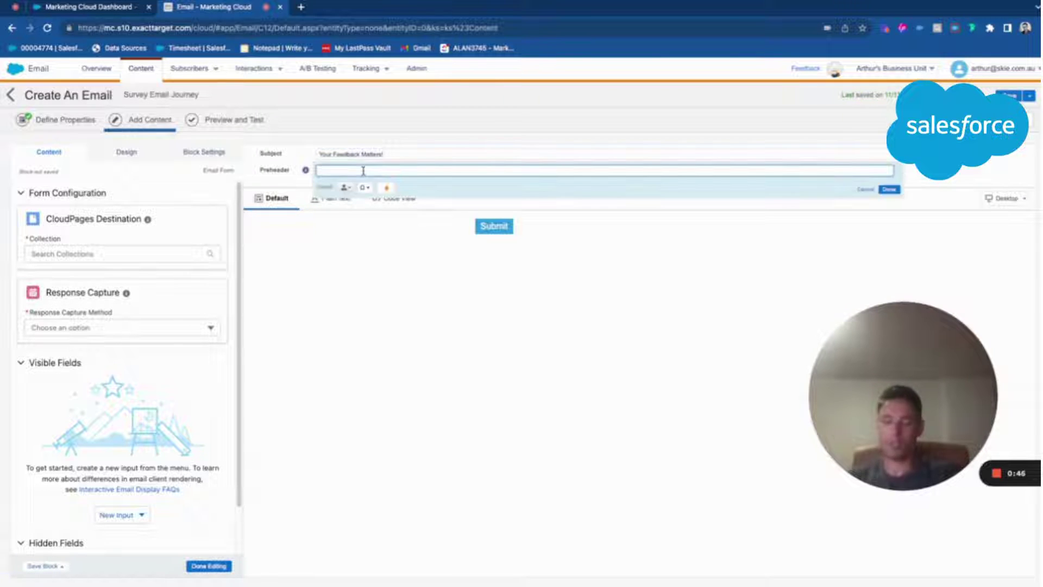
pyautogui.write('Fill Out The Form Now!')
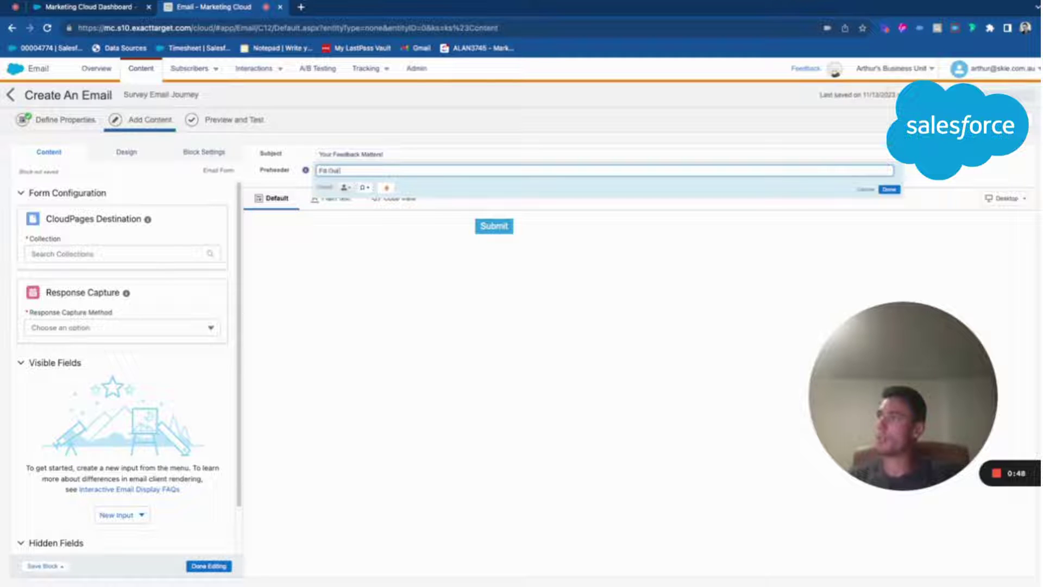
pyautogui.click(889, 189)
pyautogui.moveTo(914, 377); pyautogui.dragTo(864, 388)
# Open CloudPages in a separate browser tab and switch to it.
pyautogui.moveTo(17, 68)
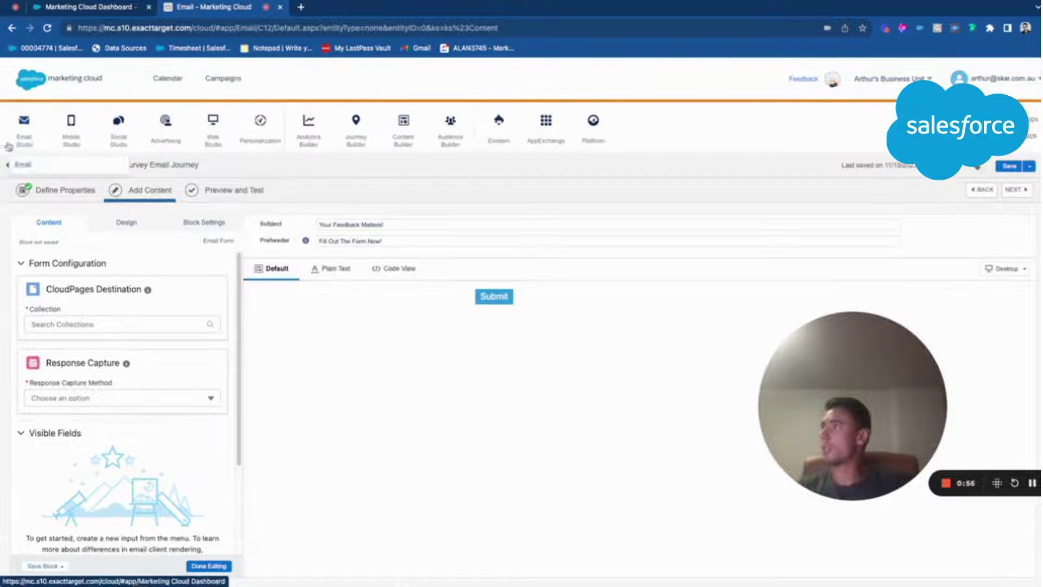
pyautogui.rightClick(218, 163)
pyautogui.click(269, 170)
pyautogui.click(344, 7)
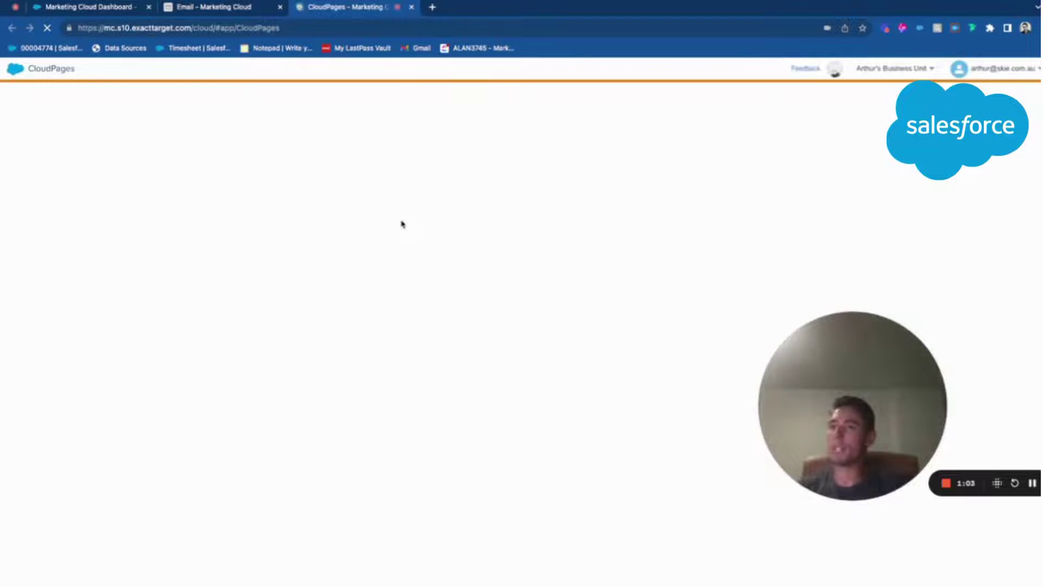
pyautogui.moveTo(869, 390); pyautogui.dragTo(811, 413)
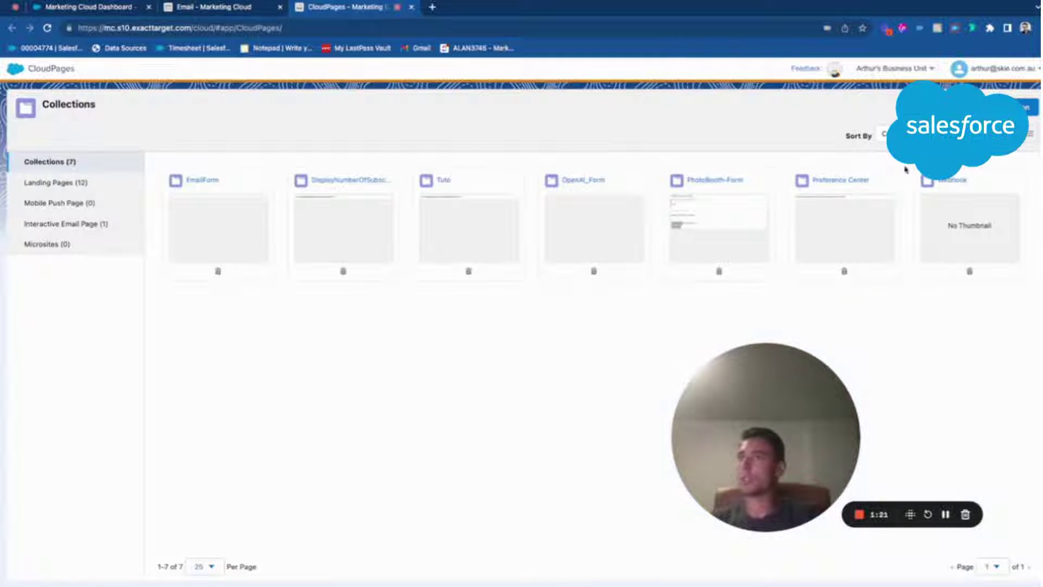
# Create a CloudPages collection named Email Survey Journey with the same text as its description.
pyautogui.click(1024, 107)
pyautogui.write('Em')
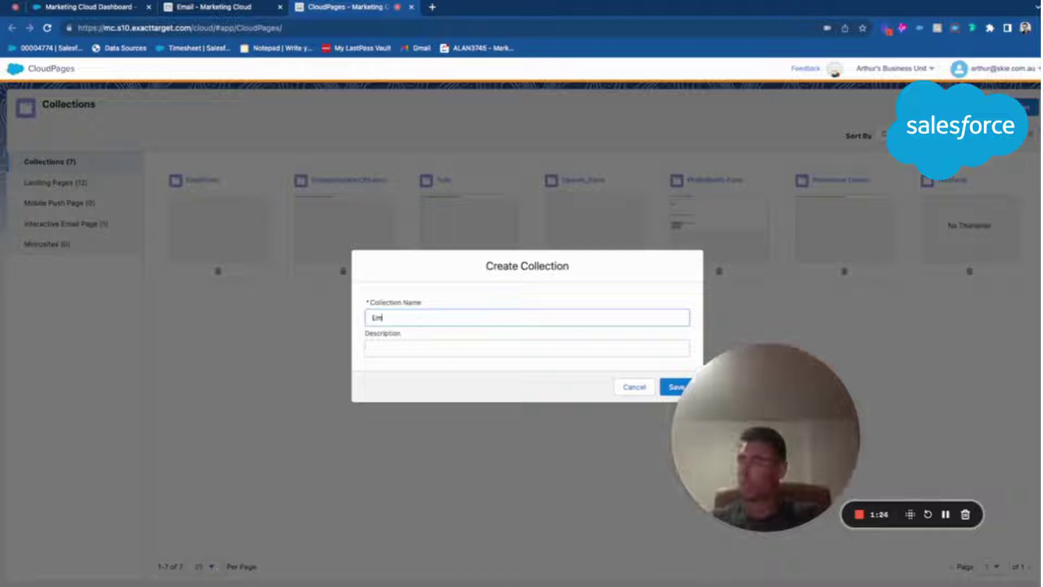
pyautogui.write('ail Survey Journey')
pyautogui.press('super+a')
pyautogui.hotkey('ctrl', 'c')
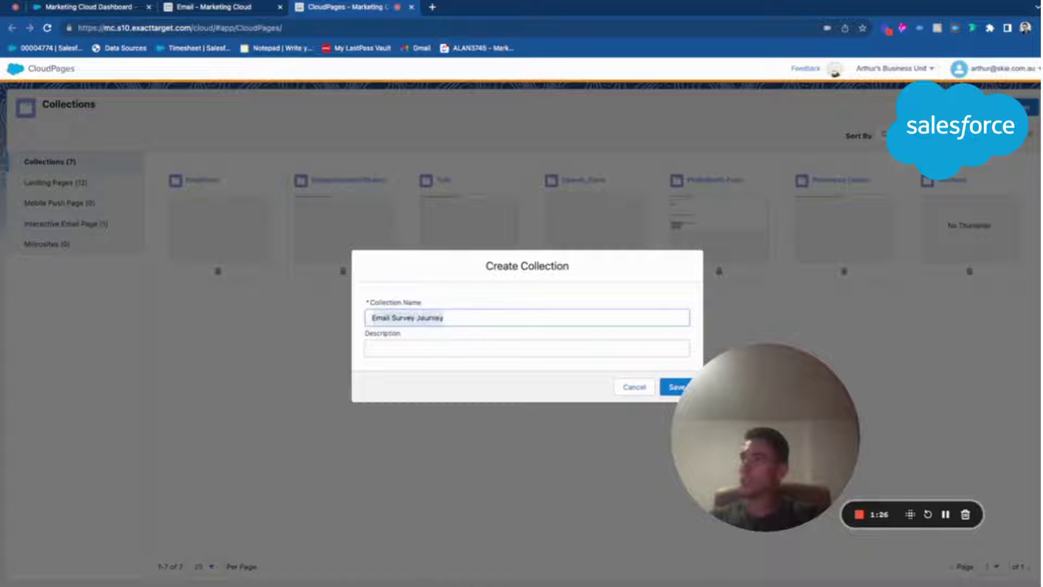
pyautogui.click(419, 354)
pyautogui.hotkey('ctrl', 'v')
pyautogui.click(676, 387)
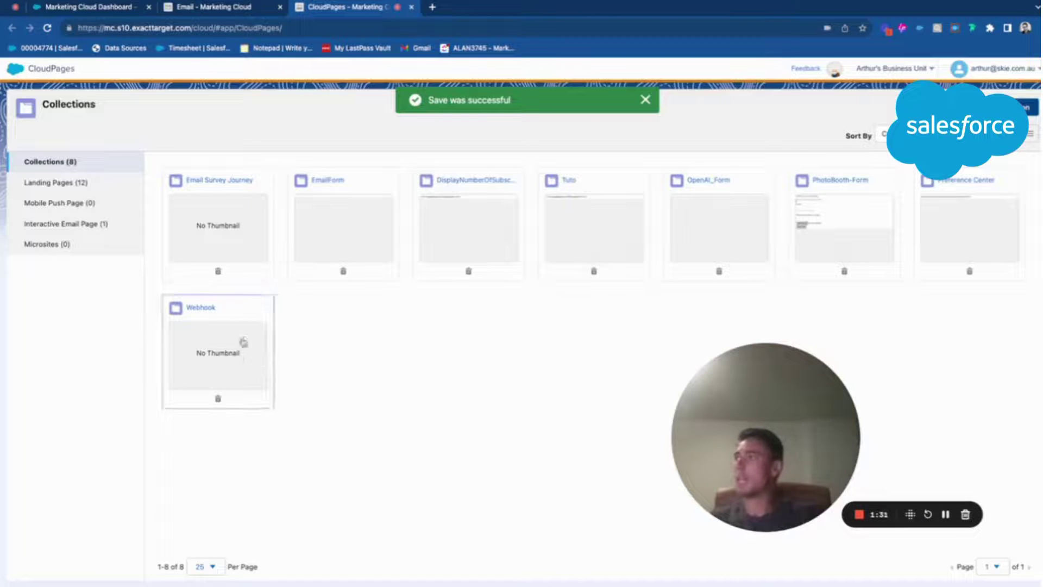
# Create an Interactive Email Page named Email Survey Journey, with a matching description, inside the Email Survey Journey collection.
pyautogui.click(220, 200)
pyautogui.click(1025, 107)
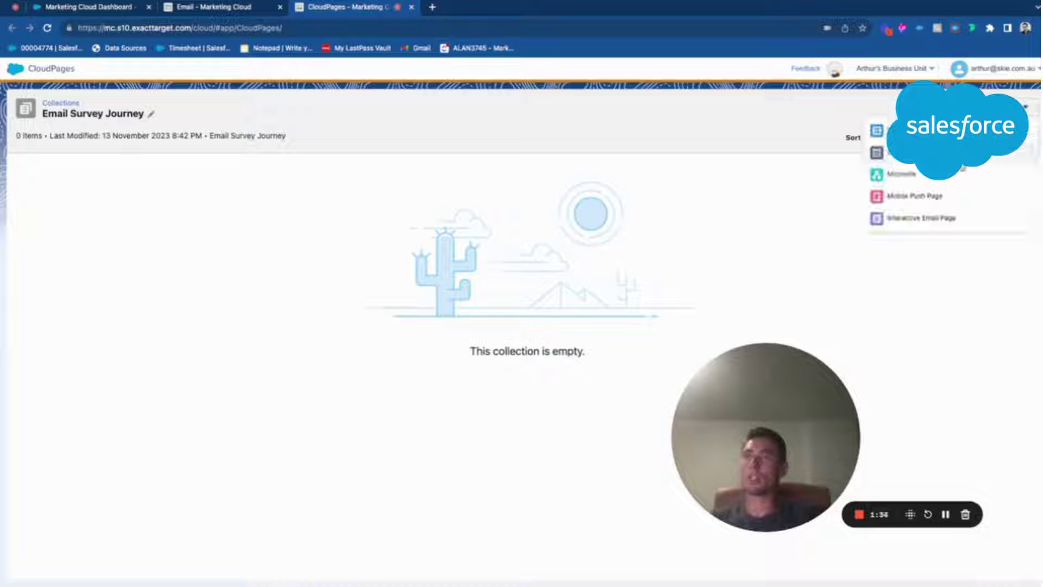
pyautogui.click(917, 218)
pyautogui.click(533, 288)
pyautogui.hotkey('ctrl', 'v')
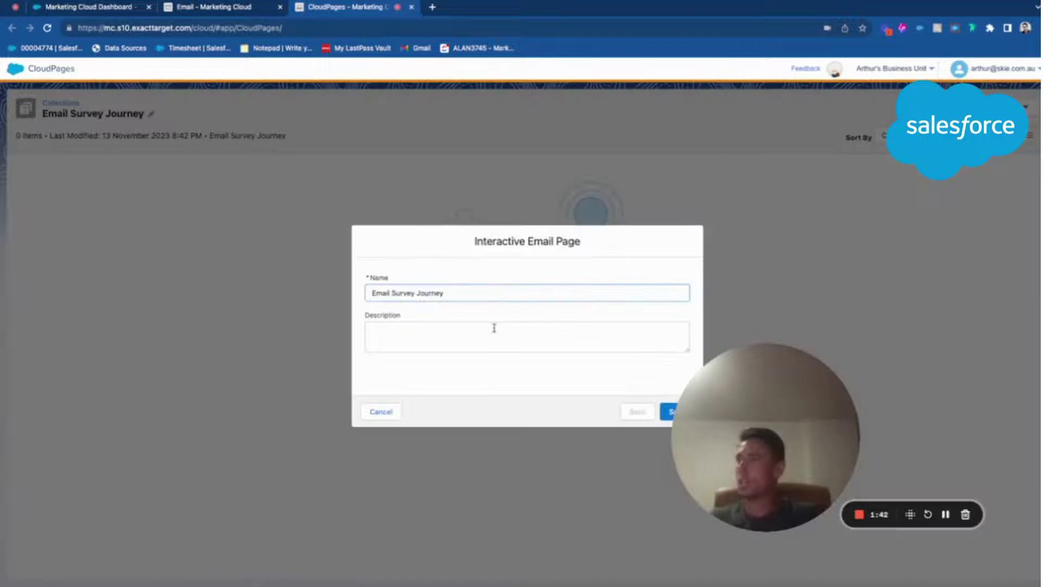
pyautogui.click(494, 328)
pyautogui.hotkey('ctrl', 'v')
pyautogui.click(677, 412)
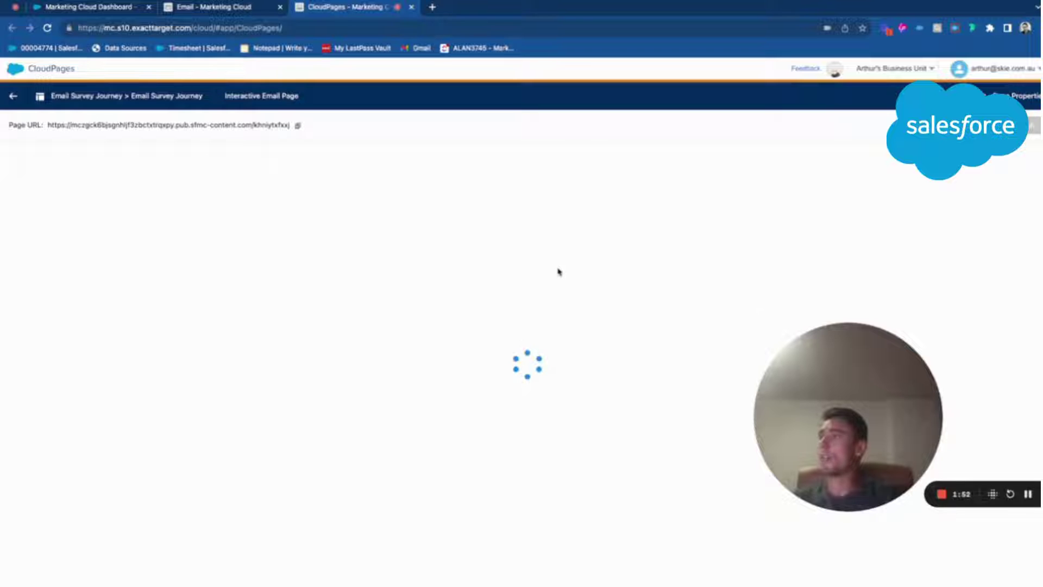
# Set the page's form block to redirect to a URL as its confirmation after submission.
pyautogui.click(481, 367)
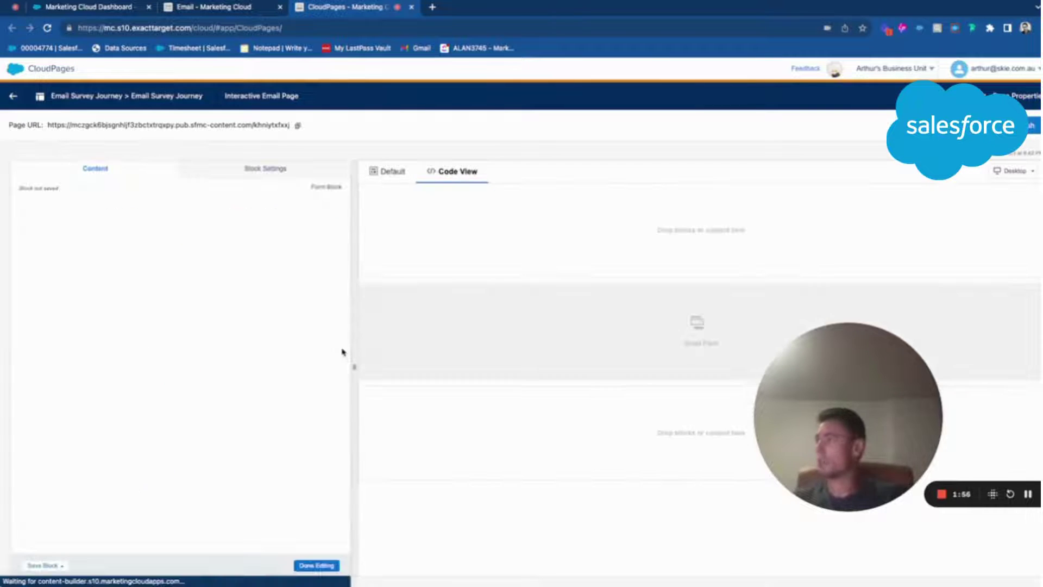
pyautogui.click(141, 259)
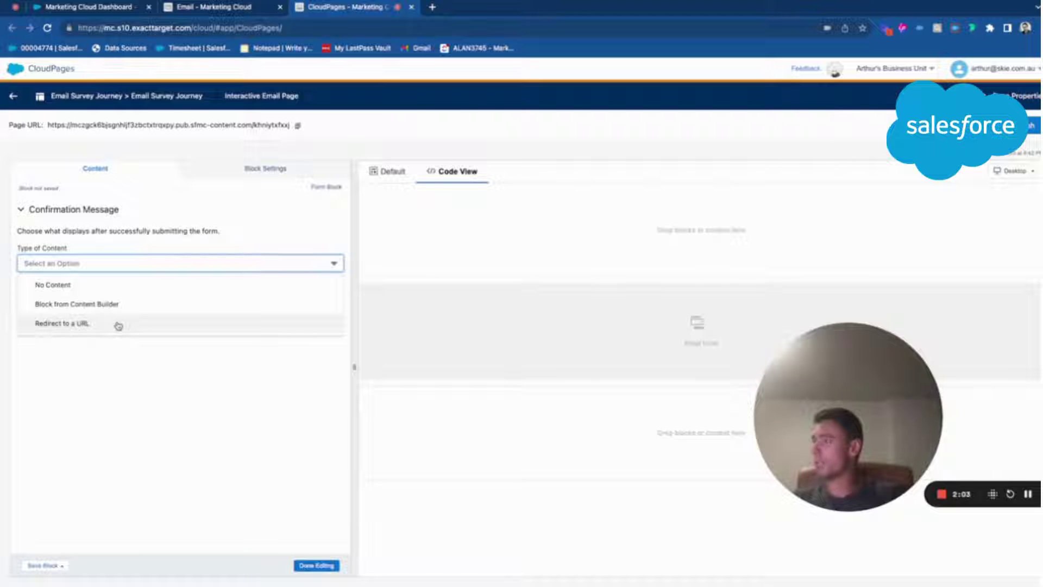
pyautogui.click(118, 324)
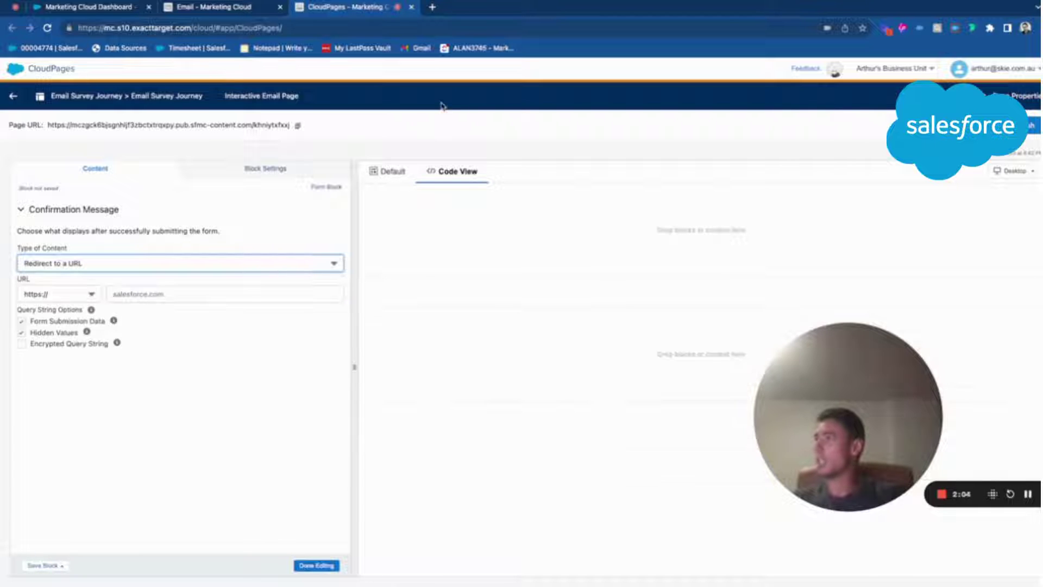
pyautogui.click(433, 8)
pyautogui.write('skie.com.au')
pyautogui.press('Return')
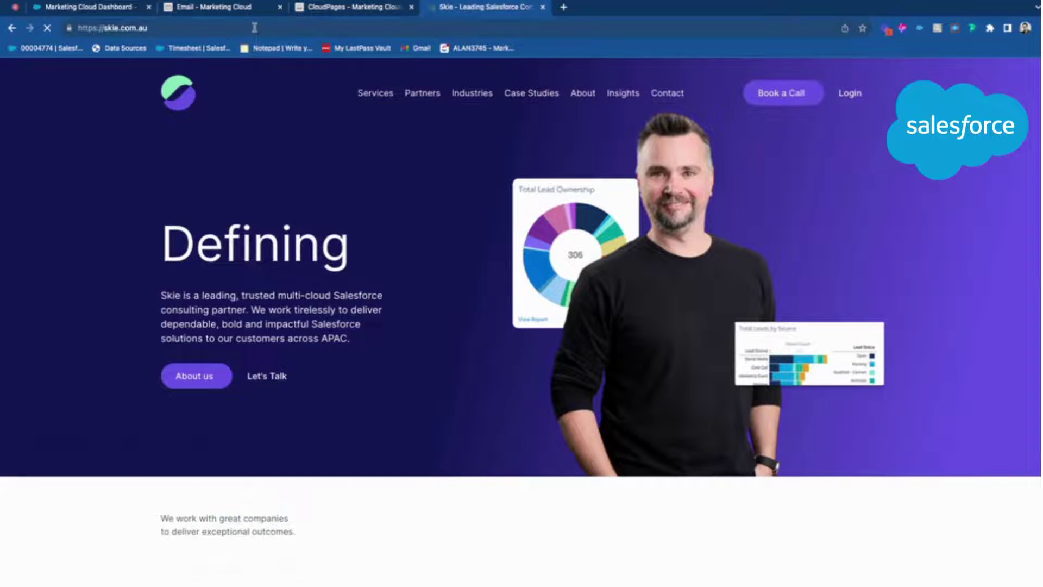
pyautogui.click(269, 28)
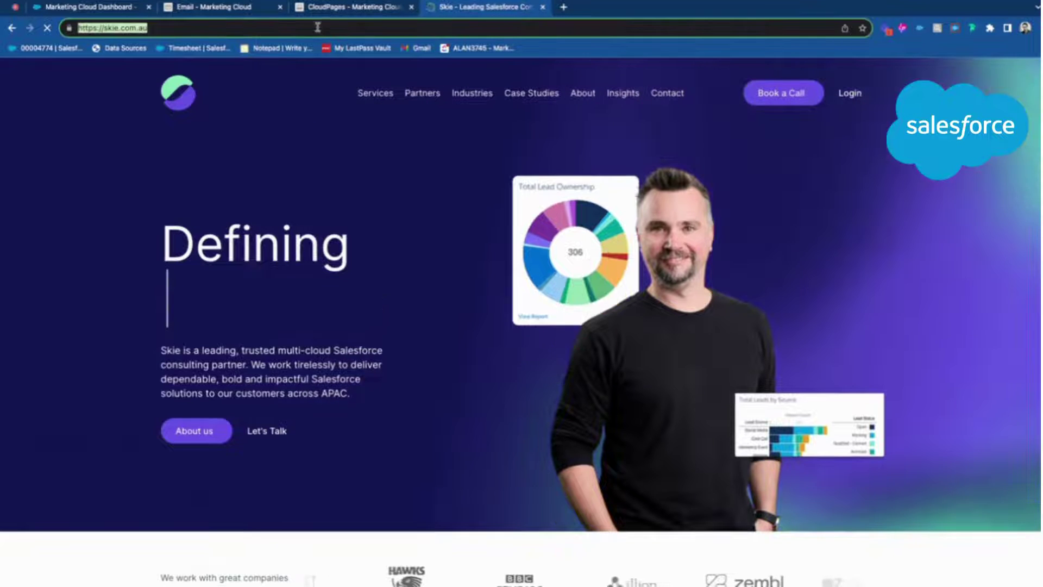
pyautogui.click(544, 8)
pyautogui.click(130, 289)
pyautogui.write('skie.com.au/')
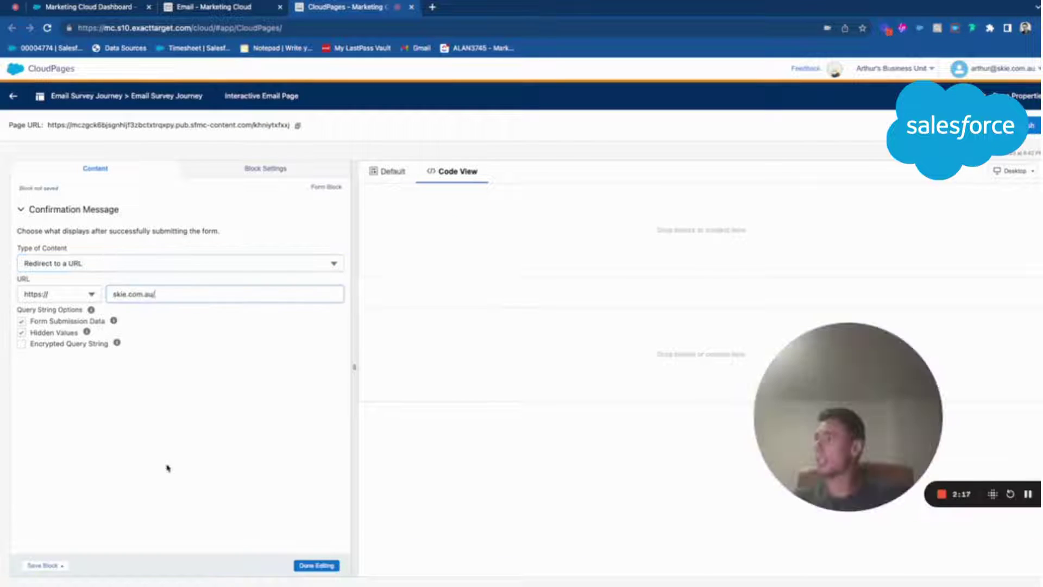
pyautogui.click(328, 565)
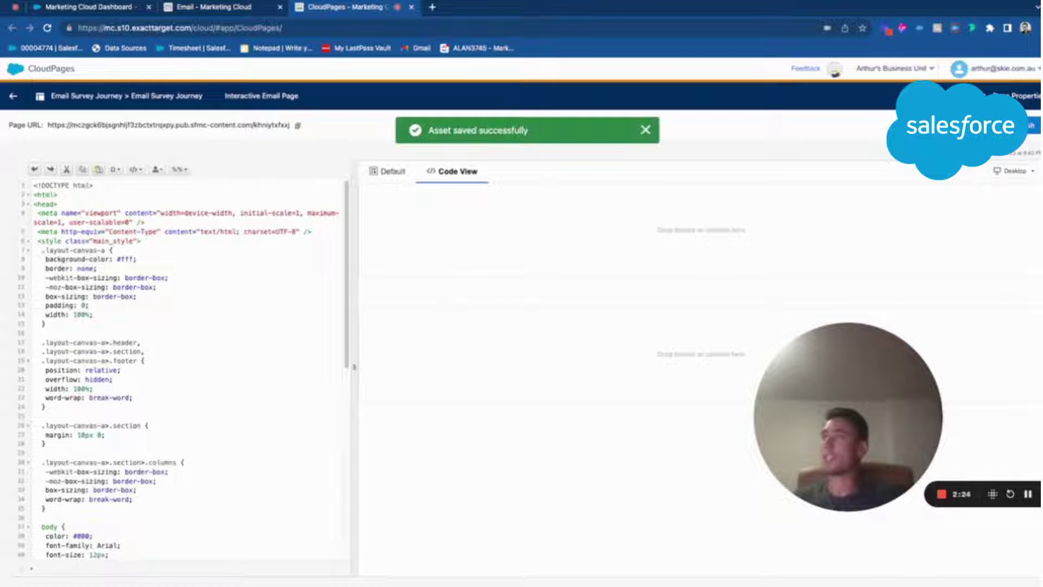
# Publish the Email Survey Journey interactive email page and copy its page URL.
pyautogui.moveTo(852, 405); pyautogui.dragTo(879, 311)
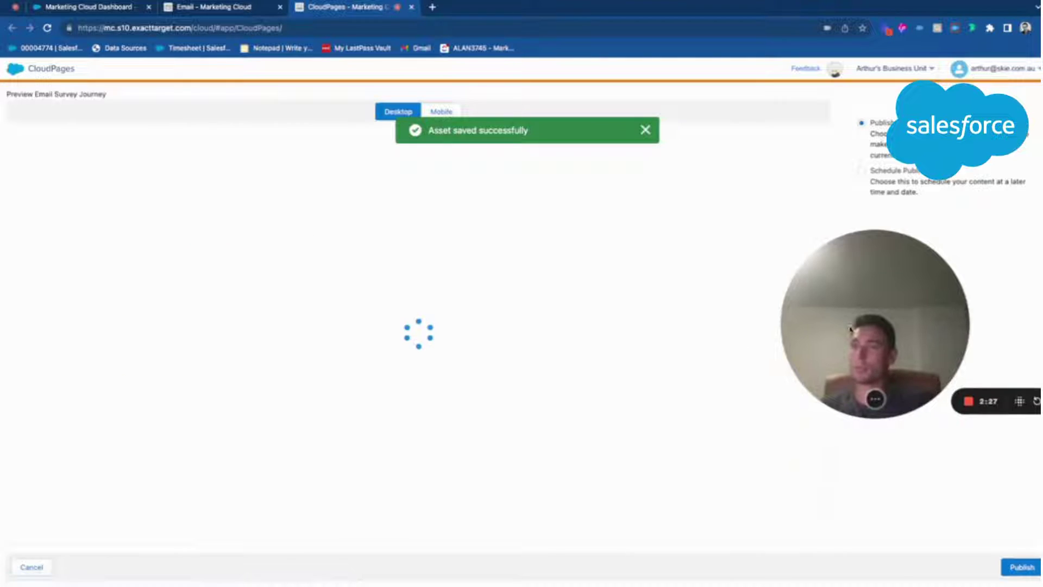
pyautogui.click(1021, 567)
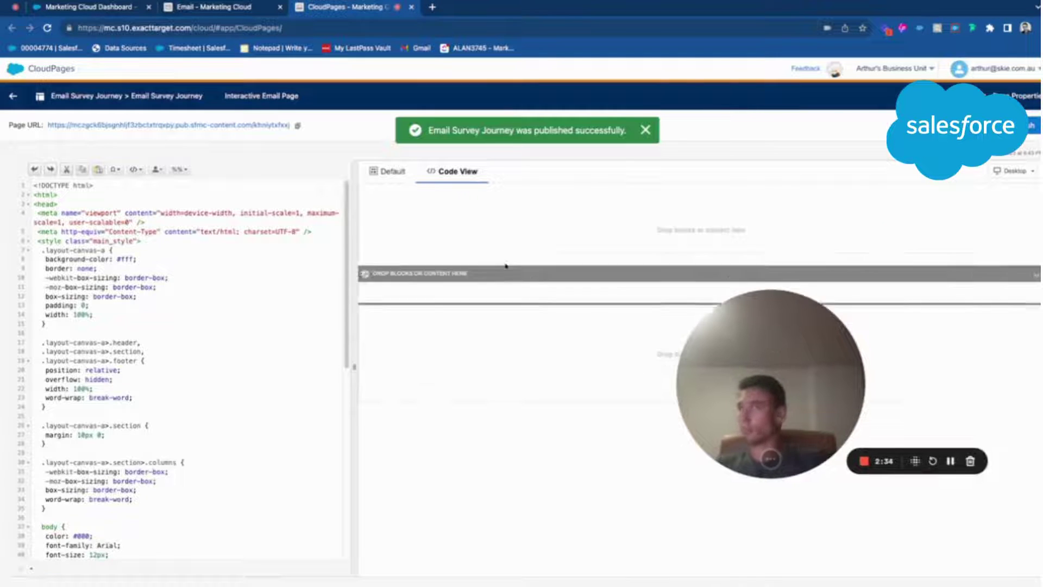
pyautogui.click(297, 126)
# Back in the email, reopen the form block to refresh its collections and choose Email Survey Journey as the CloudPages destination.
pyautogui.click(191, 6)
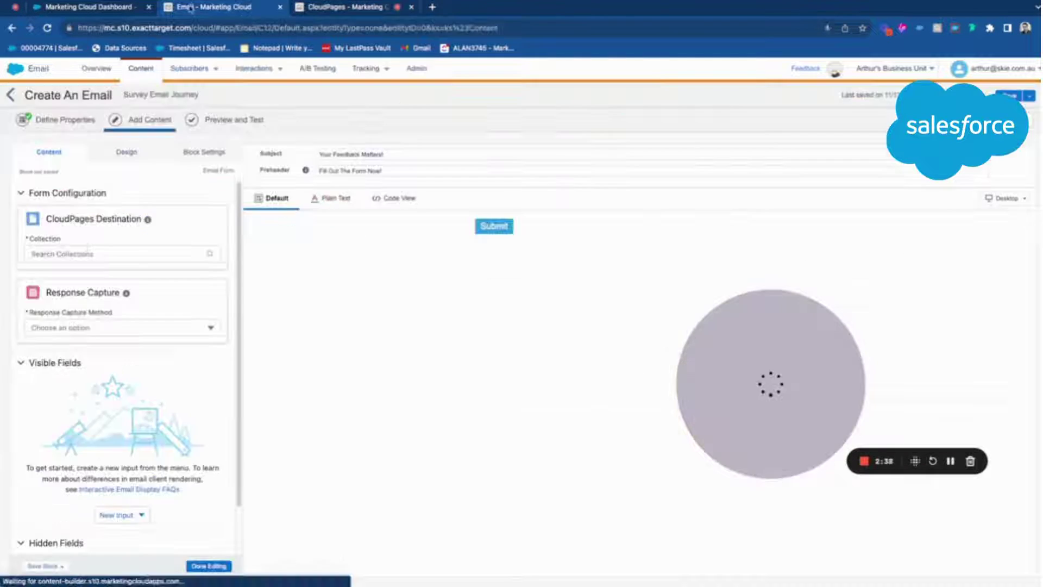
pyautogui.click(85, 253)
pyautogui.scroll(-1, 81, 319)
pyautogui.scroll(1, 84, 329)
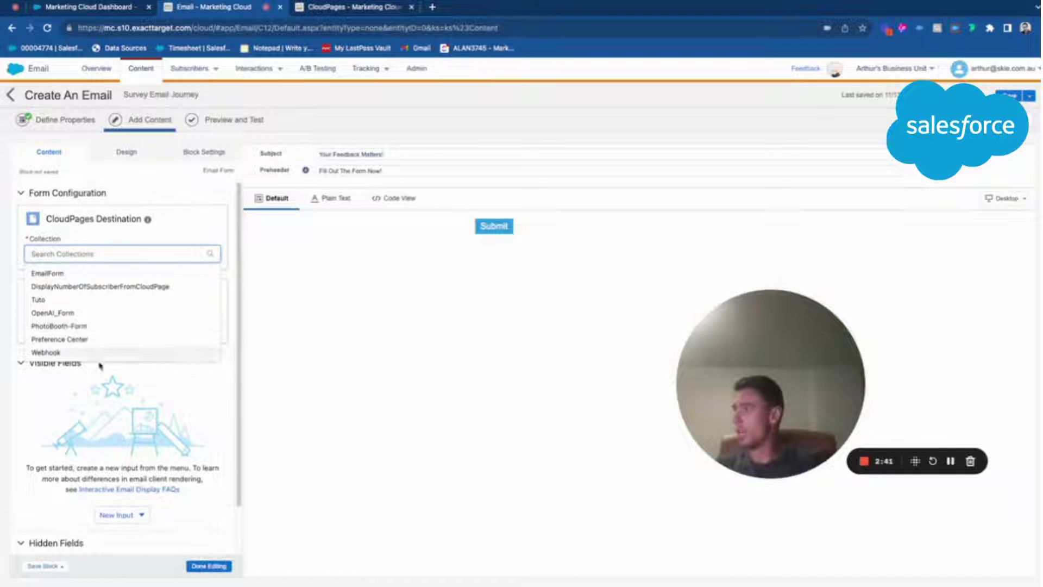
pyautogui.click(151, 484)
pyautogui.click(220, 568)
pyautogui.click(521, 232)
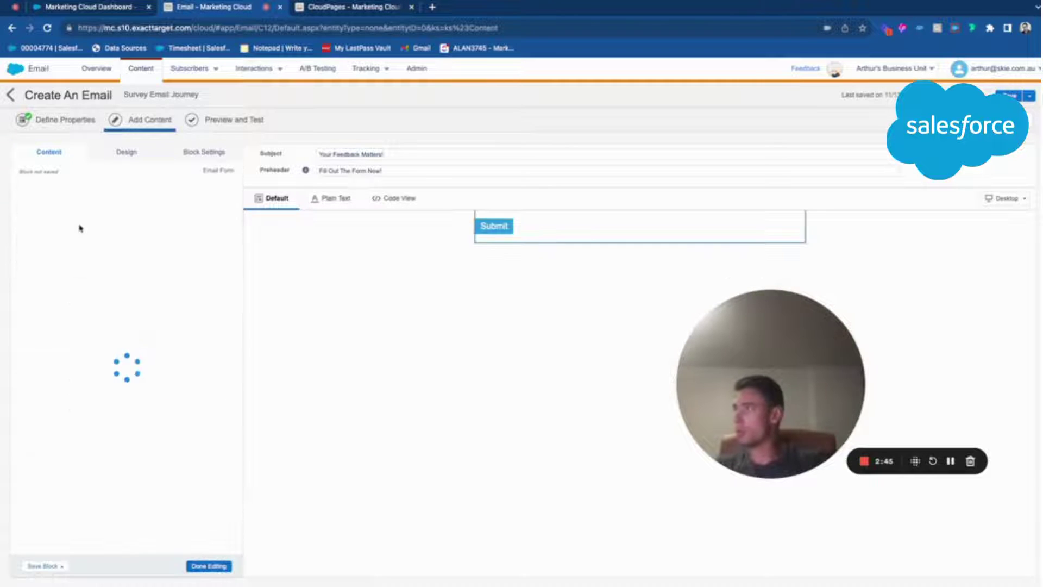
pyautogui.click(75, 254)
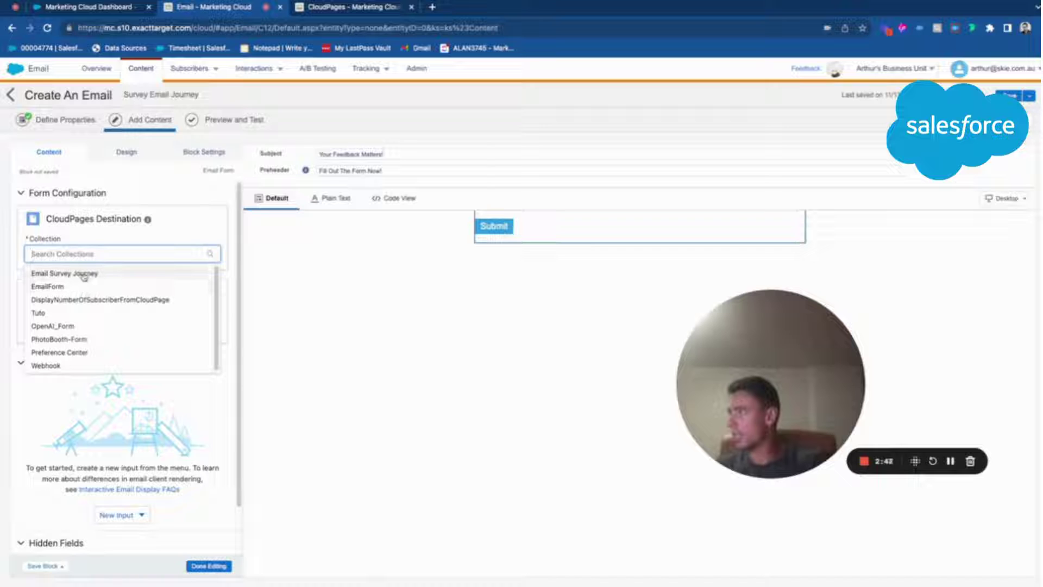
pyautogui.click(103, 276)
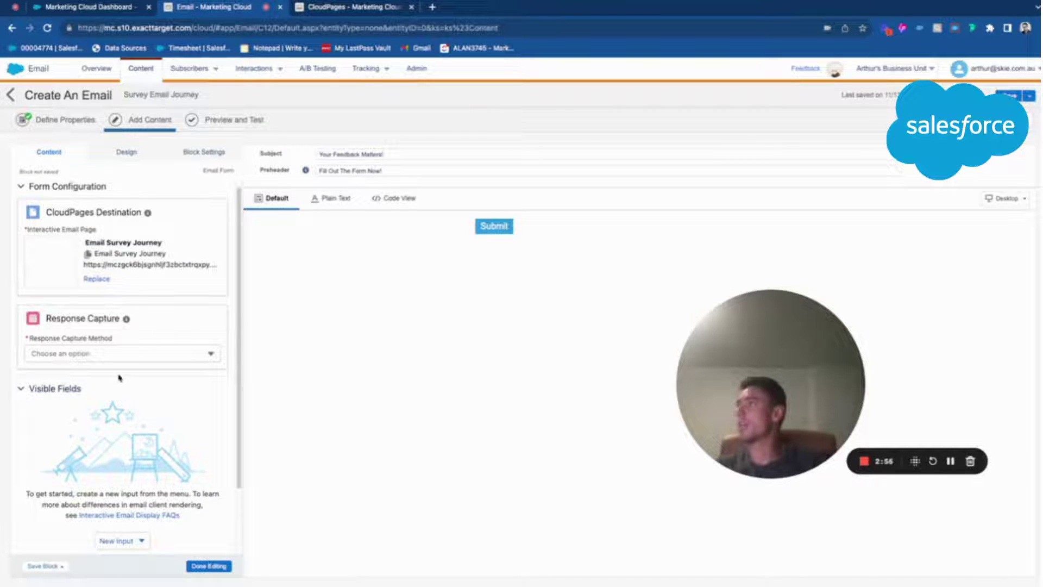
# Open Contact Builder in a separate browser tab while keeping the email open.
pyautogui.moveTo(26, 68)
pyautogui.moveTo(449, 128)
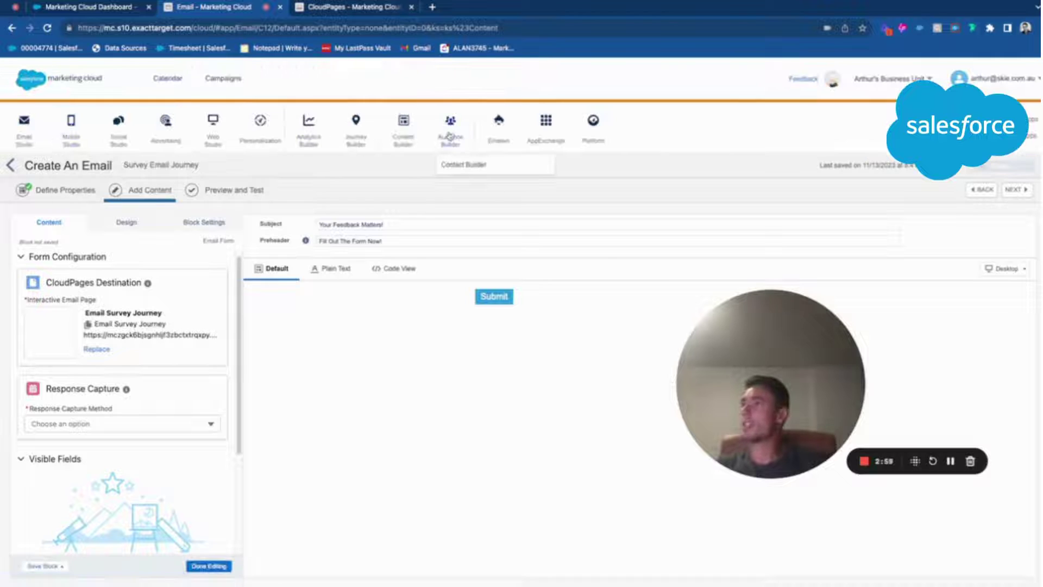
pyautogui.rightClick(465, 169)
pyautogui.click(465, 169)
# Check the response capture options in the form block, close the CloudPages tab and open the data extensions list in Contact Builder.
pyautogui.click(121, 353)
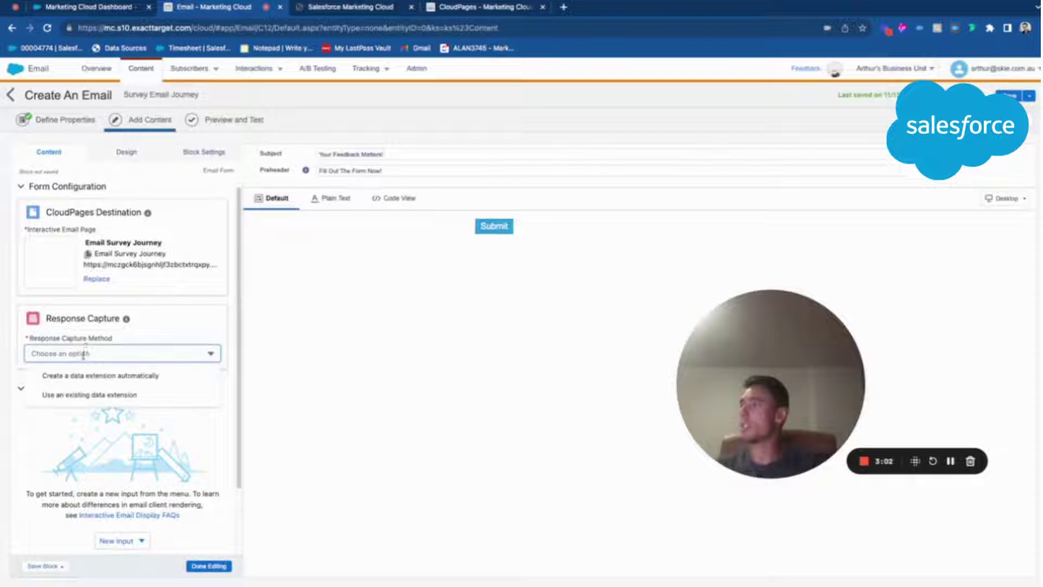
pyautogui.hotkey('ctrl', 'Tab')
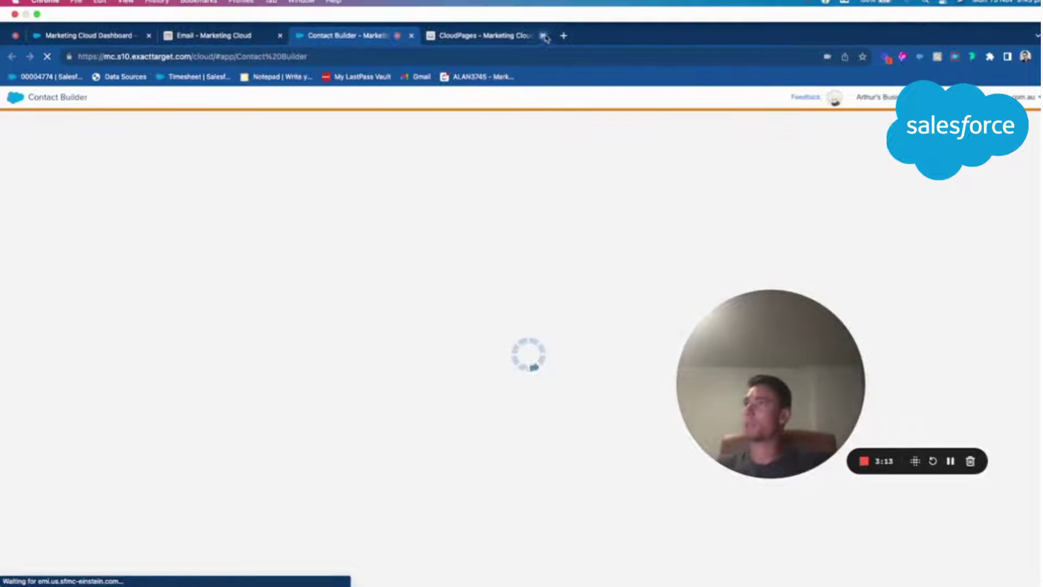
pyautogui.click(543, 7)
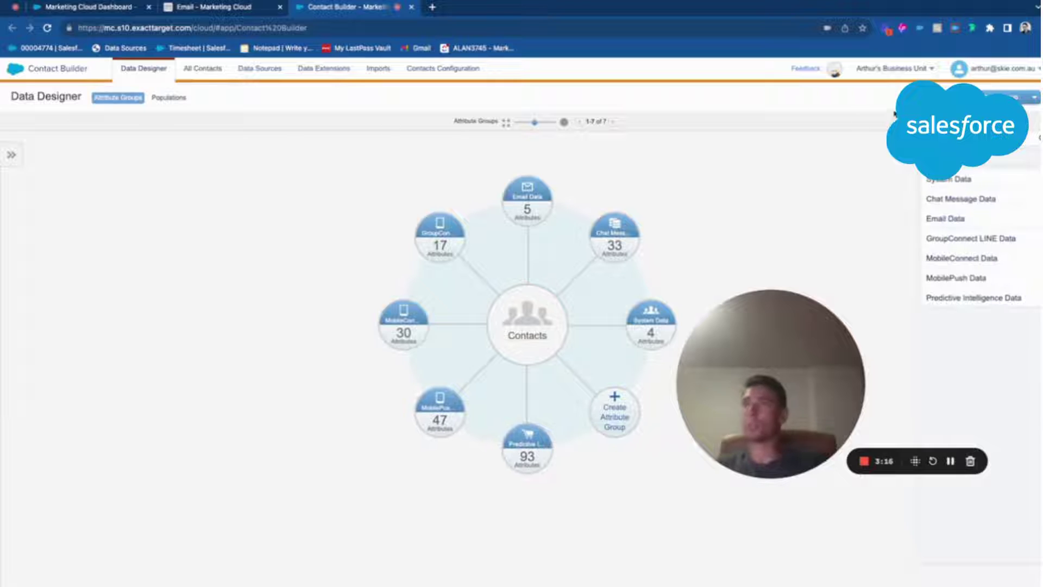
pyautogui.click(316, 66)
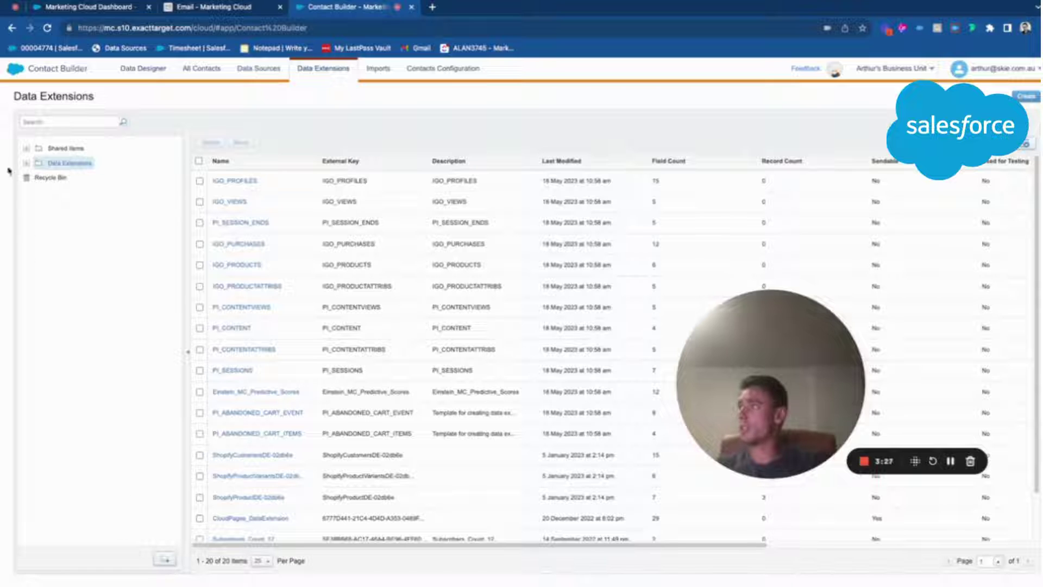
# Create a folder named Email Survey Journey under Data Extensions.
pyautogui.click(26, 164)
pyautogui.click(173, 564)
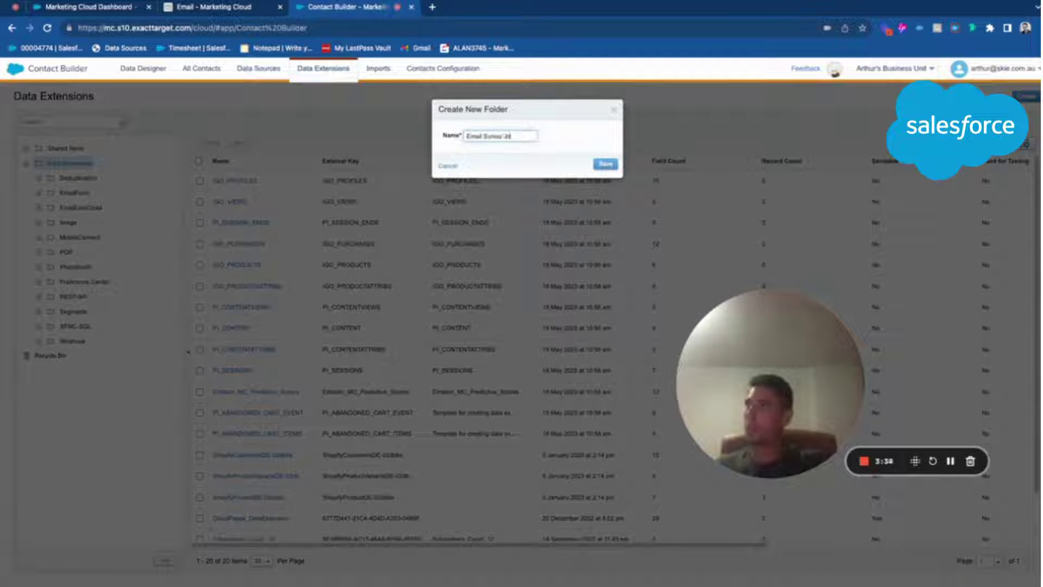
pyautogui.click(605, 165)
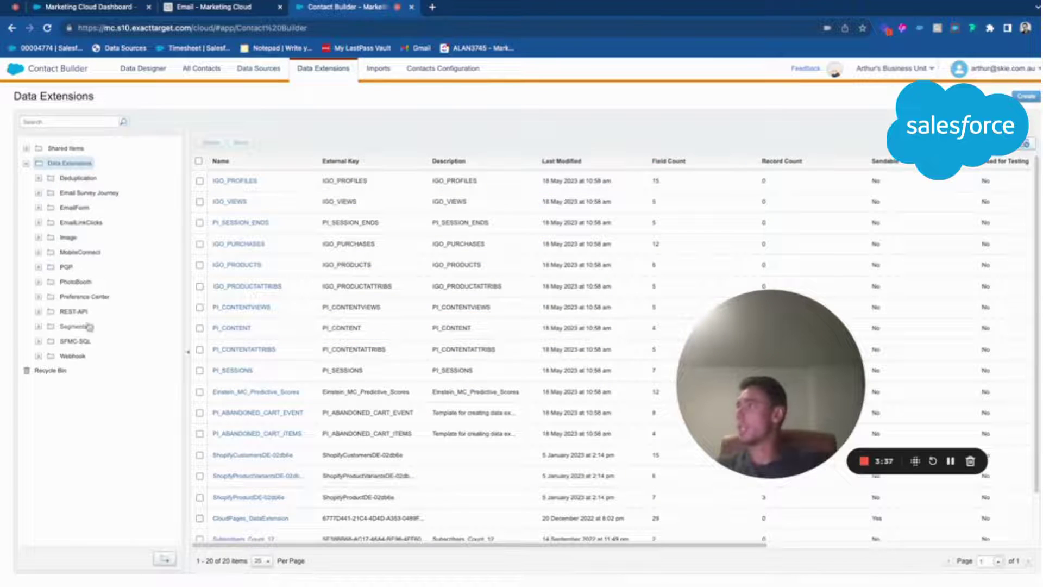
# Start a new sendable data extension named Email Survey Journey in the Email Survey Journey folder, leaving data retention off.
pyautogui.click(1026, 96)
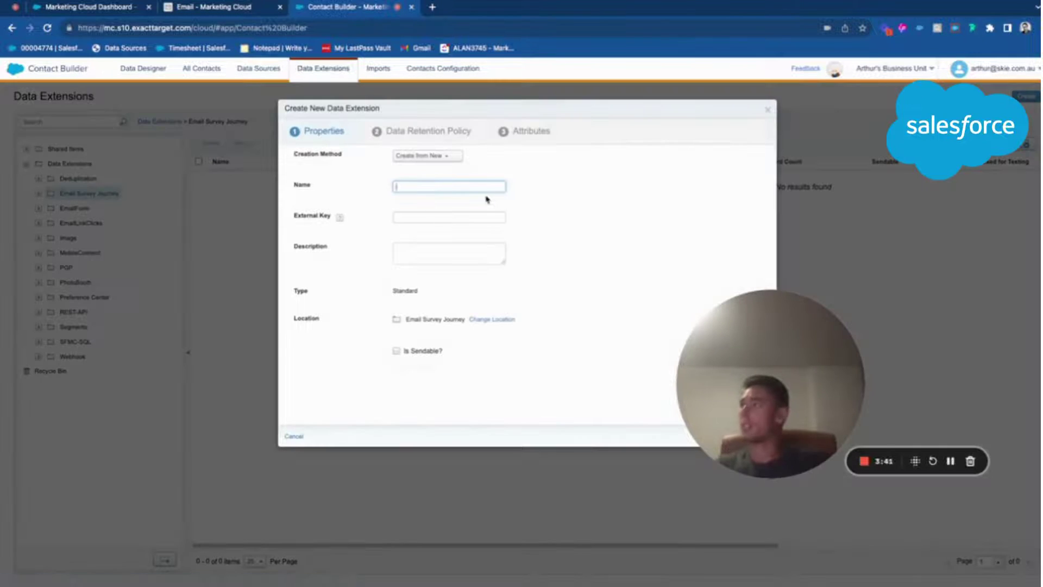
pyautogui.write('Email Survey Journey')
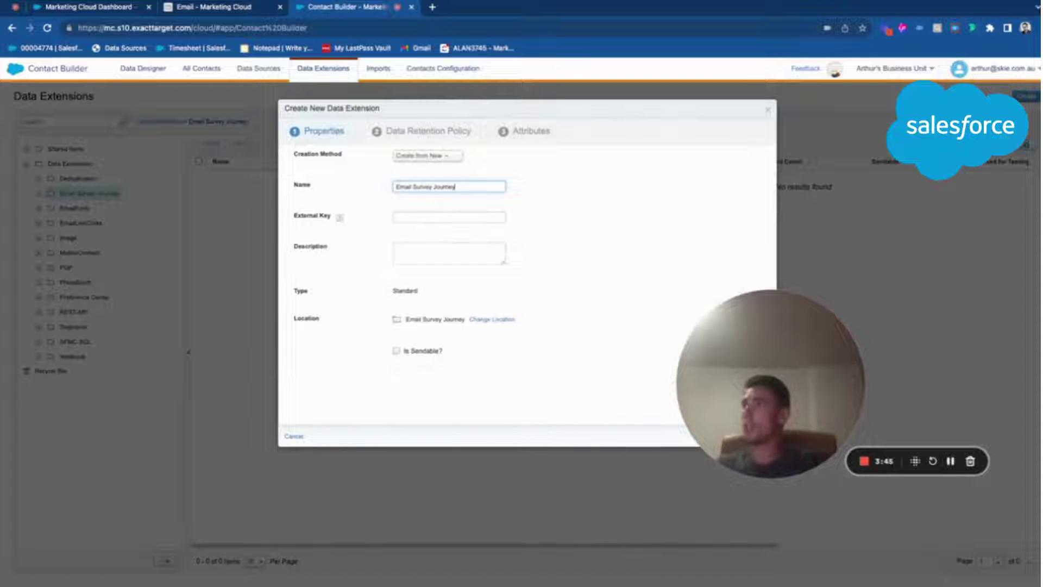
pyautogui.click(464, 217)
pyautogui.click(398, 252)
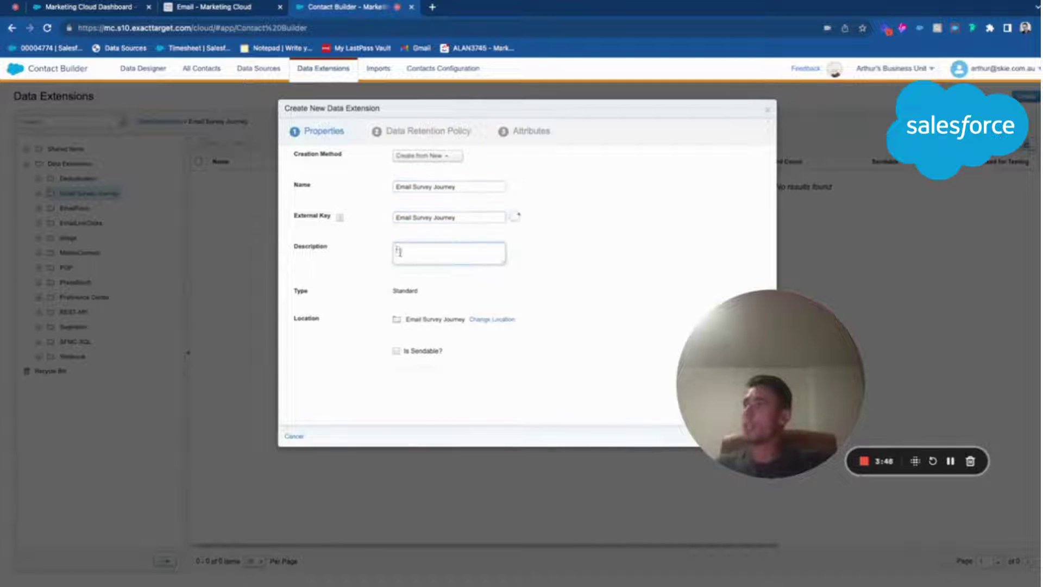
pyautogui.click(424, 350)
pyautogui.click(759, 434)
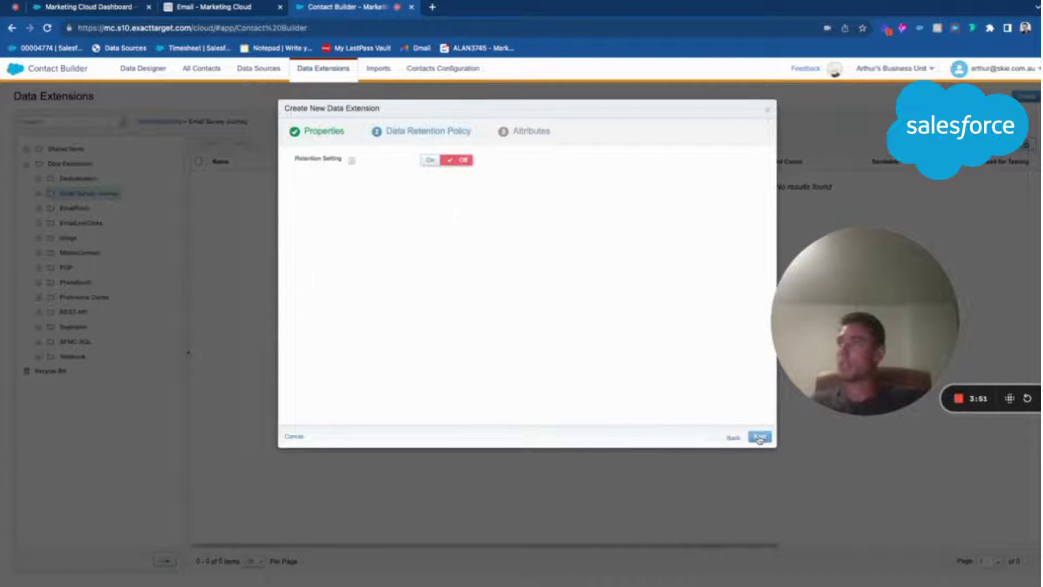
pyautogui.click(759, 435)
# Add a required text attribute named SUBRIBER_KEY, leaving it without a primary key.
pyautogui.click(383, 180)
pyautogui.write('SUBRI')
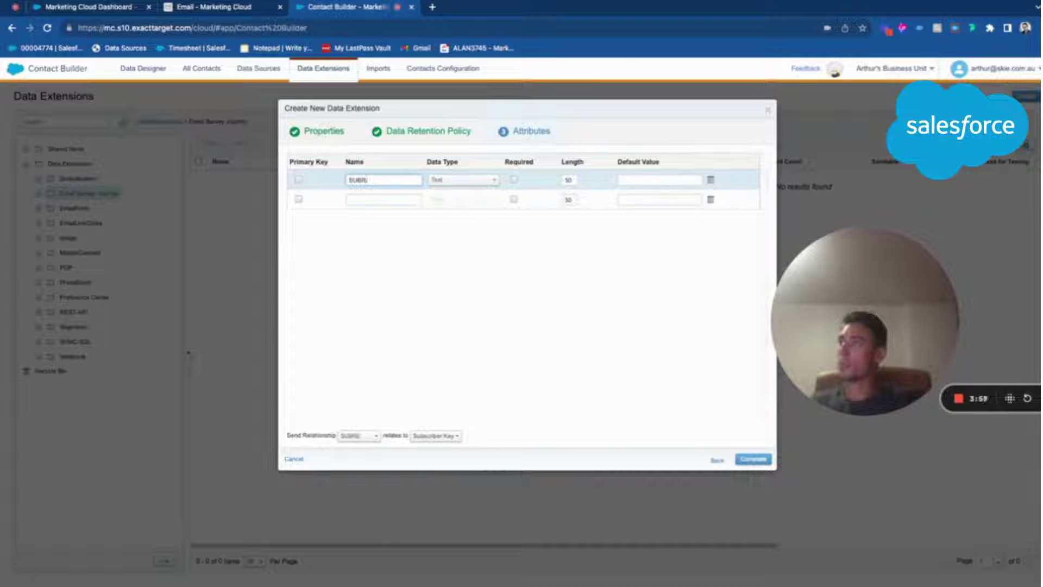
pyautogui.write('BER_KEY')
pyautogui.click(299, 179)
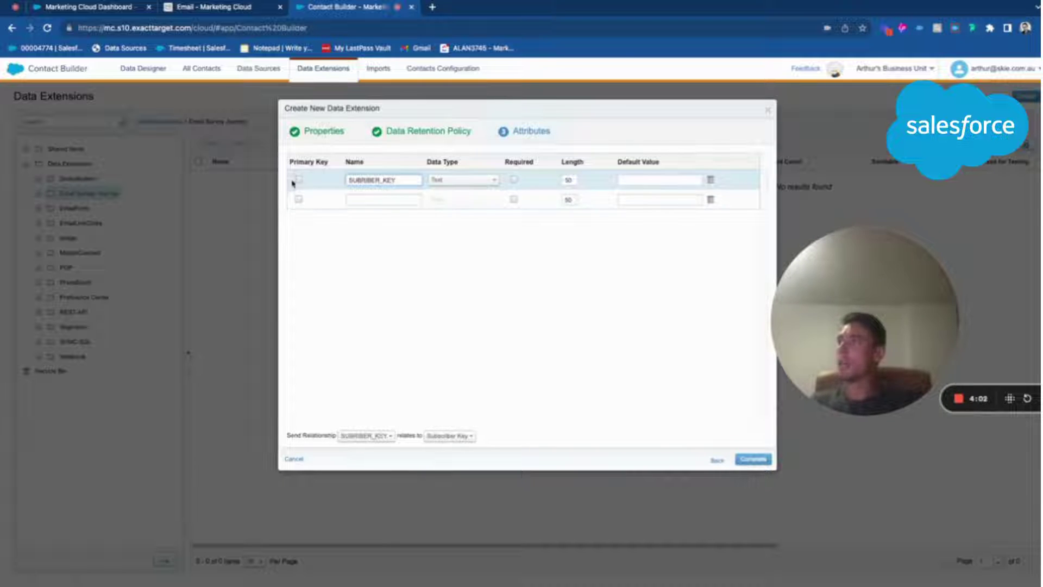
pyautogui.click(298, 180)
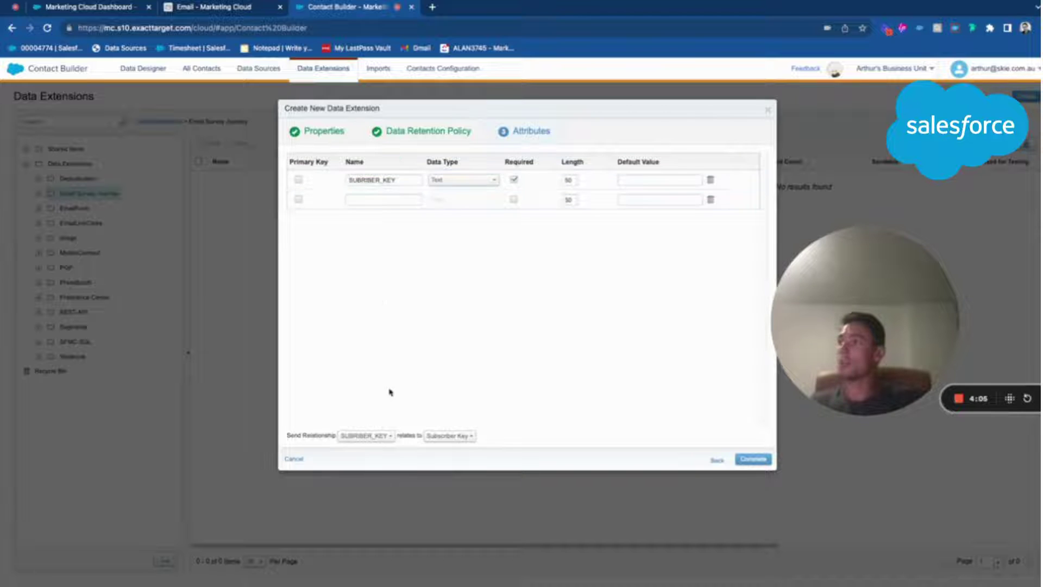
# Add attributes named Email, Date and Checked, giving Checked a default value of 1.
pyautogui.write('Email')
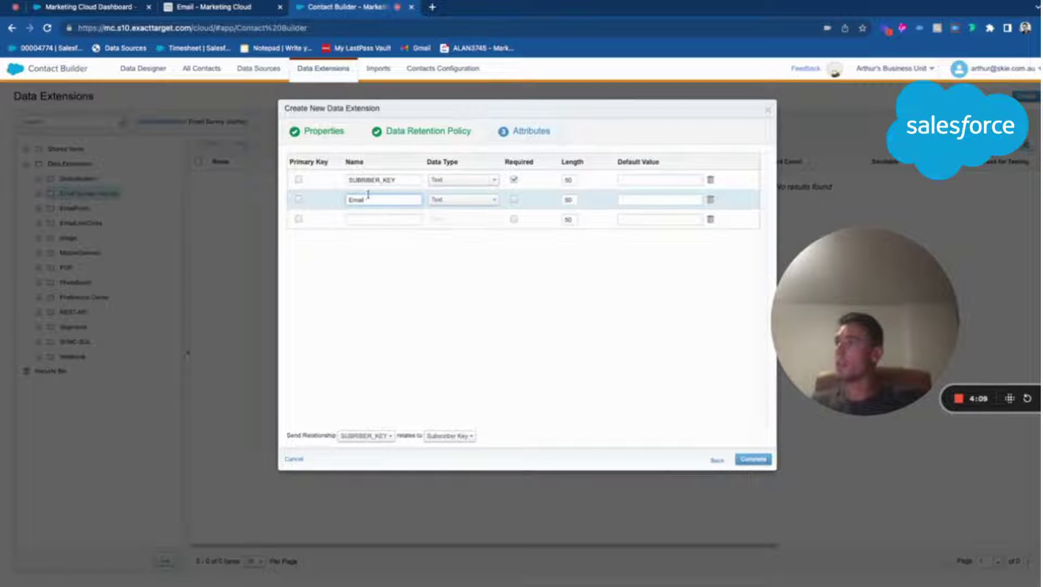
pyautogui.click(384, 220)
pyautogui.write('Date')
pyautogui.click(381, 238)
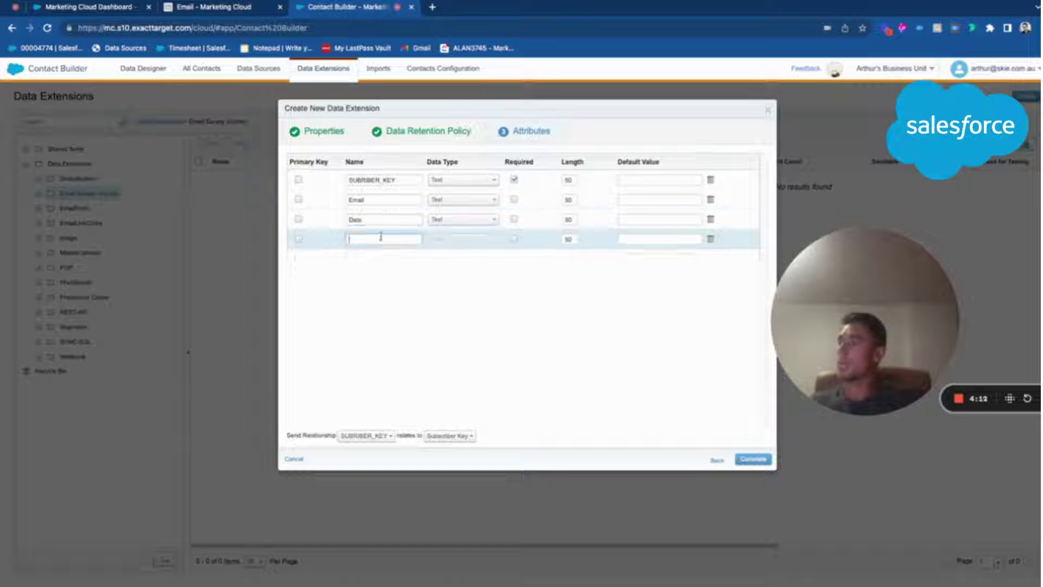
pyautogui.write('Checked')
pyautogui.click(385, 262)
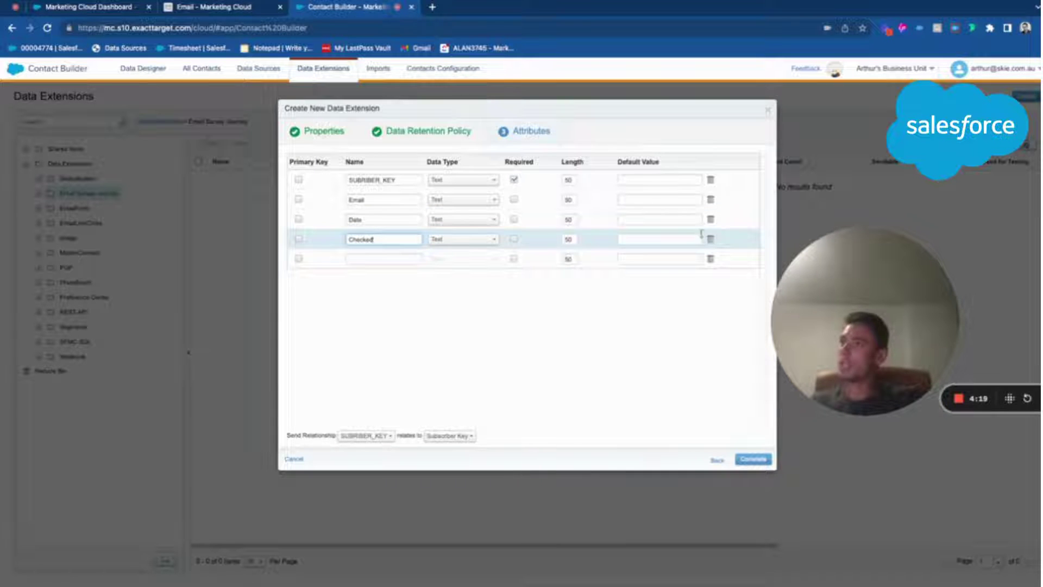
pyautogui.click(623, 239)
pyautogui.write('1')
# Set the Email attribute's data type to Email Address and the Date attribute's data type to Date.
pyautogui.click(462, 200)
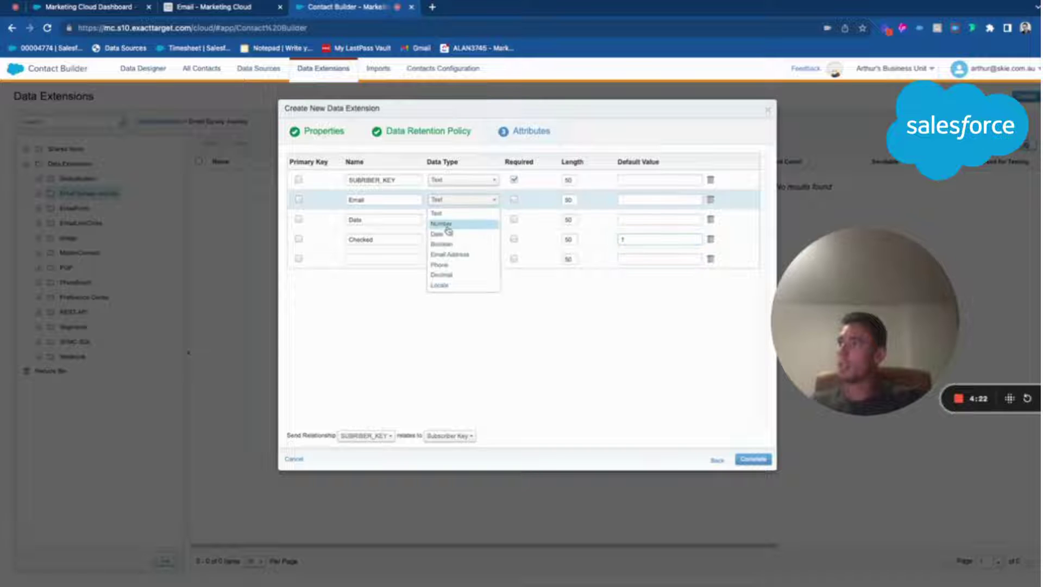
pyautogui.click(456, 261)
pyautogui.click(450, 220)
pyautogui.click(449, 254)
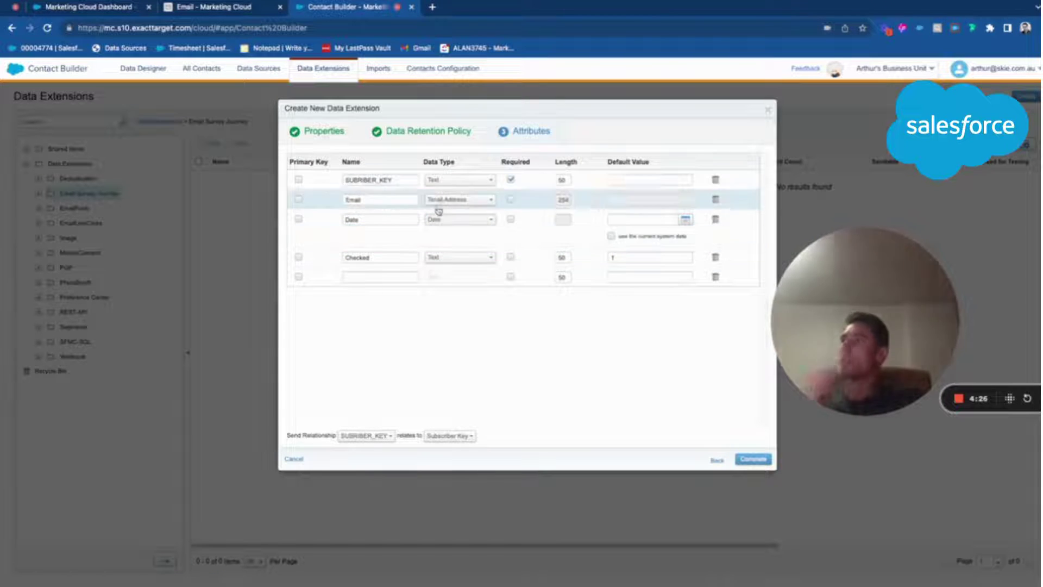
# Add five text attributes named Question 1, Question 2, Question 3, Question 4 and Question 5.
pyautogui.write('Date')
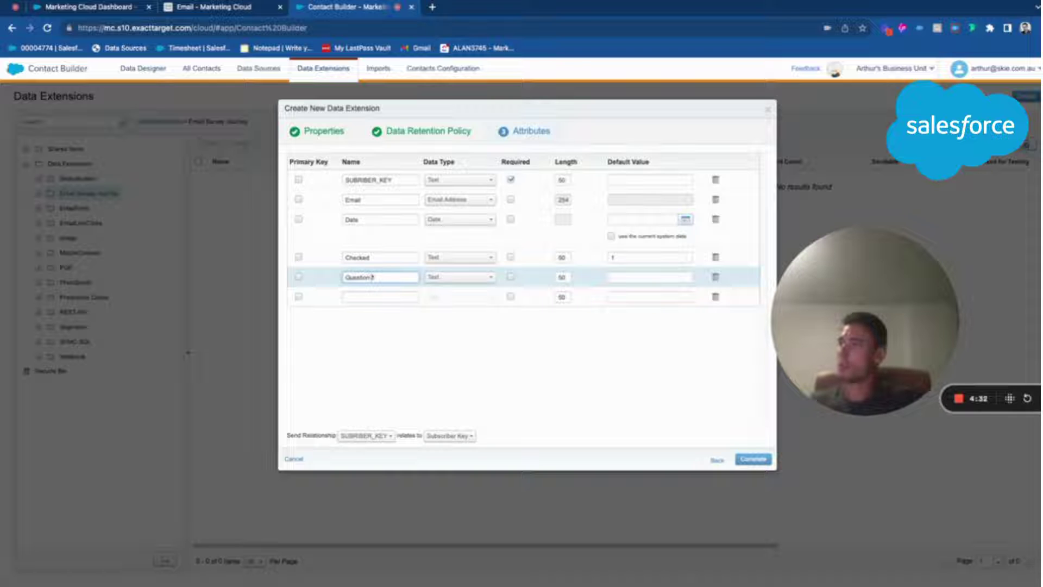
pyautogui.click(380, 296)
pyautogui.write('Question 2')
pyautogui.click(394, 316)
pyautogui.write('Question ')
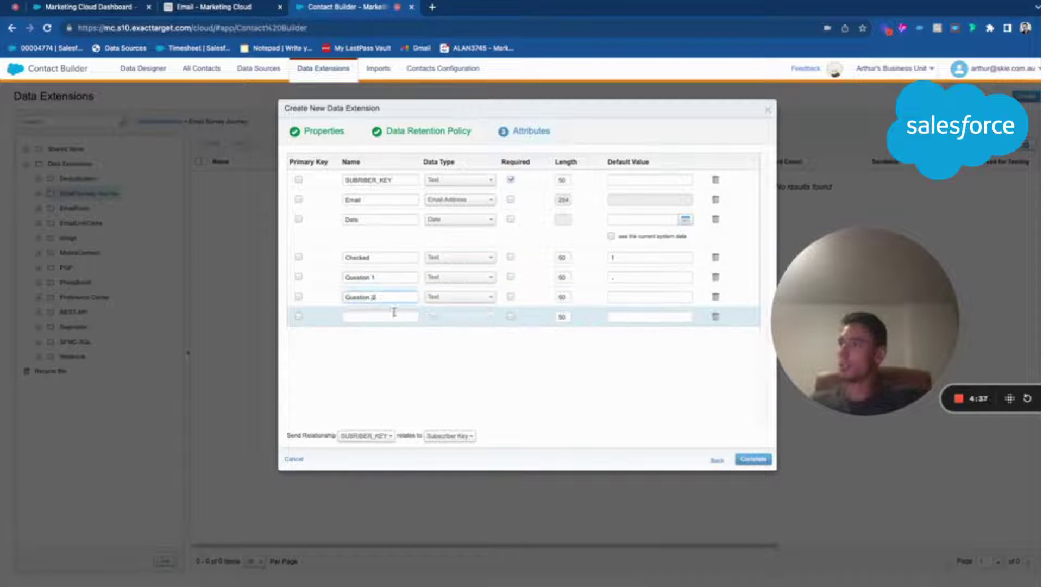
pyautogui.write('3')
pyautogui.click(391, 337)
pyautogui.write('Question 4')
pyautogui.click(383, 357)
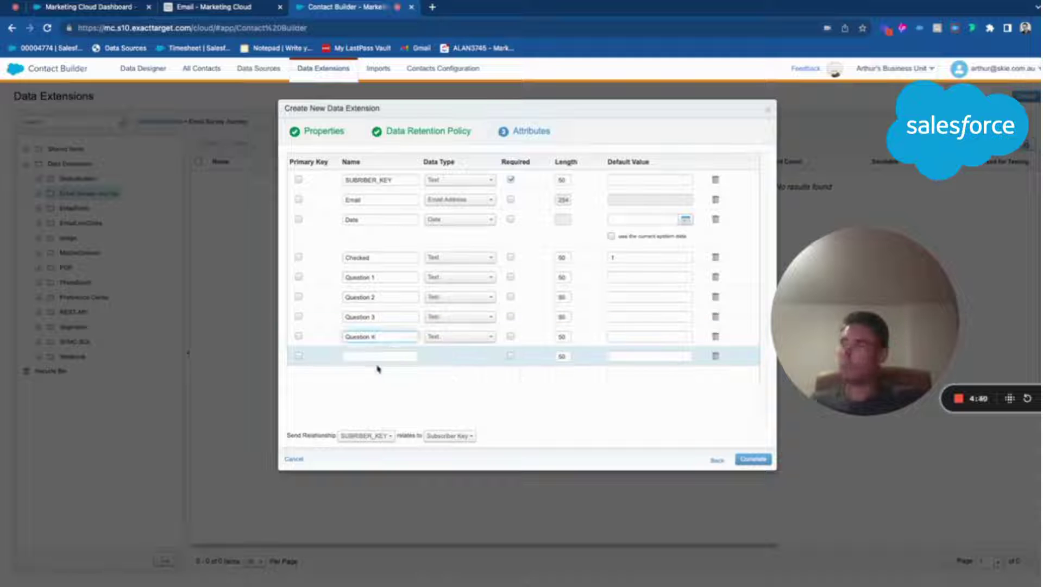
pyautogui.write('Question 5')
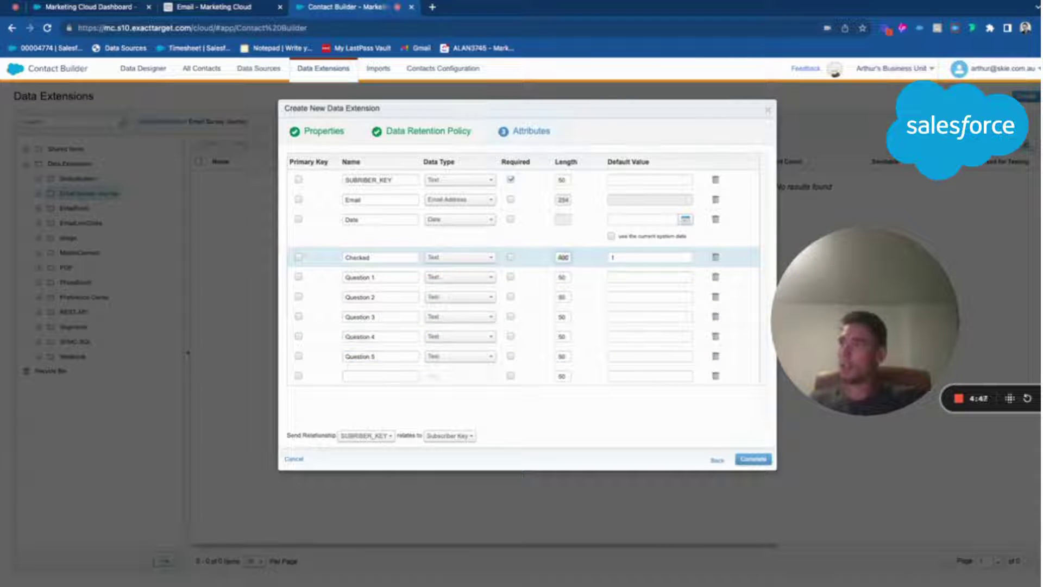
# Set the length of Question 1 through Question 5 to 400 and Checked to 50, and finish creating the data extension.
pyautogui.doubleClick(562, 278)
pyautogui.write('400')
pyautogui.doubleClick(562, 297)
pyautogui.write('400')
pyautogui.doubleClick(562, 316)
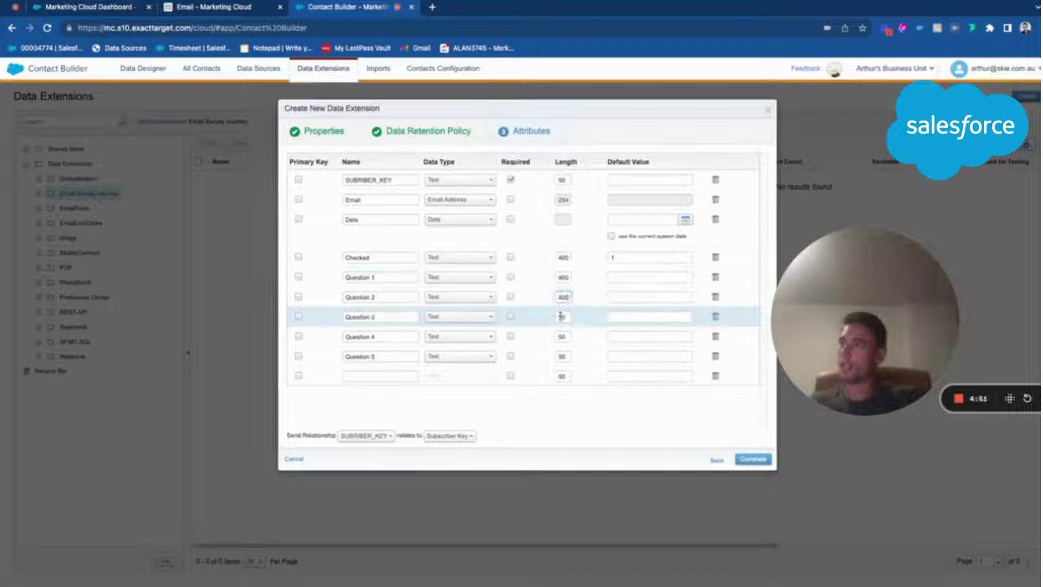
pyautogui.write('400')
pyautogui.click(562, 336)
pyautogui.write('400')
pyautogui.click(562, 356)
pyautogui.write('400')
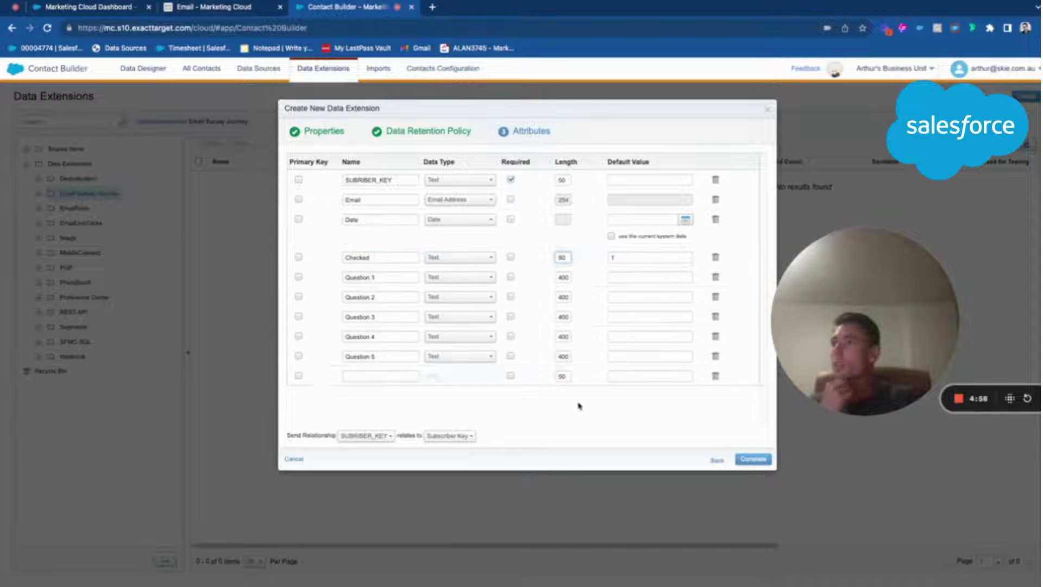
pyautogui.click(765, 459)
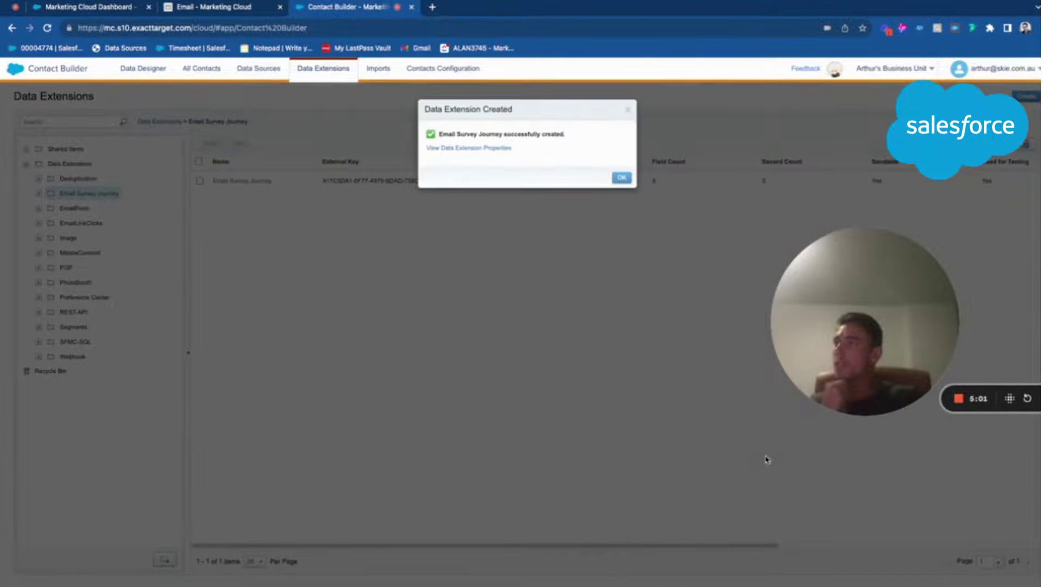
pyautogui.click(621, 177)
# Back in the email, reopen the form block and capture responses in the existing Email Survey Journey data extension.
pyautogui.click(214, 7)
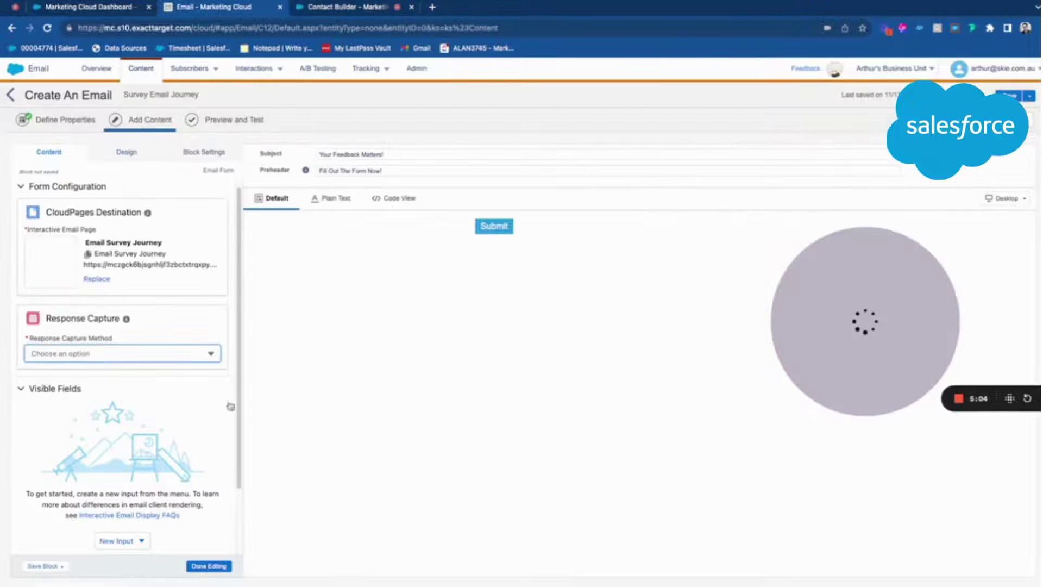
pyautogui.click(209, 571)
pyautogui.click(548, 241)
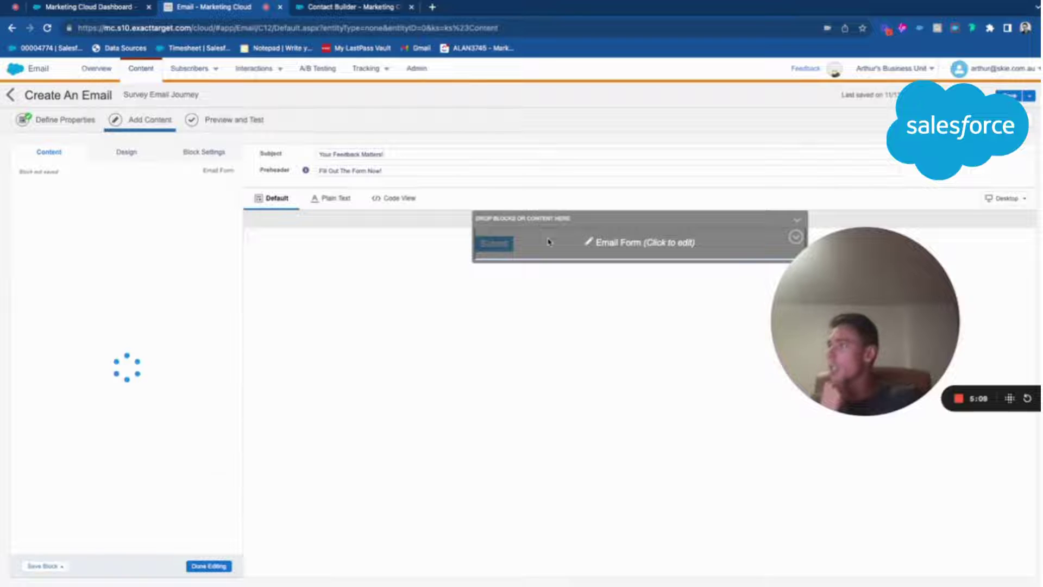
pyautogui.click(116, 361)
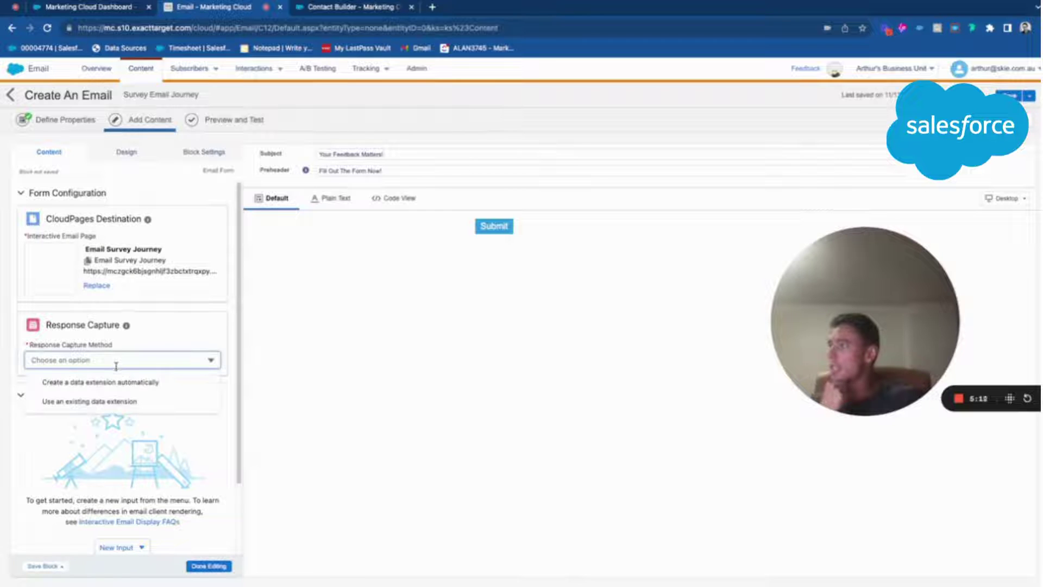
pyautogui.click(116, 400)
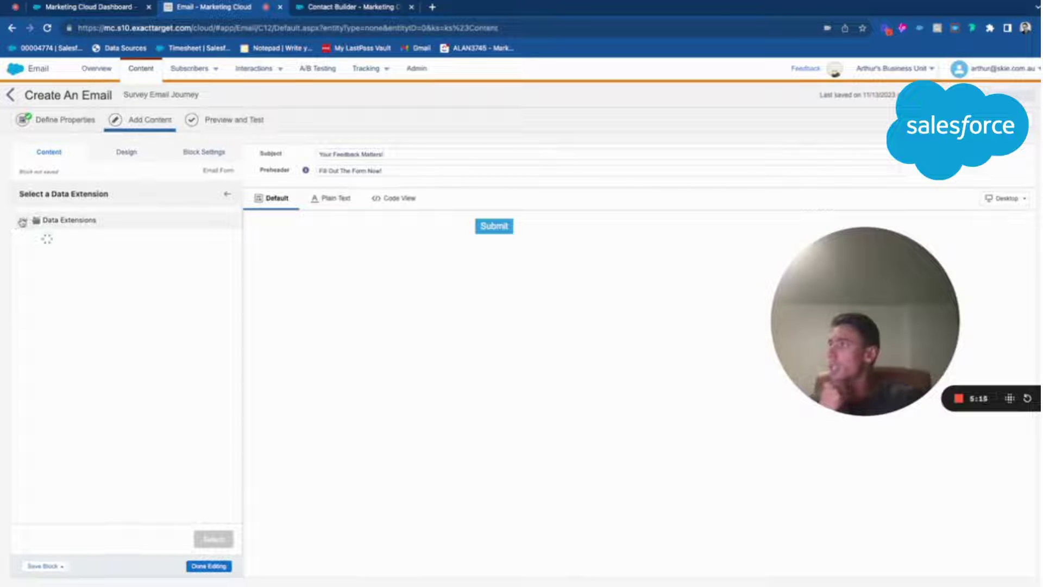
pyautogui.click(81, 250)
pyautogui.click(74, 267)
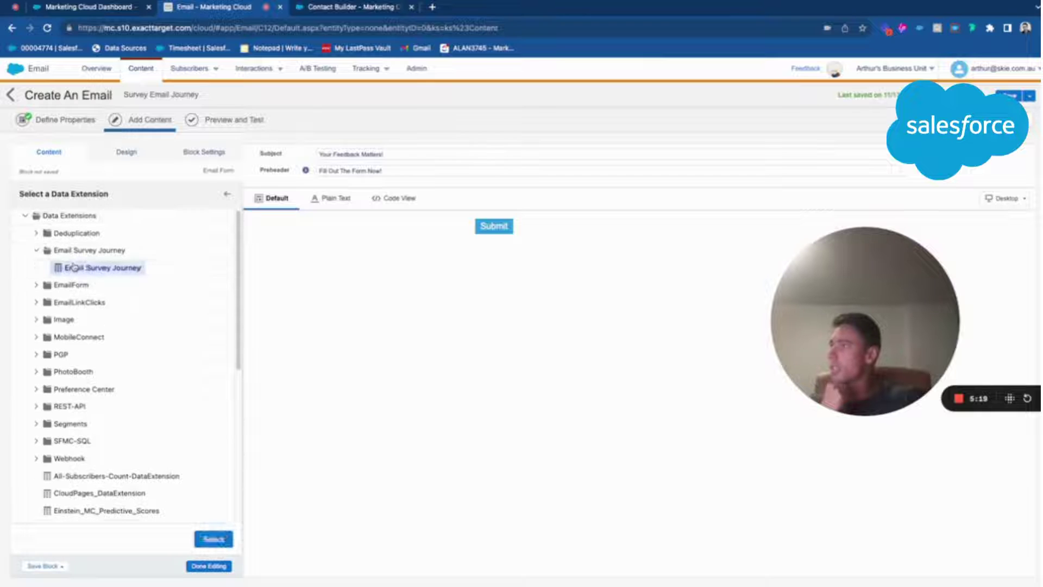
pyautogui.click(213, 539)
pyautogui.scroll(-3, 202, 530)
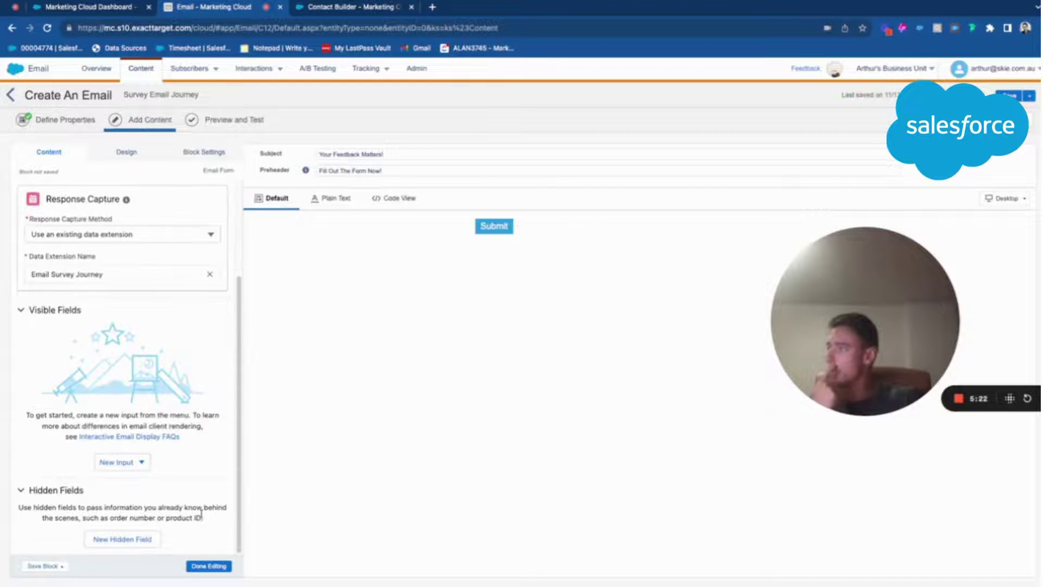
pyautogui.click(203, 565)
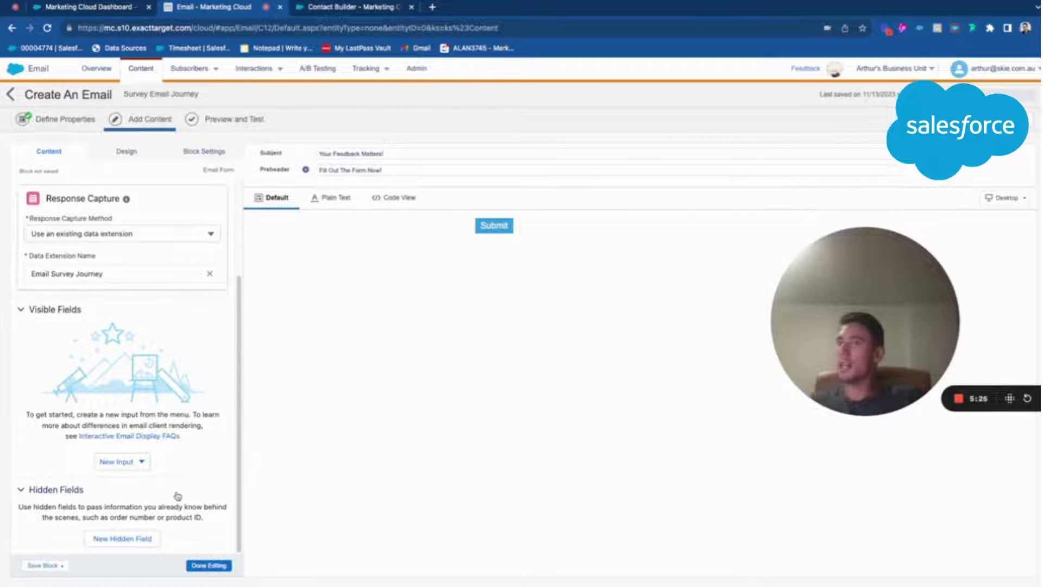
# Add a hidden field containing %%_subscriberkey%% to the form, assign it the matching data extension attribute and save it.
pyautogui.click(133, 538)
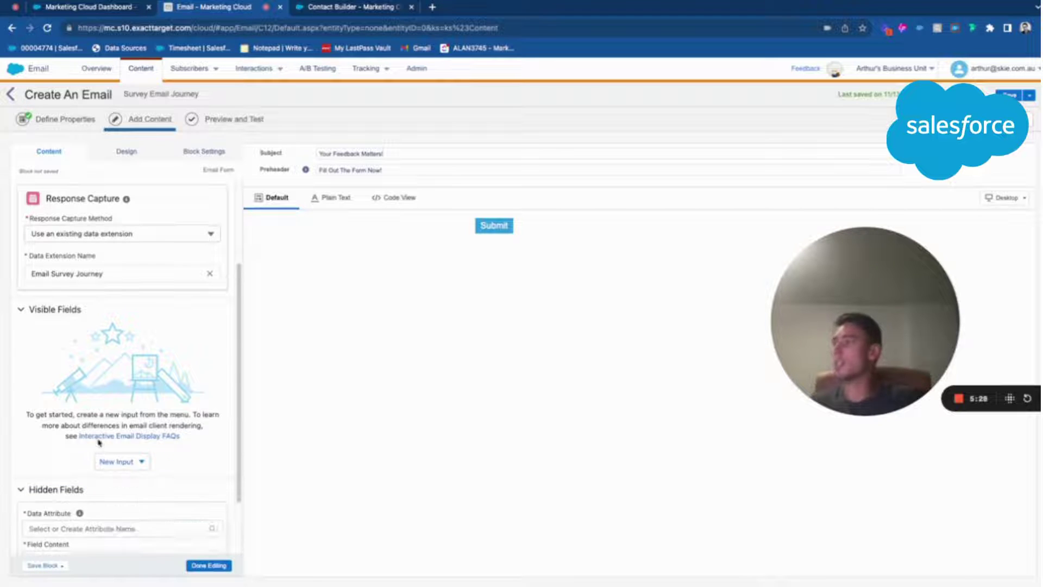
pyautogui.click(202, 483)
pyautogui.click(156, 388)
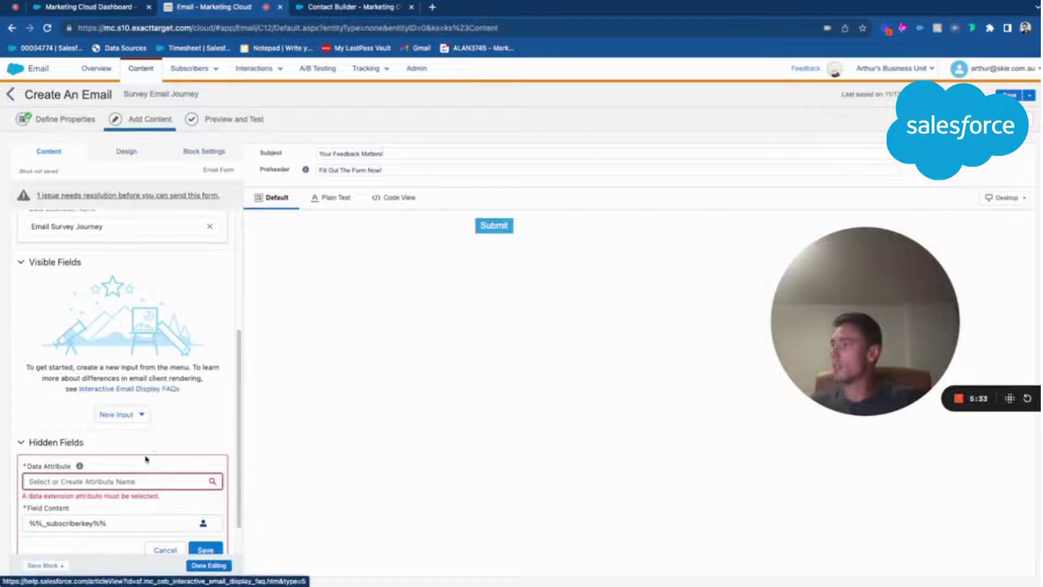
pyautogui.click(125, 481)
pyautogui.click(96, 350)
pyautogui.click(204, 507)
# Add a hidden field for the Email attribute with the content %%emailaddr%% and save it.
pyautogui.click(122, 538)
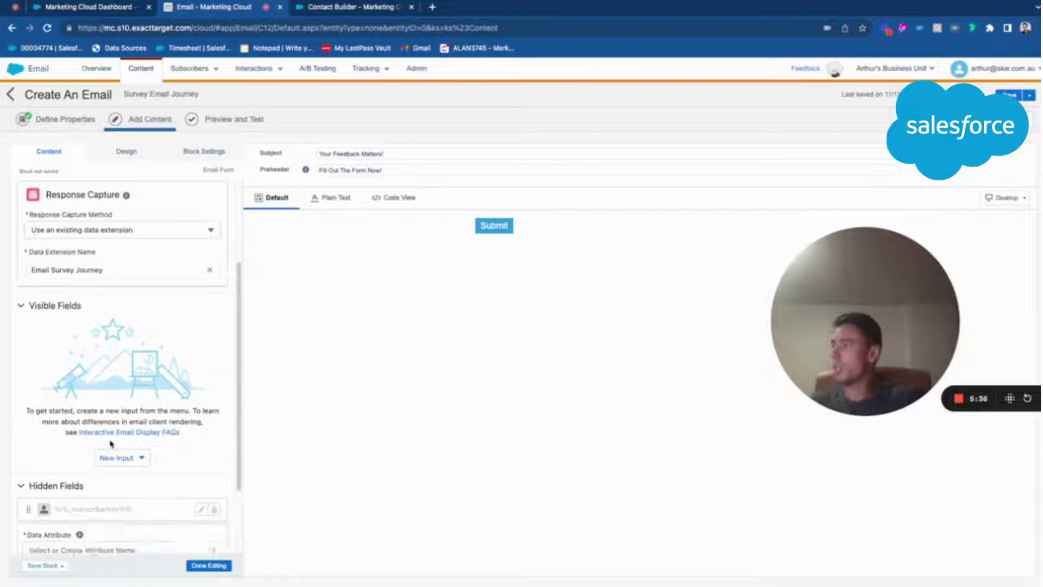
pyautogui.click(196, 454)
pyautogui.click(109, 324)
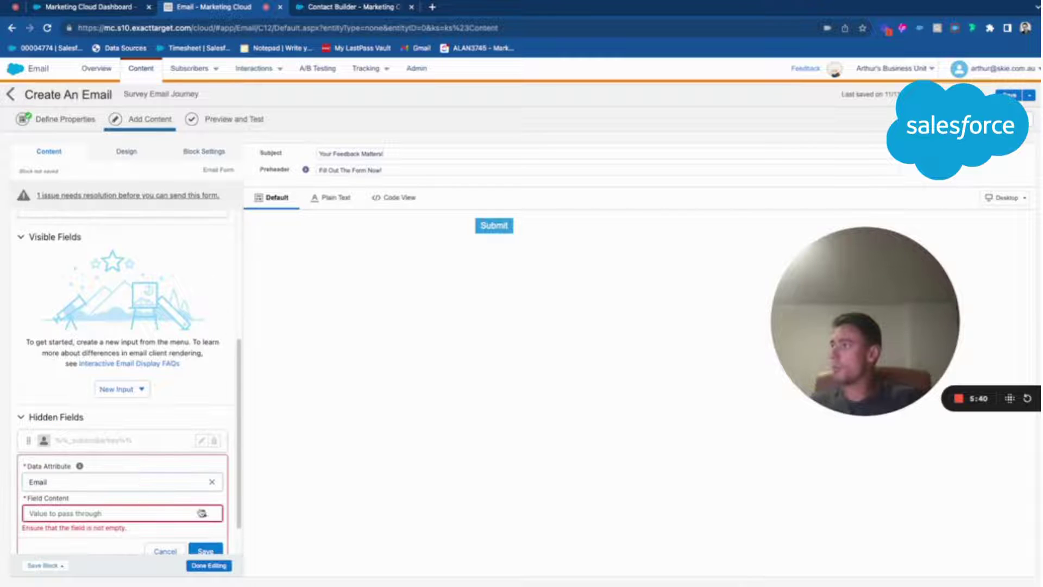
pyautogui.click(202, 513)
pyautogui.click(140, 439)
pyautogui.click(205, 507)
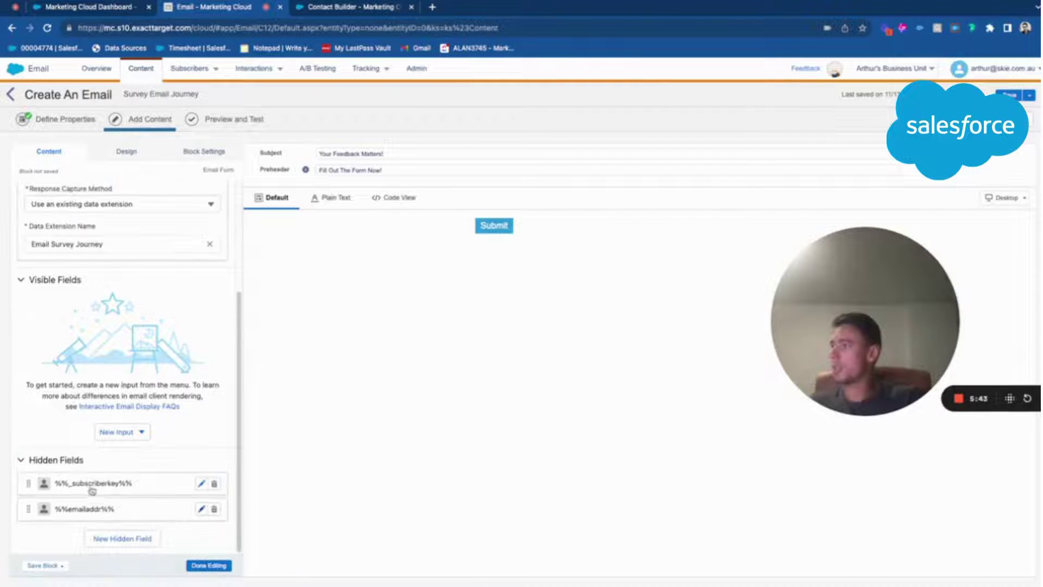
# Add a hidden field for the Date attribute with the content %%=Now(1)=%% and save it.
pyautogui.click(122, 538)
pyautogui.click(203, 483)
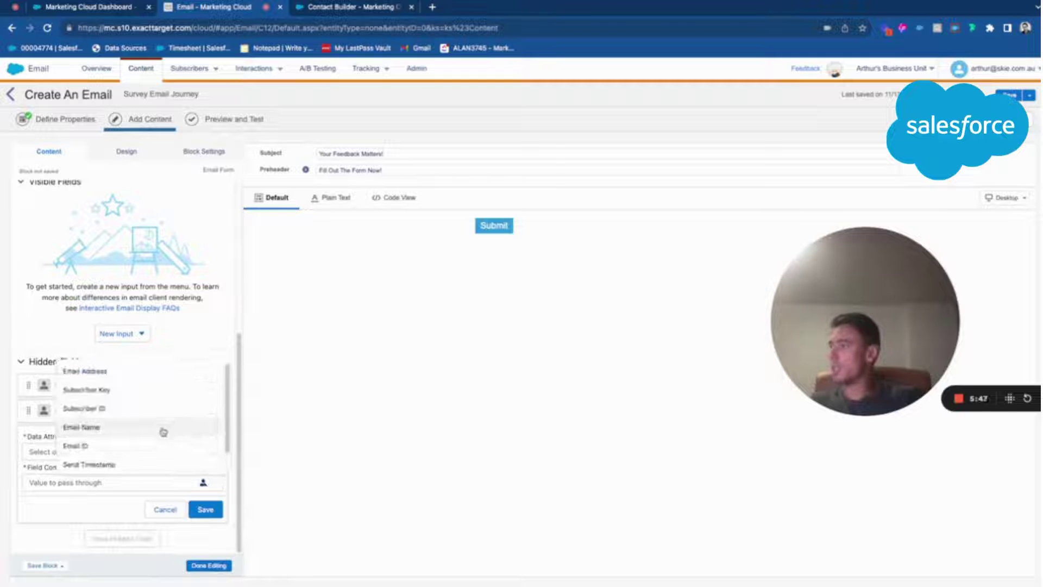
pyautogui.scroll(-1, 163, 432)
pyautogui.click(150, 443)
pyautogui.click(63, 354)
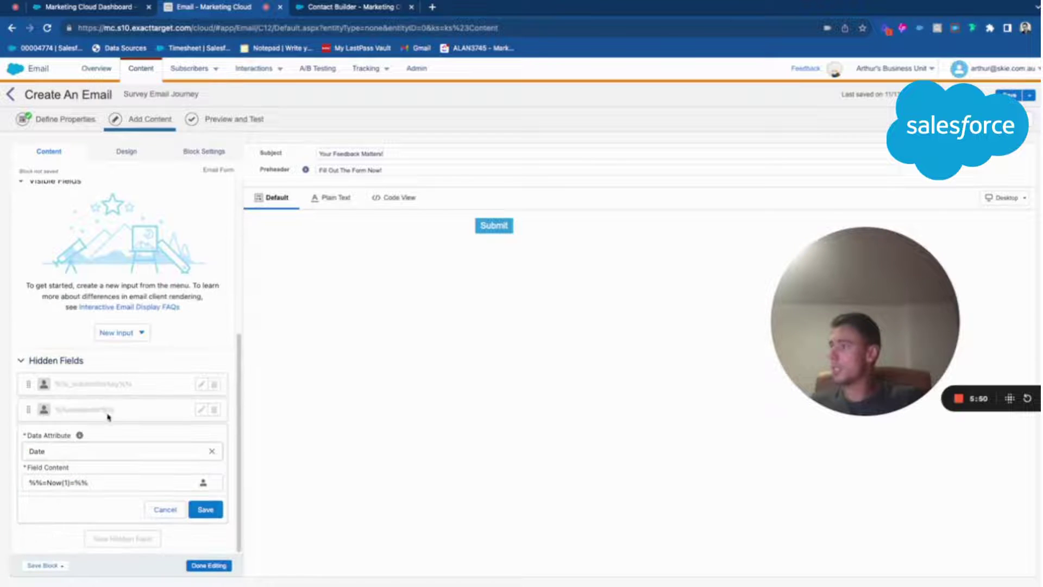
pyautogui.click(207, 511)
# Add an Image Single Choice input to the visible fields and assign it the Question 1 attribute.
pyautogui.scroll(4, 182, 507)
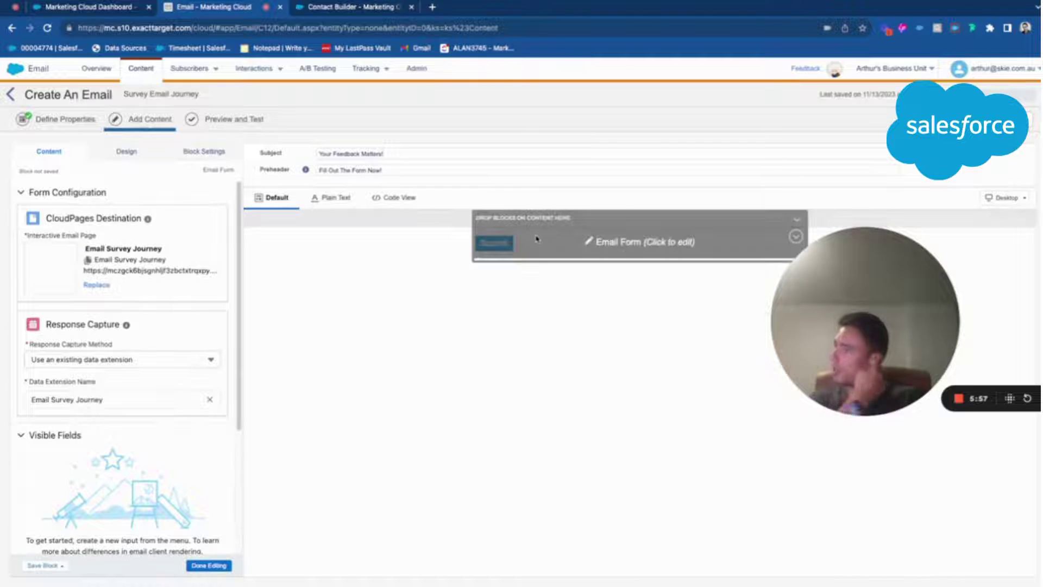
pyautogui.scroll(-1, 138, 471)
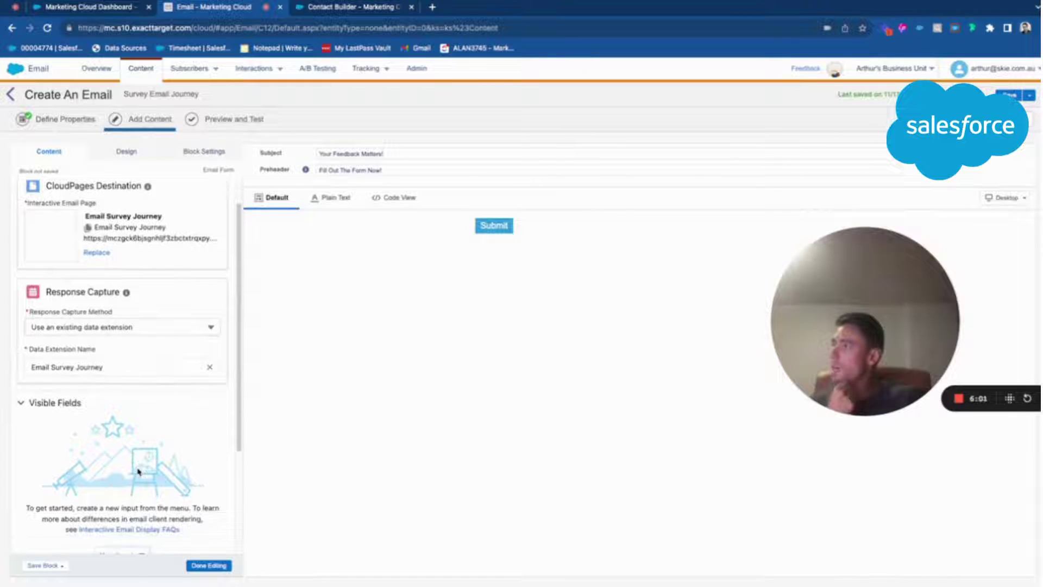
pyautogui.scroll(-1, 139, 472)
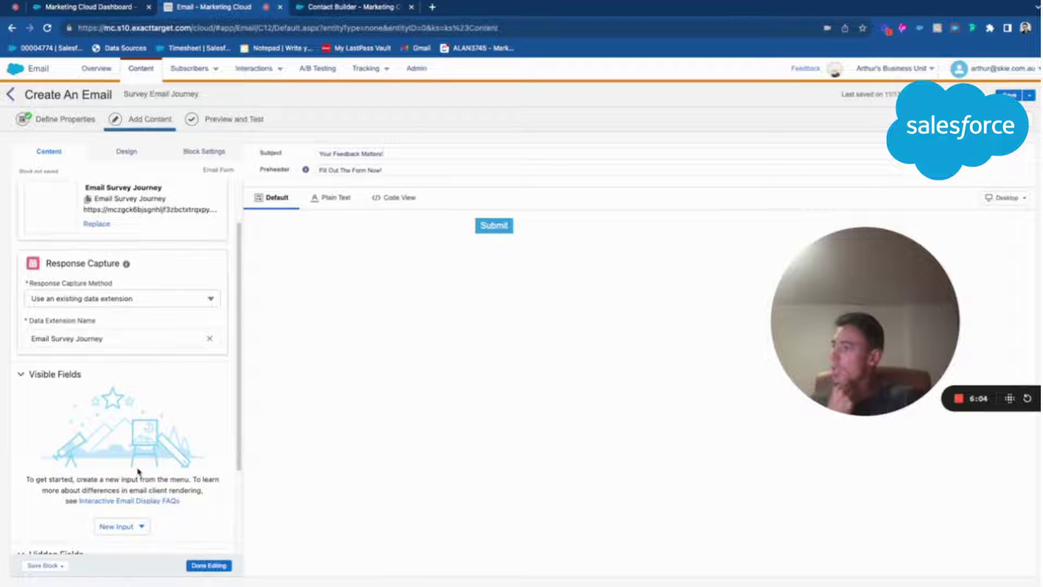
pyautogui.scroll(-1, 139, 472)
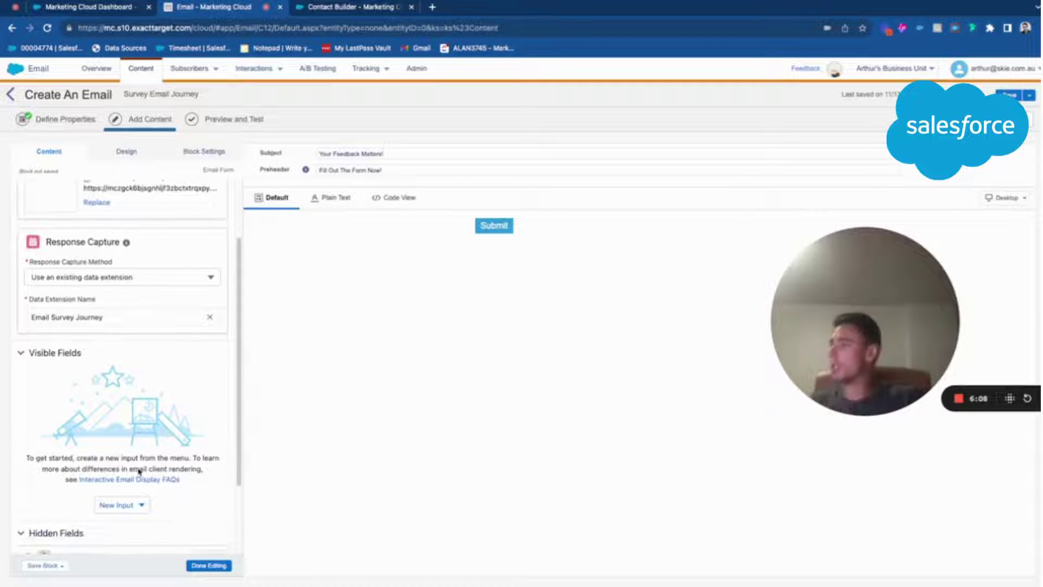
pyautogui.click(132, 507)
pyautogui.scroll(-5, 131, 489)
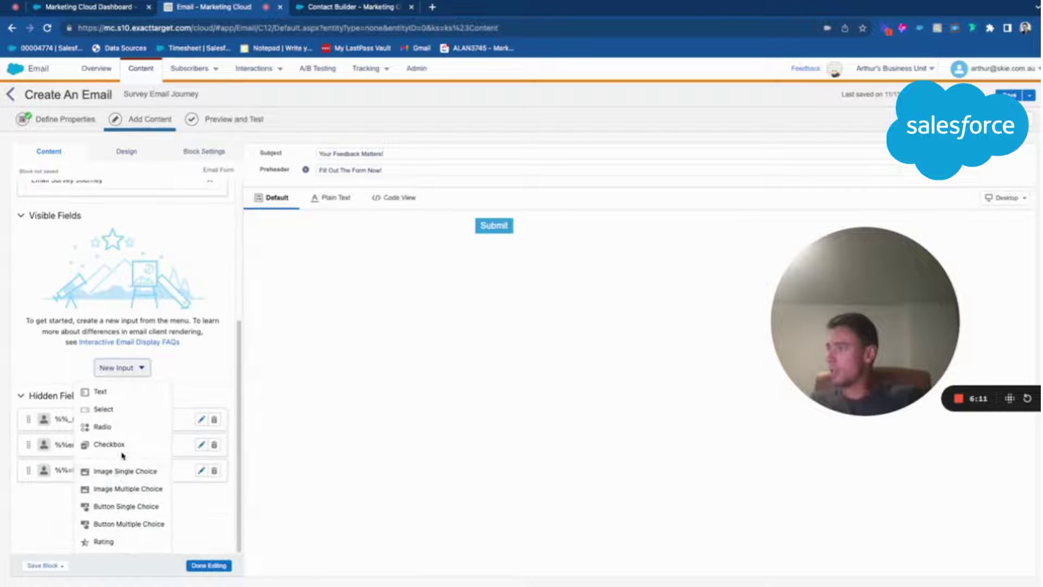
pyautogui.click(127, 472)
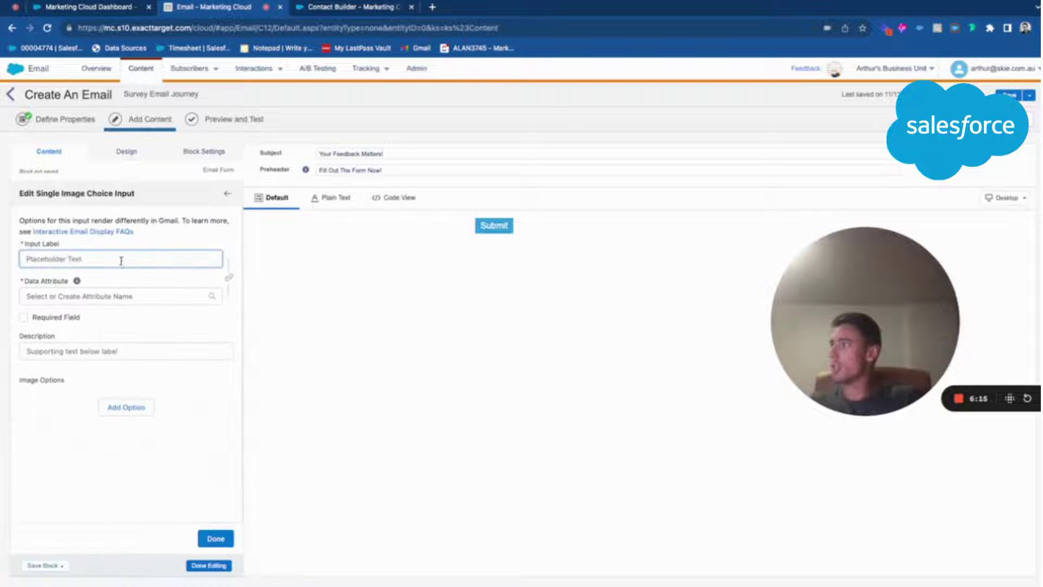
pyautogui.click(93, 295)
pyautogui.click(92, 361)
# Label the image choice input "How would you rate our service?".
pyautogui.click(86, 257)
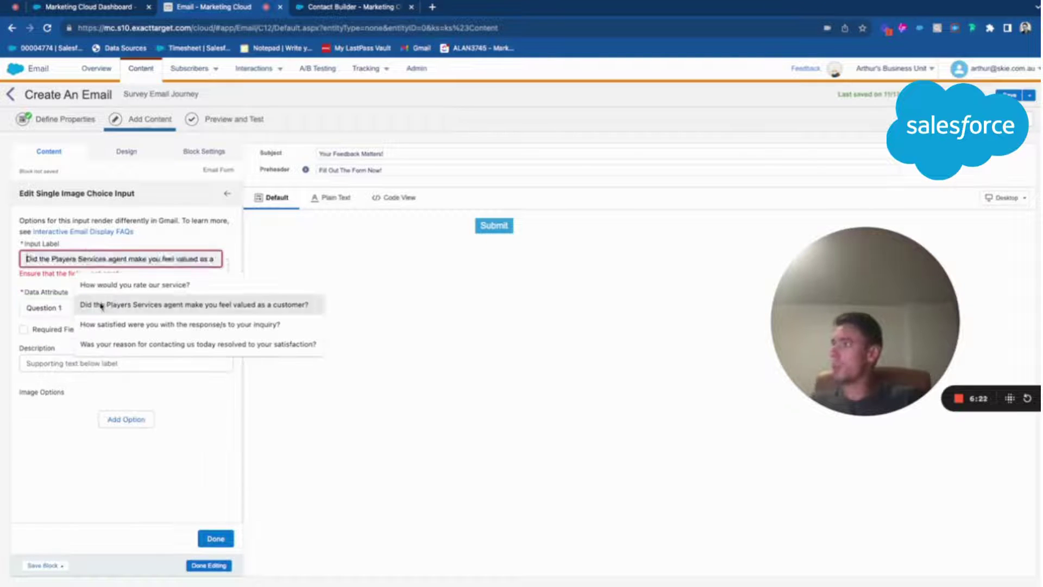
pyautogui.click(52, 273)
pyautogui.click(68, 260)
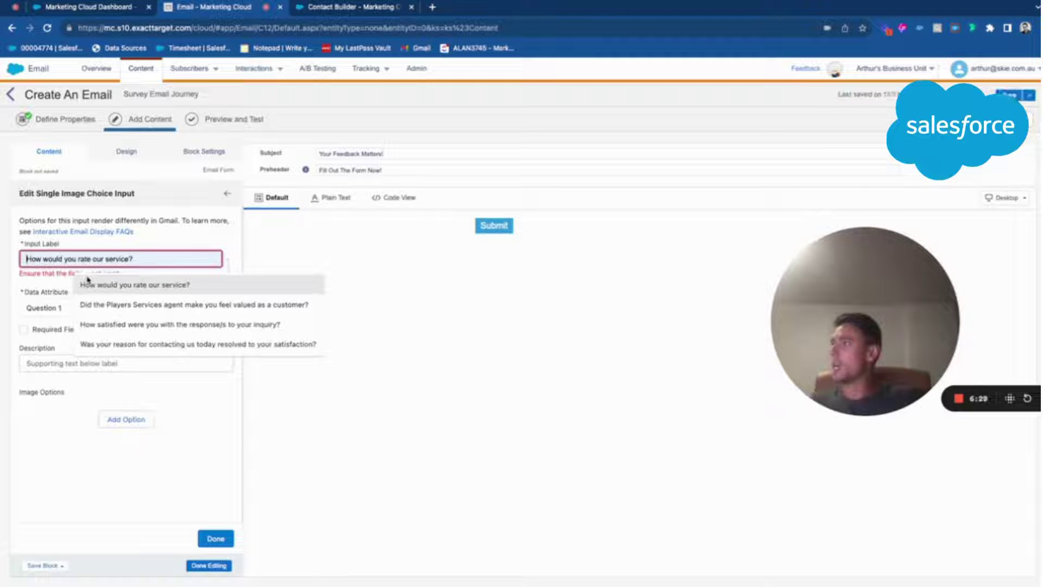
pyautogui.click(87, 283)
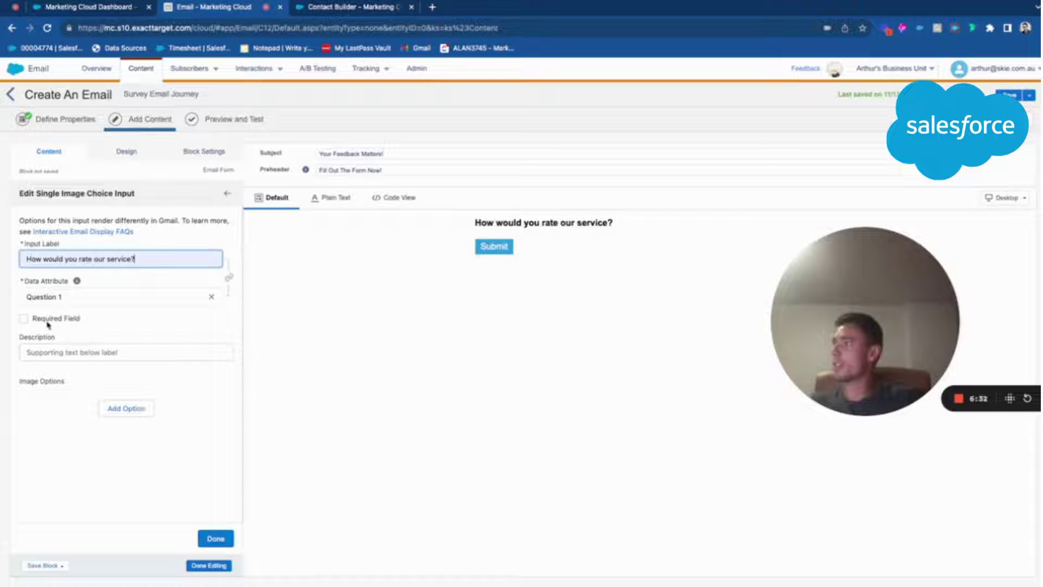
# Make the image choice input required, start an image option and browse the available images for it.
pyautogui.click(120, 409)
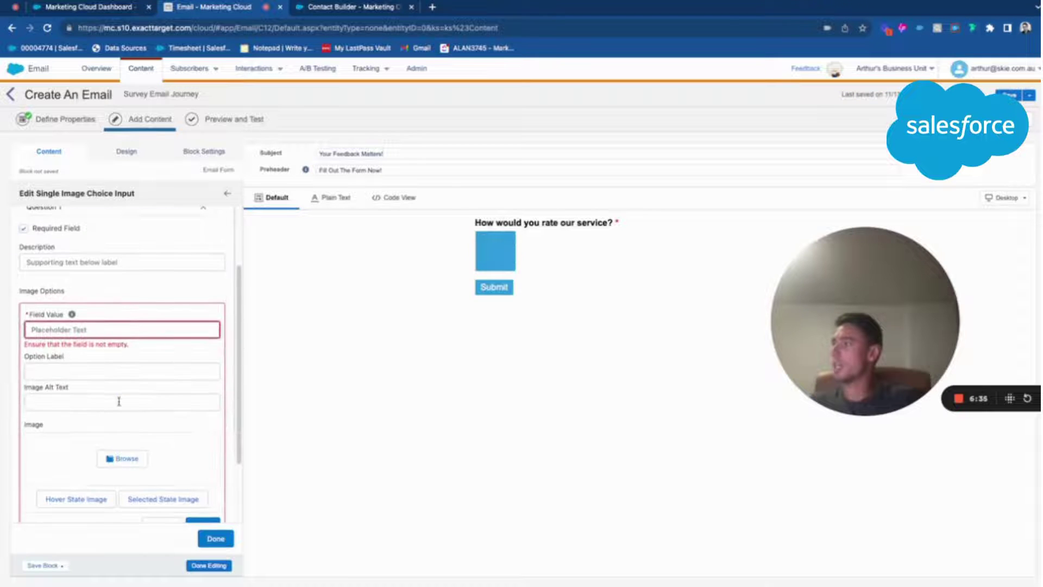
pyautogui.click(115, 458)
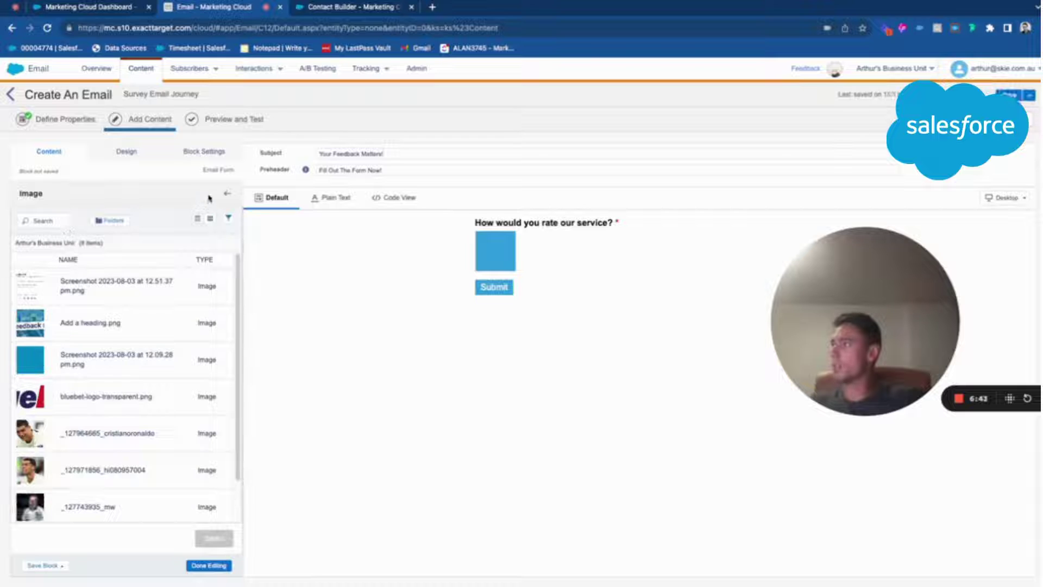
pyautogui.click(227, 192)
pyautogui.click(102, 328)
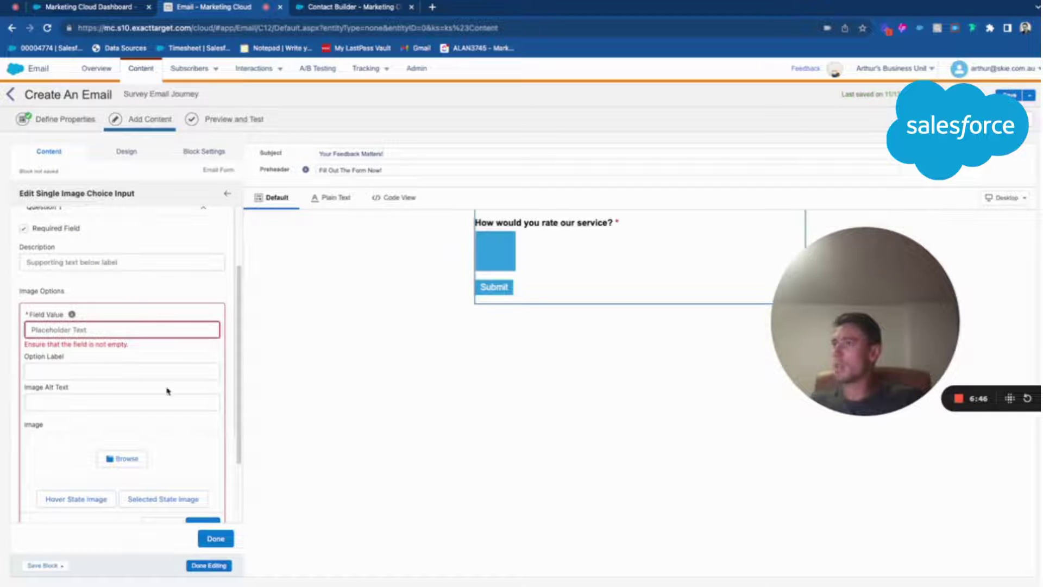
pyautogui.scroll(5, 81, 326)
# Leave the image choice input and delete it from the form's visible fields.
pyautogui.click(227, 194)
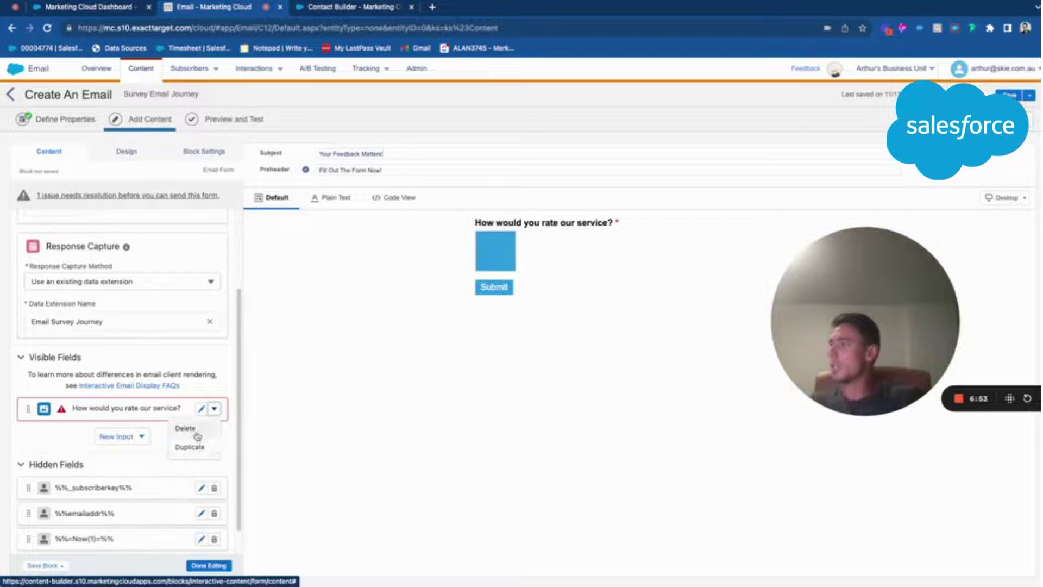
pyautogui.click(196, 434)
pyautogui.click(191, 394)
# Add a Text input to the visible fields labelled "Is there any feedback you would like to provide?".
pyautogui.click(117, 478)
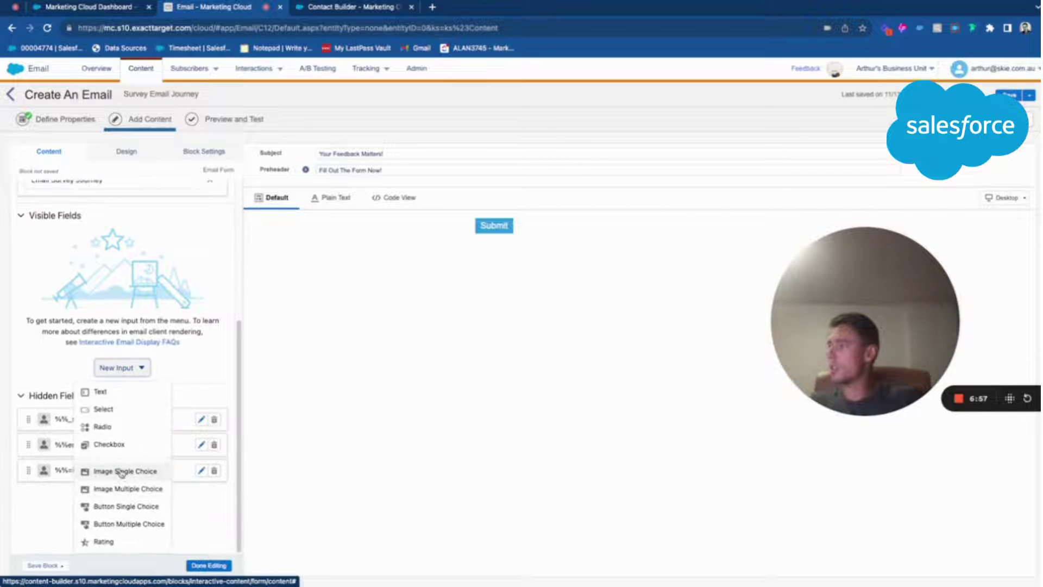
pyautogui.click(139, 391)
pyautogui.click(82, 236)
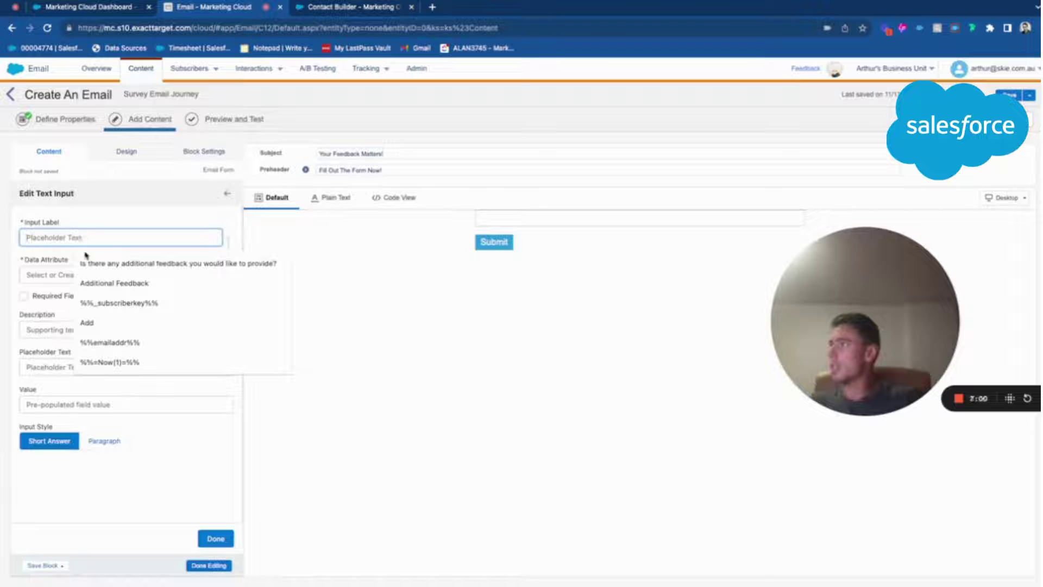
pyautogui.click(85, 263)
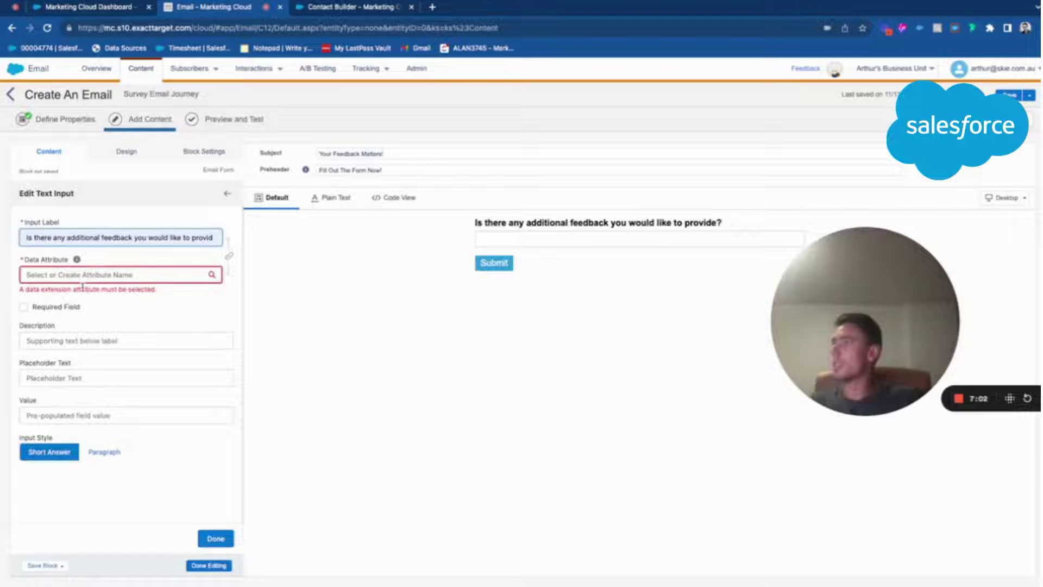
pyautogui.doubleClick(83, 237)
pyautogui.press('BackSpace')
# Assign the feedback input the Question 1 attribute, make it required in Paragraph style and finish it.
pyautogui.click(84, 277)
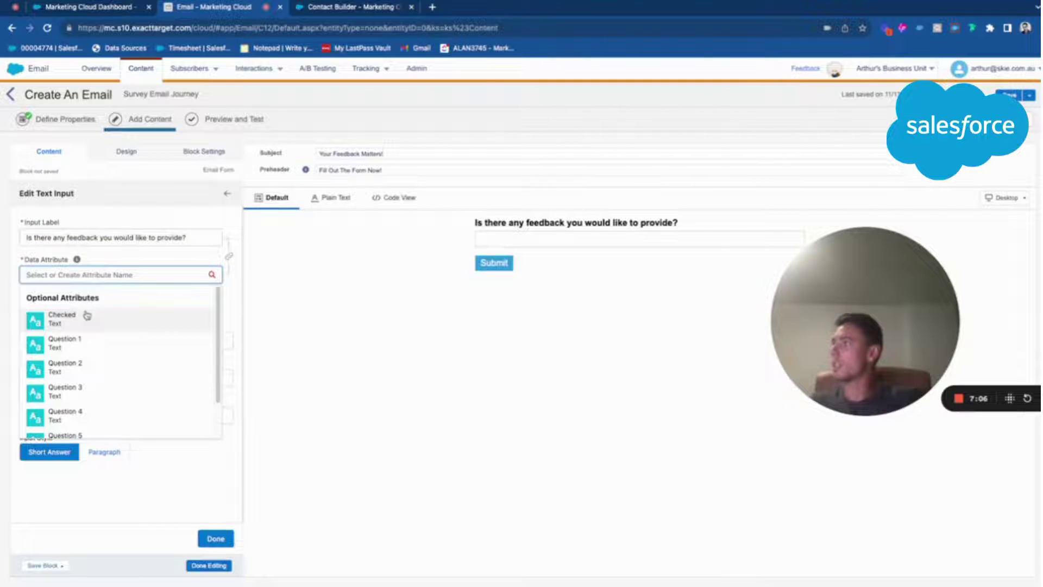
pyautogui.click(92, 344)
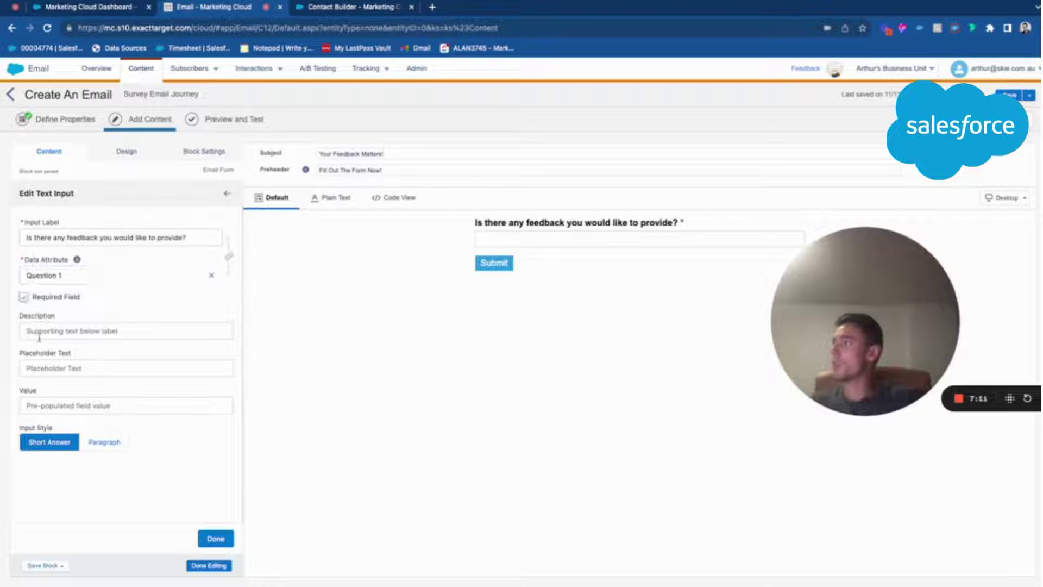
pyautogui.click(101, 444)
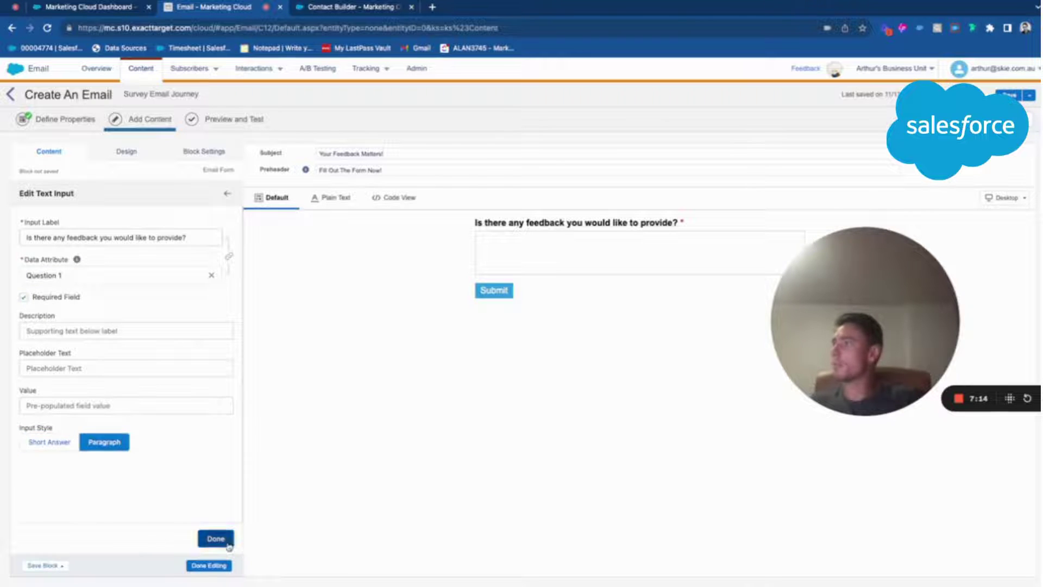
pyautogui.click(215, 539)
# Add a required Rating input labelled "How would you like to rate us?" and assign it the Question 2 attribute.
pyautogui.click(108, 412)
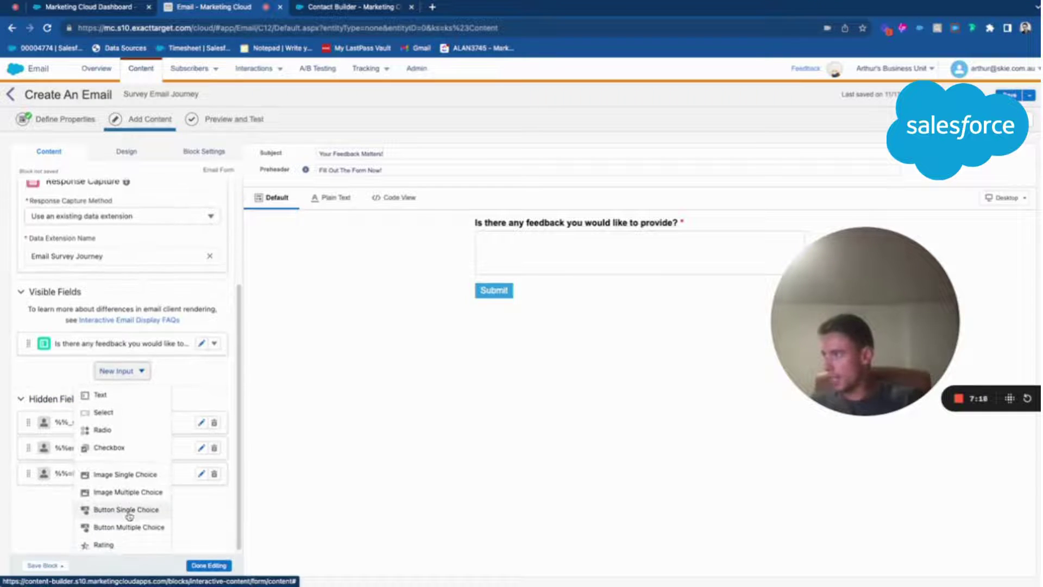
pyautogui.click(119, 540)
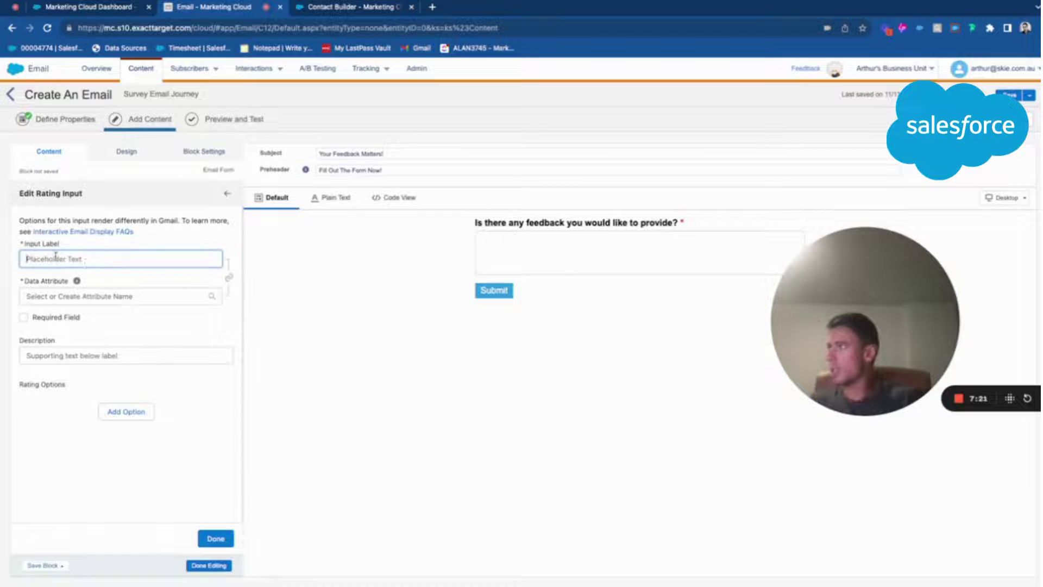
pyautogui.click(42, 286)
pyautogui.click(81, 361)
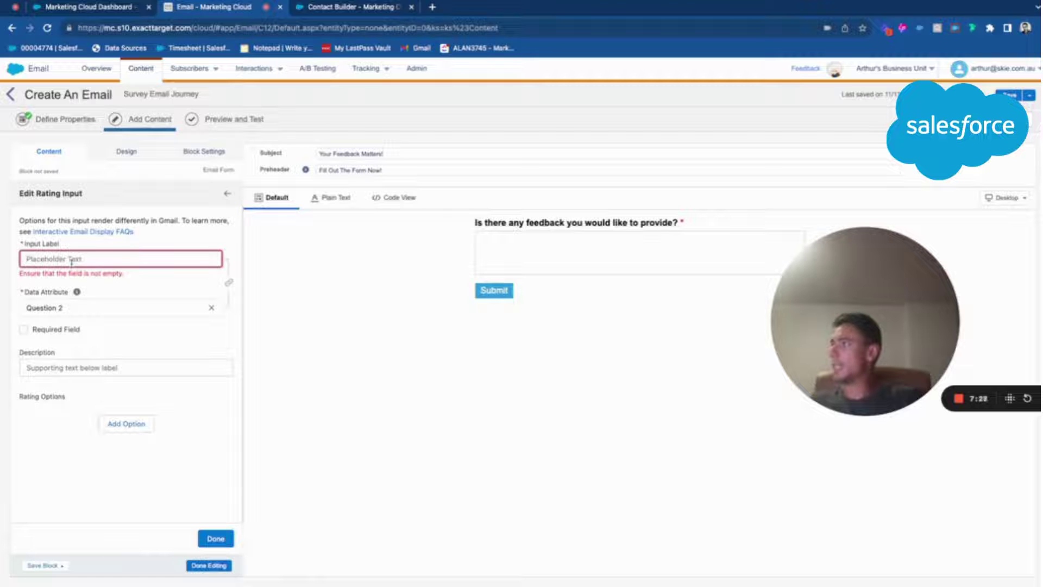
pyautogui.click(71, 260)
pyautogui.write('How wo')
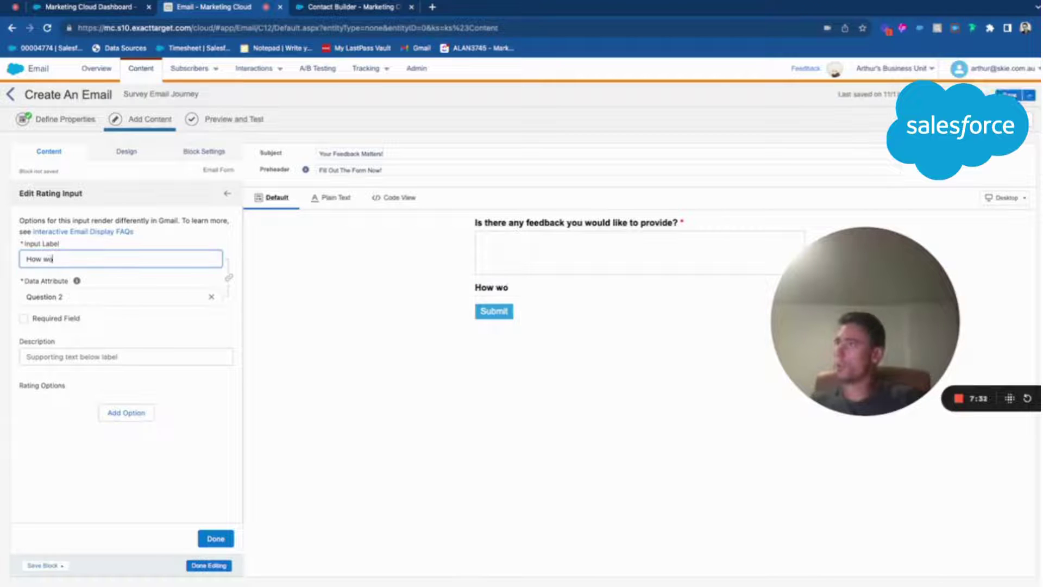
pyautogui.write('uld you like')
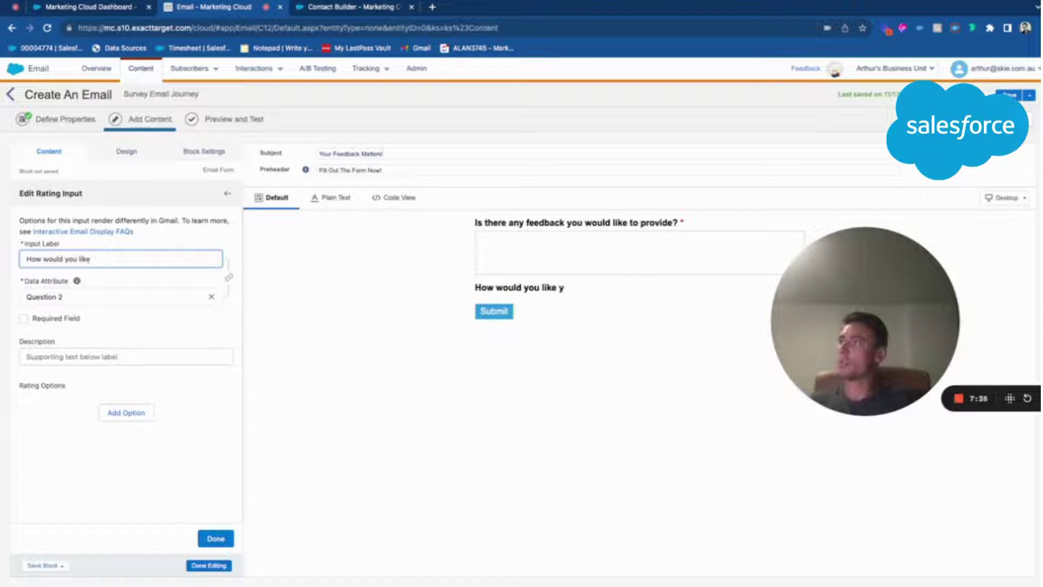
pyautogui.write(' to rate us?')
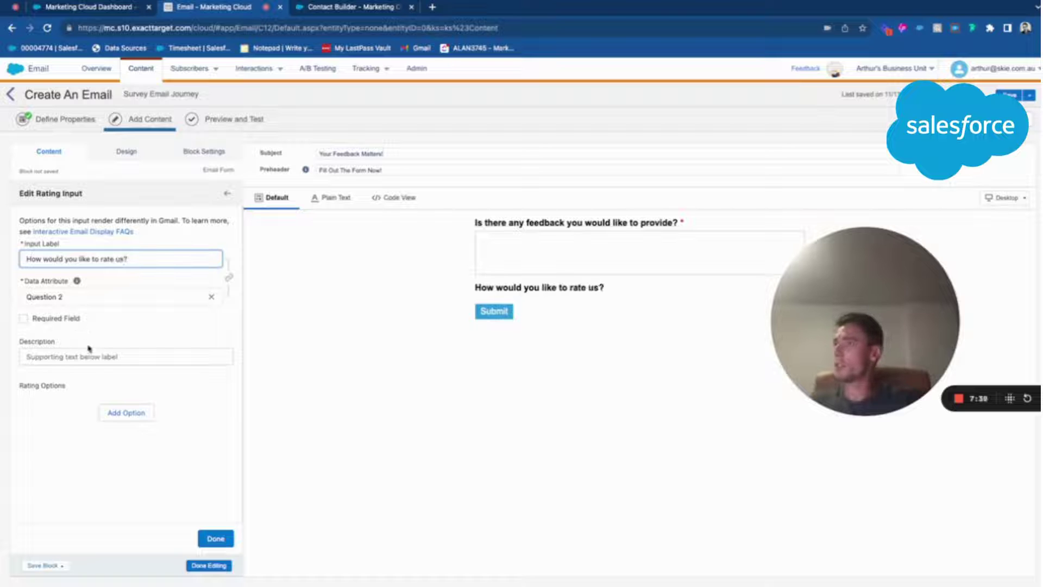
pyautogui.click(69, 320)
# Add rating options with field values 1 and 2 to the rating input, leaving their option labels empty.
pyautogui.click(125, 413)
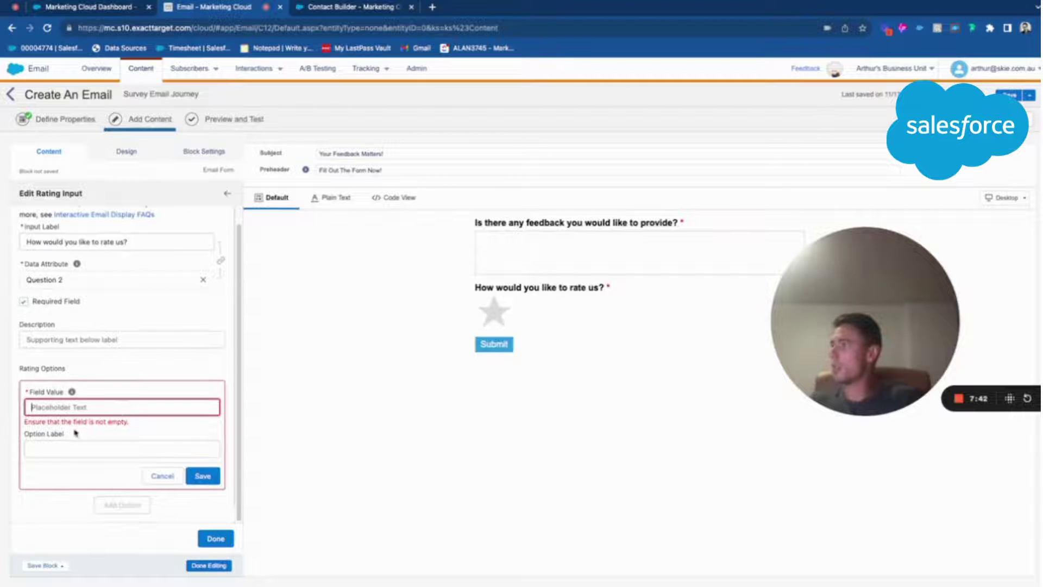
pyautogui.write('1')
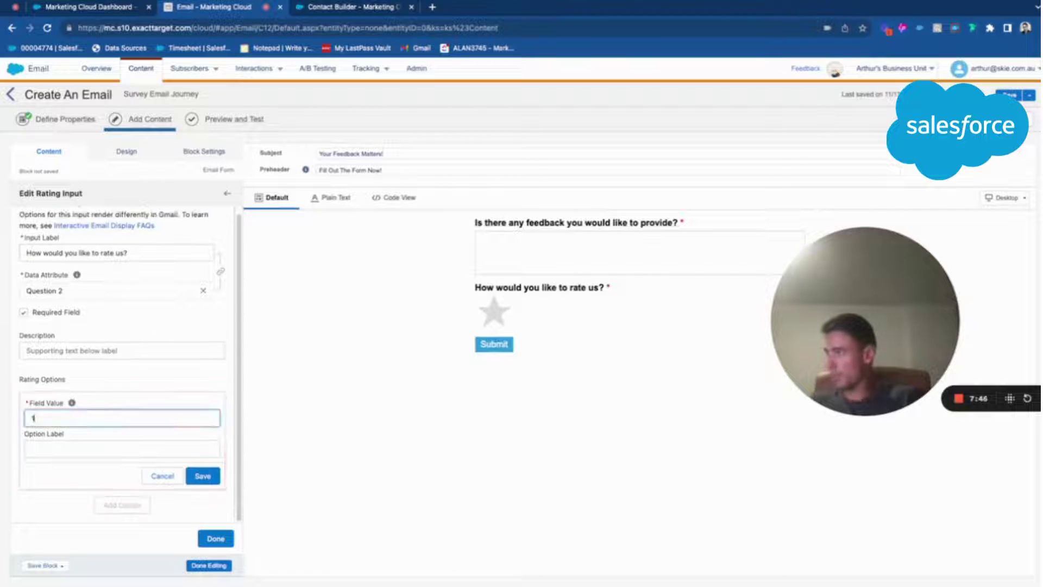
pyautogui.click(65, 445)
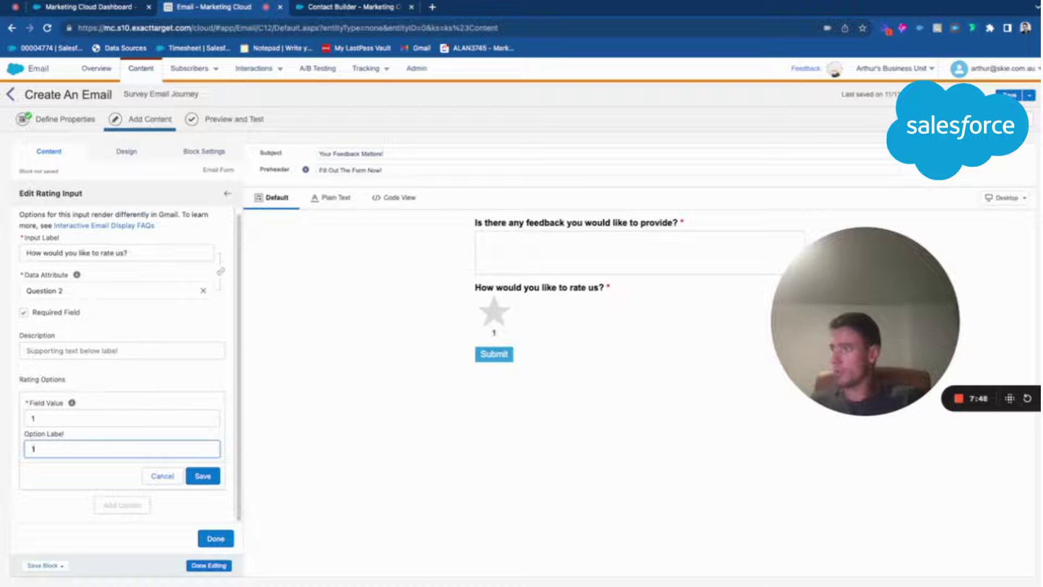
pyautogui.click(195, 475)
pyautogui.click(125, 436)
pyautogui.write('2')
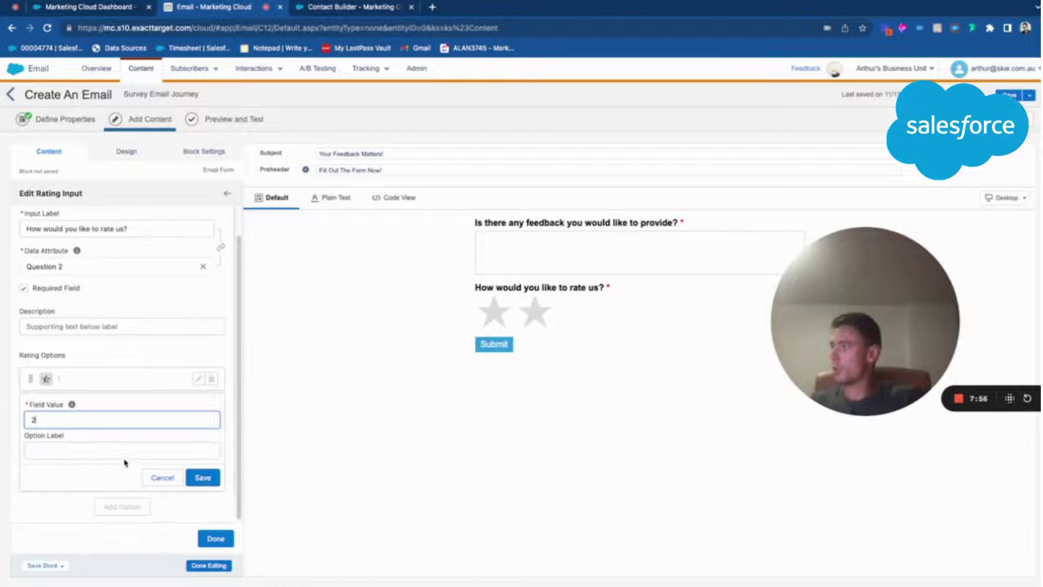
pyautogui.click(203, 476)
# Add rating options with field values 3, 4 and 5 without labels and finish the rating input.
pyautogui.click(124, 458)
pyautogui.write('3')
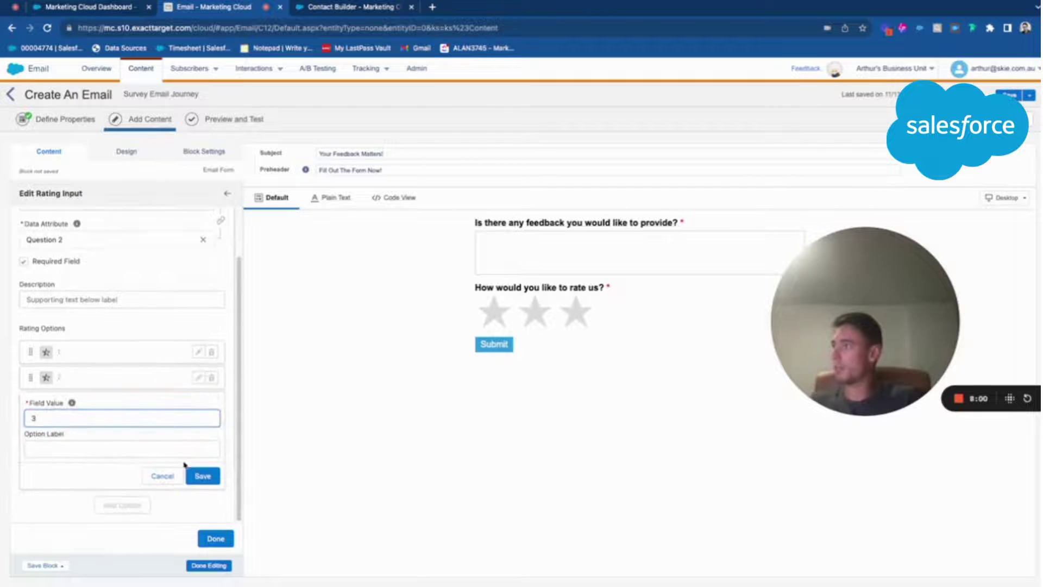
pyautogui.click(198, 475)
pyautogui.click(115, 482)
pyautogui.write('4')
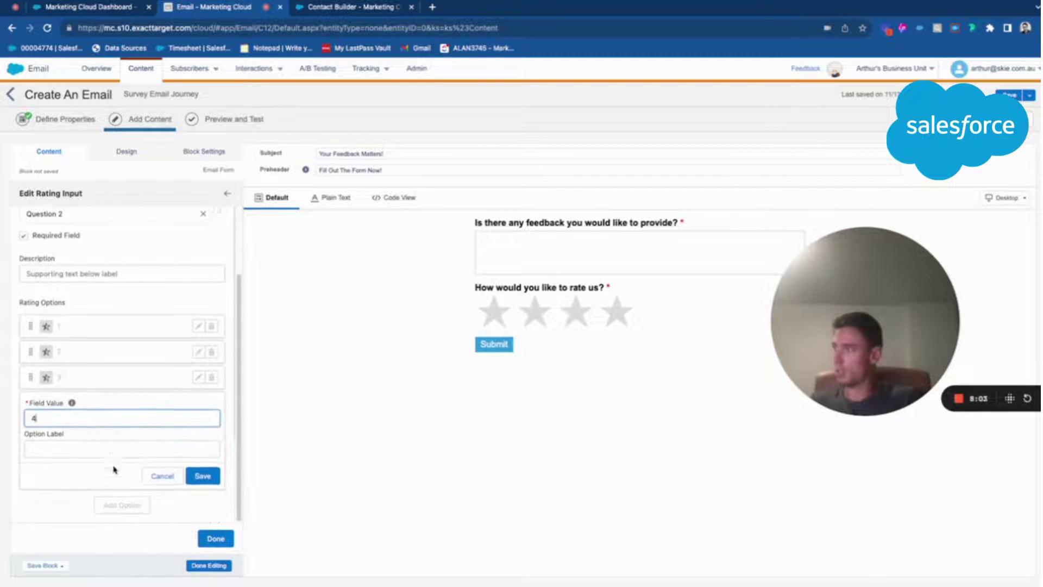
pyautogui.click(203, 475)
pyautogui.click(122, 505)
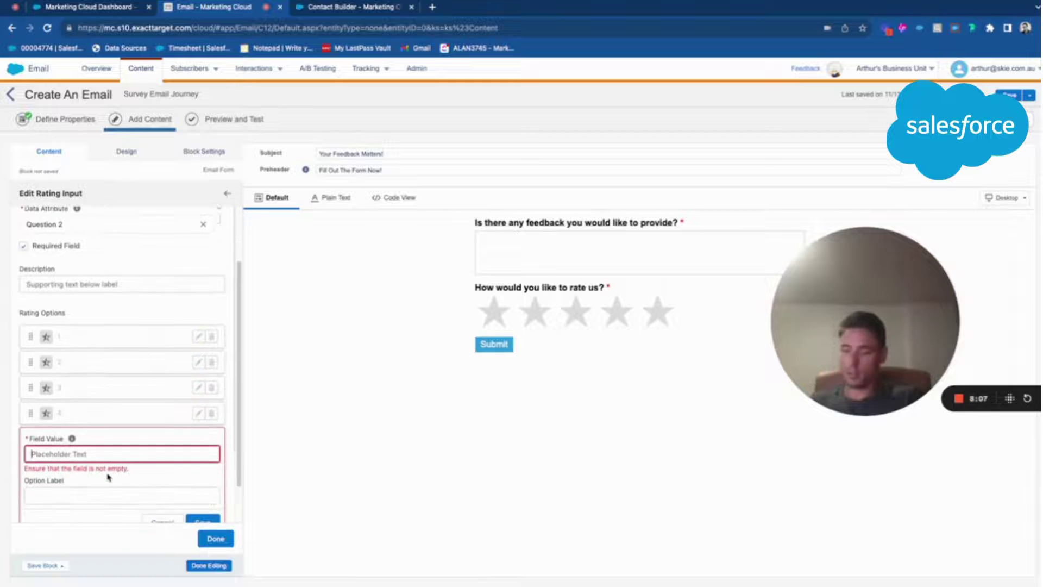
pyautogui.write('5')
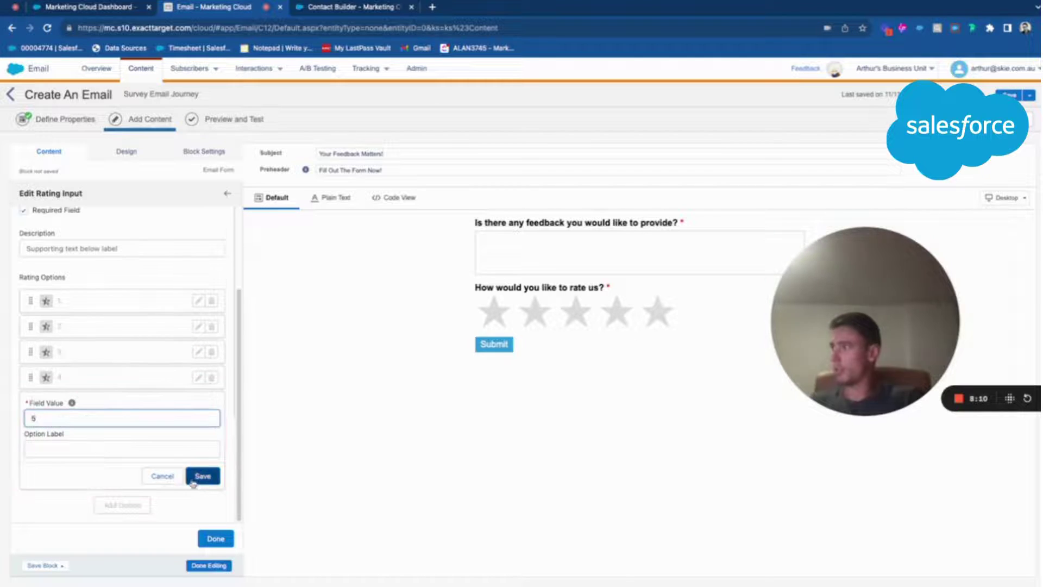
pyautogui.click(200, 477)
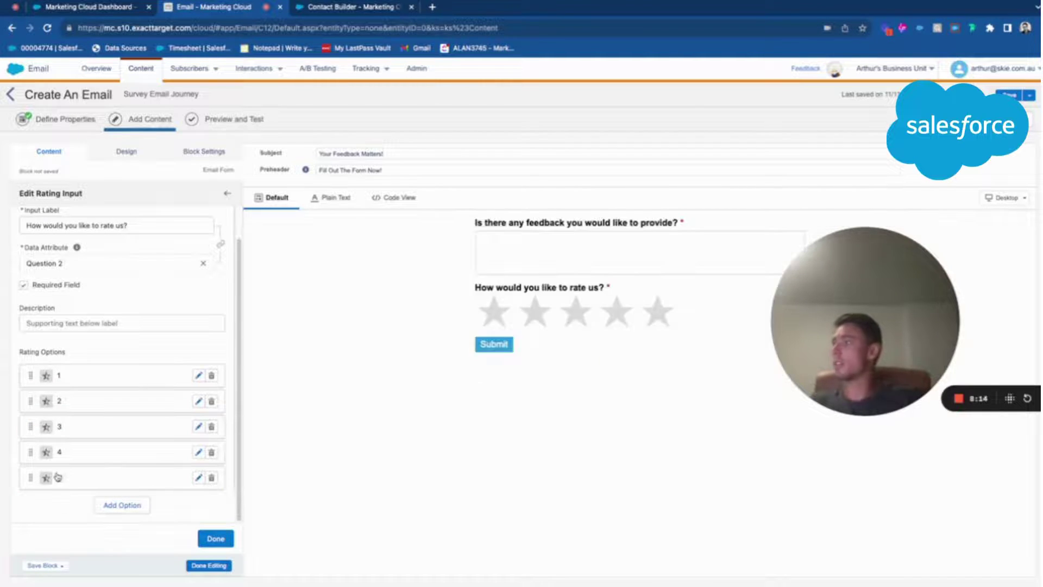
pyautogui.scroll(1, 68, 476)
pyautogui.click(199, 539)
pyautogui.click(121, 406)
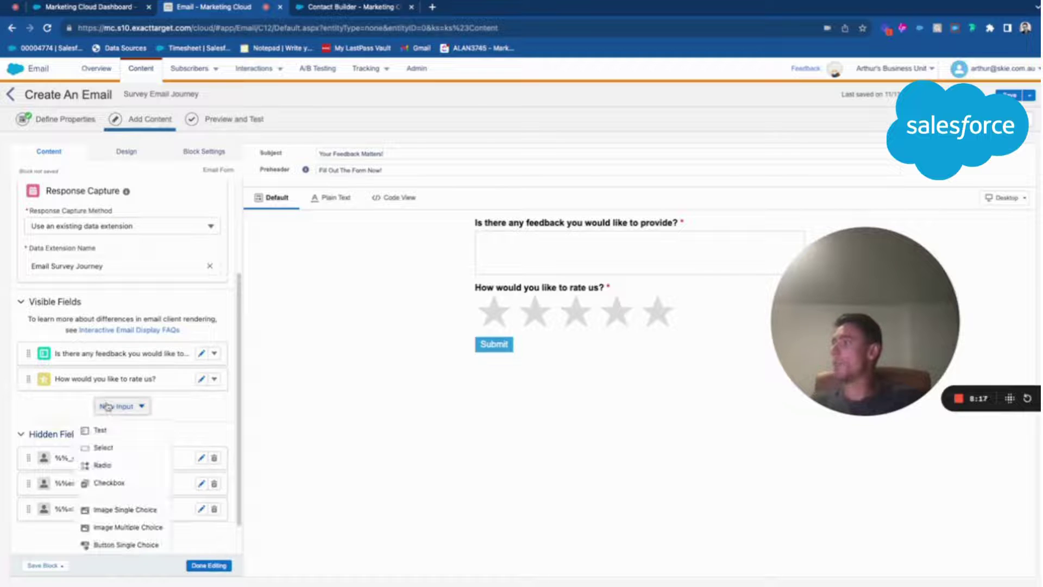
pyautogui.scroll(-1, 125, 451)
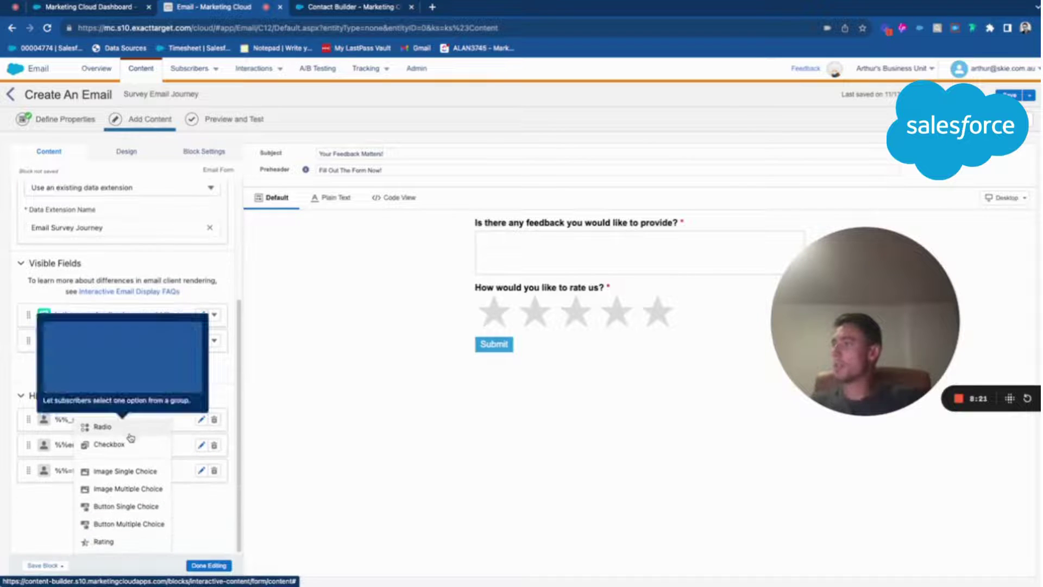
pyautogui.scroll(5, 108, 413)
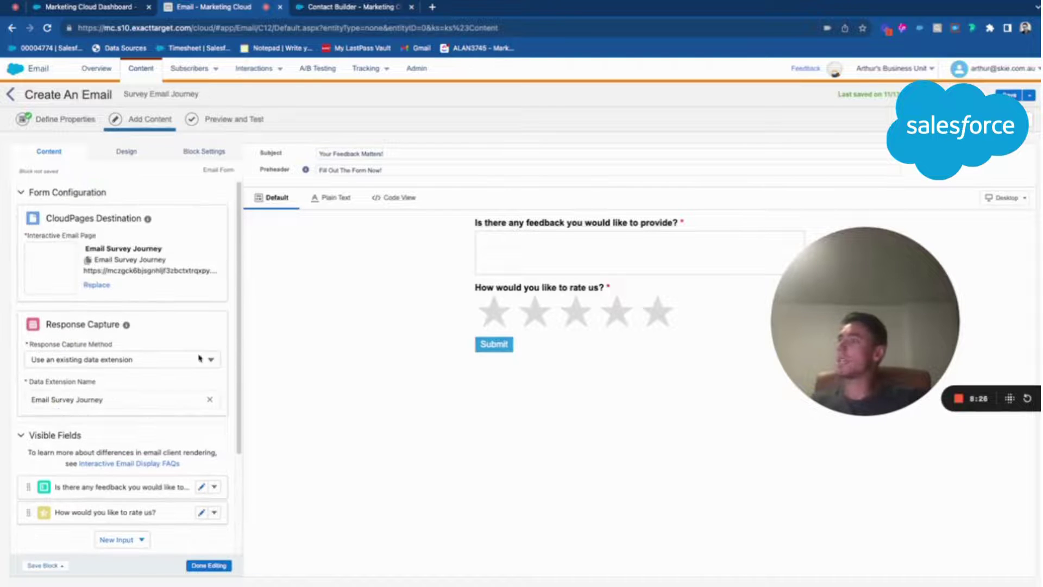
pyautogui.moveTo(823, 354); pyautogui.dragTo(698, 460)
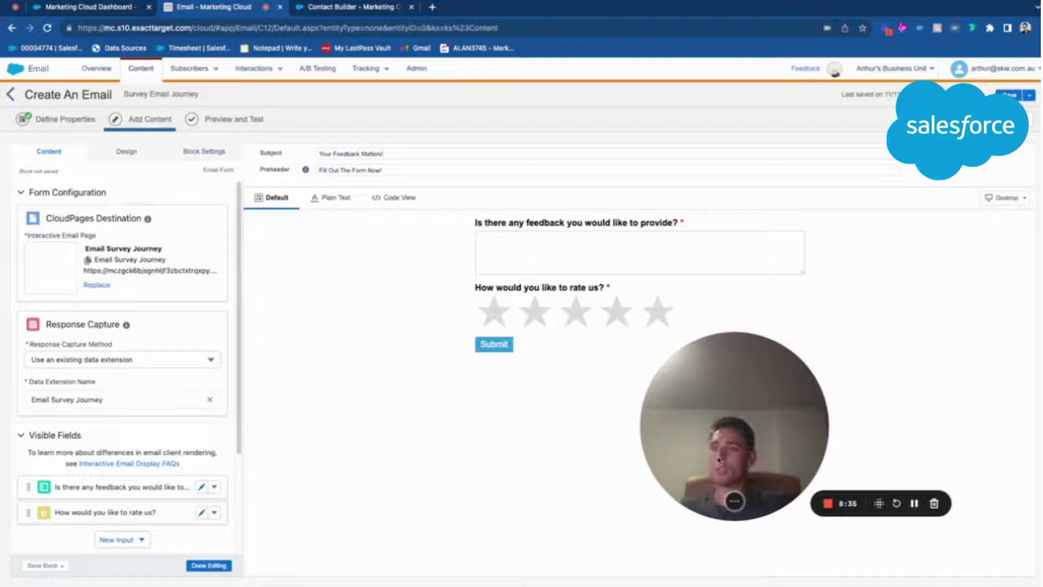
pyautogui.click(915, 503)
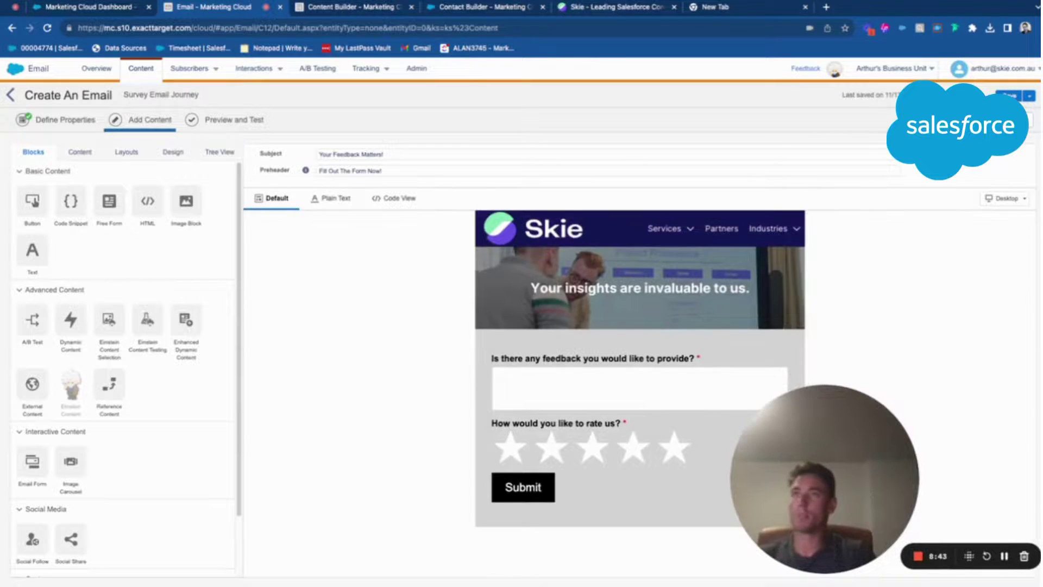
# Advance the email to Preview and Test and try to send a test to the individual recipient using the Default Commercial send classification.
pyautogui.click(1033, 118)
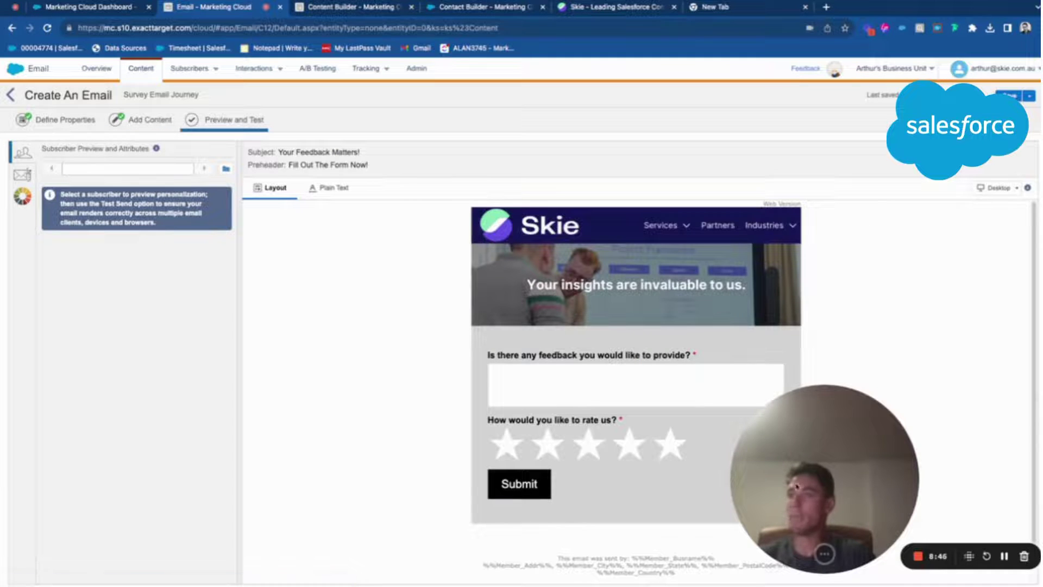
pyautogui.moveTo(797, 480); pyautogui.dragTo(715, 404)
pyautogui.click(22, 174)
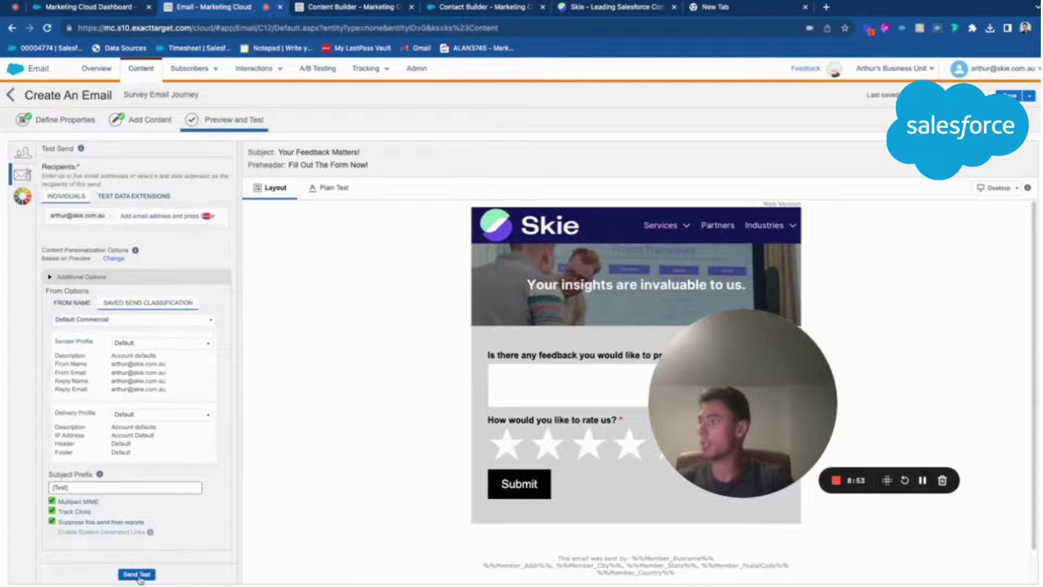
pyautogui.click(138, 576)
pyautogui.click(659, 269)
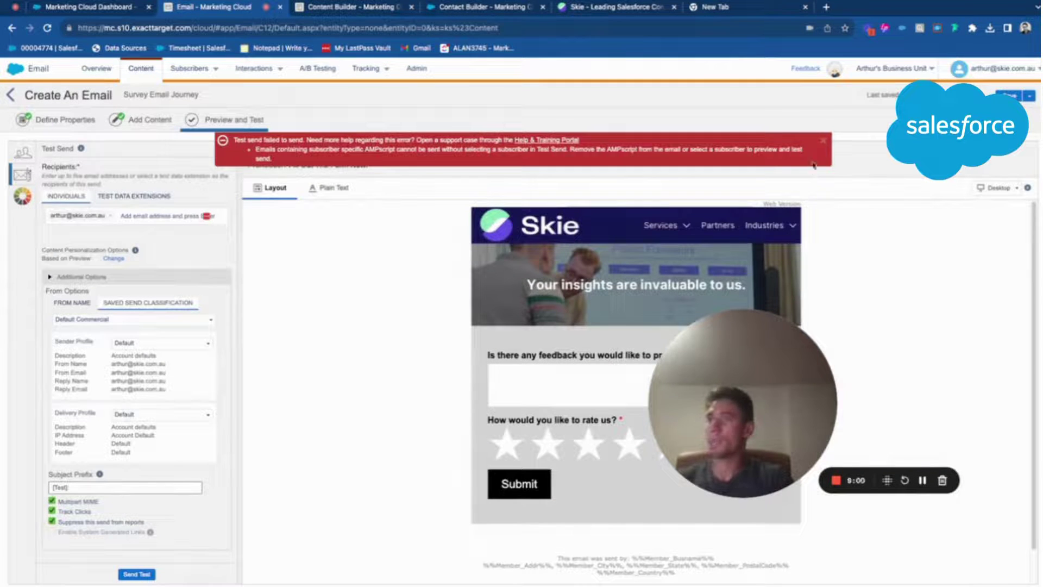
pyautogui.click(823, 141)
pyautogui.moveTo(731, 362); pyautogui.dragTo(795, 309)
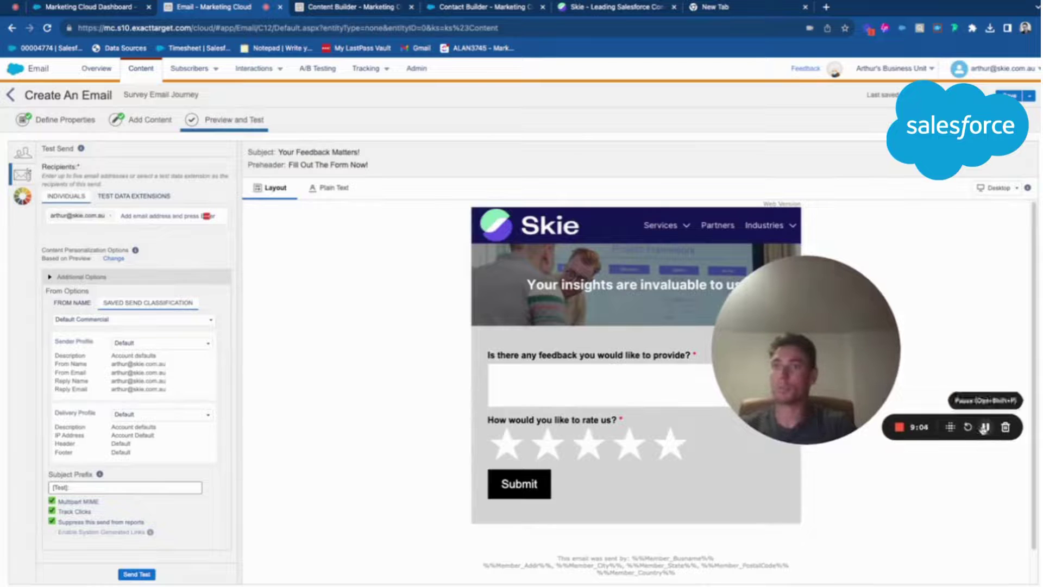
# Open Marketing Cloud Setup in a new browser tab and switch to it.
pyautogui.moveTo(29, 75)
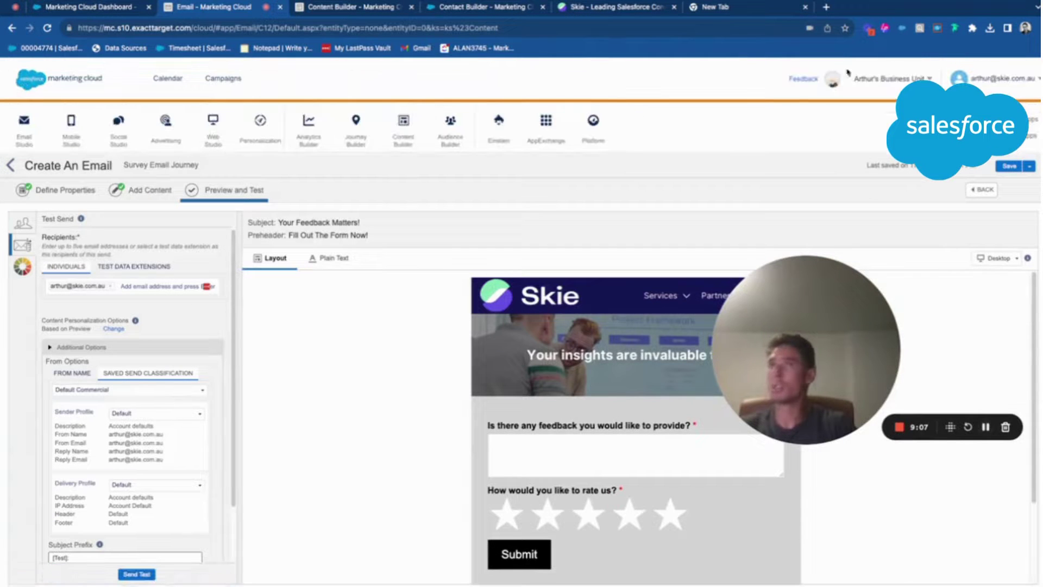
pyautogui.moveTo(929, 76)
pyautogui.moveTo(988, 81)
pyautogui.rightClick(971, 111)
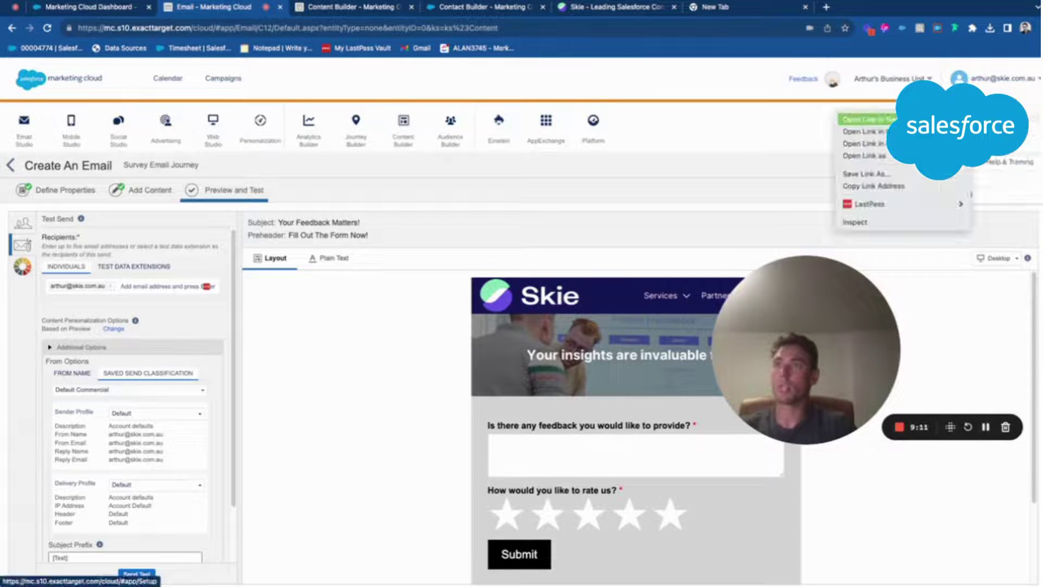
pyautogui.click(945, 119)
pyautogui.click(453, 8)
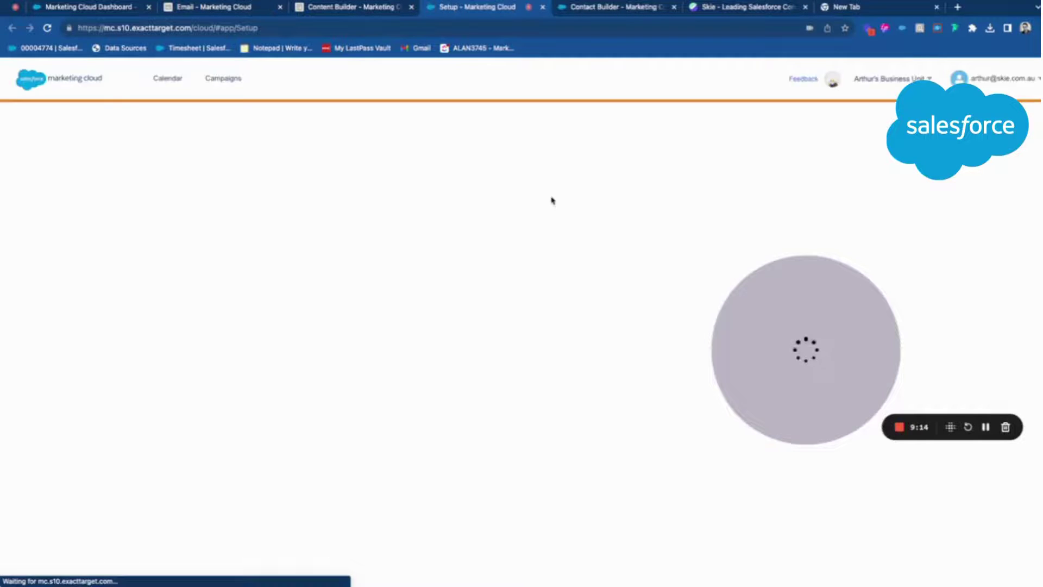
pyautogui.click(985, 427)
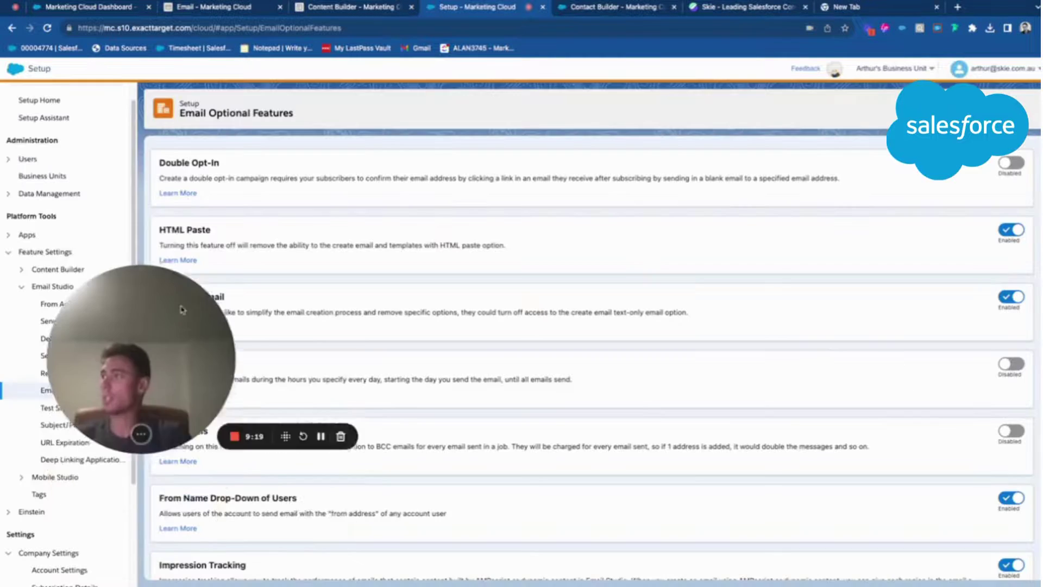
# Disable Profile Link Check, Physical Address Check and Unsubscribe Link Check in the Email Optional Features.
pyautogui.moveTo(181, 310); pyautogui.dragTo(183, 199)
pyautogui.scroll(-3, 698, 478)
pyautogui.scroll(-1, 697, 477)
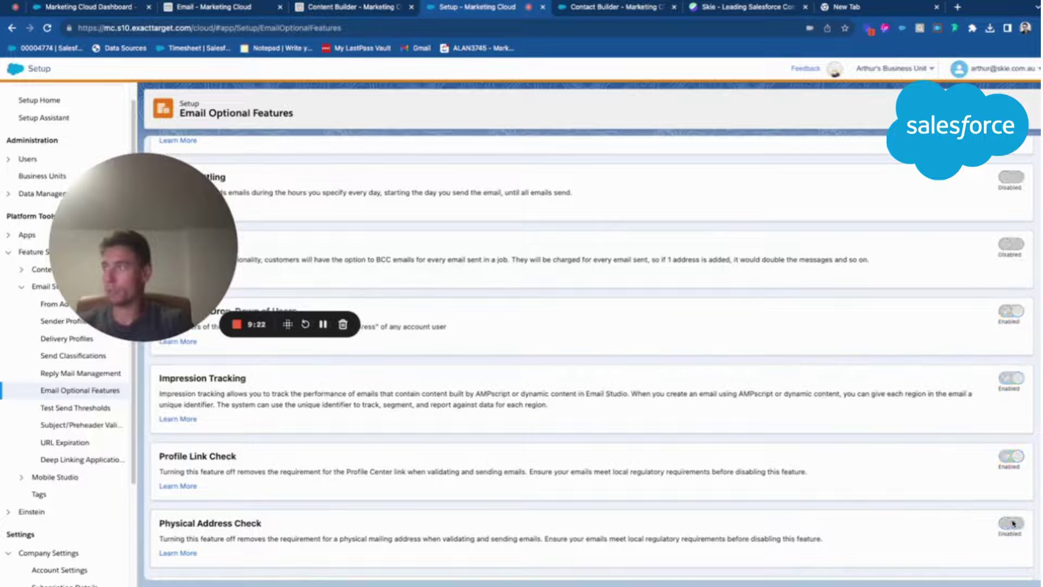
pyautogui.scroll(-2, 962, 484)
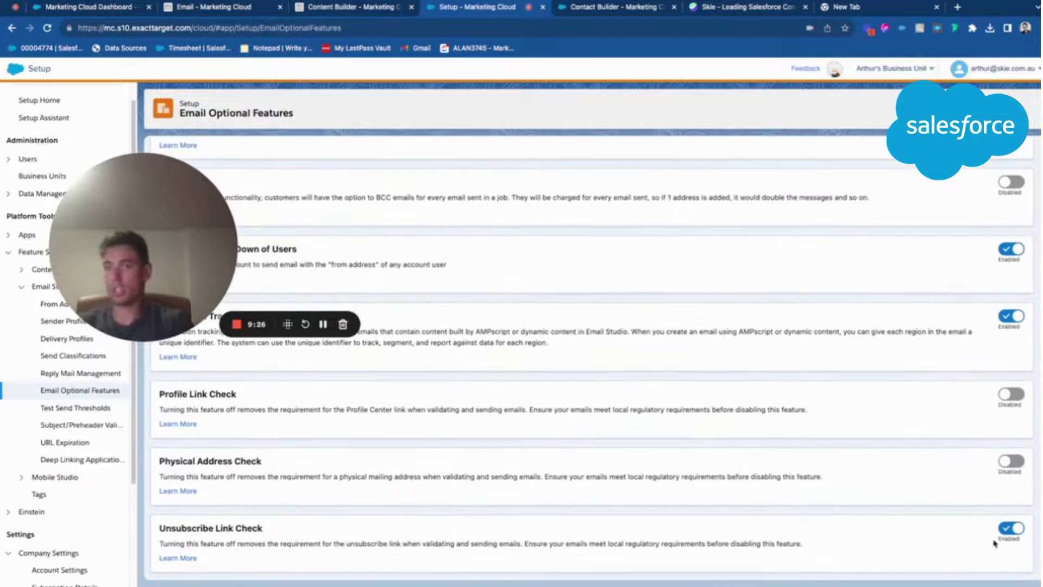
pyautogui.moveTo(143, 247); pyautogui.dragTo(491, 233)
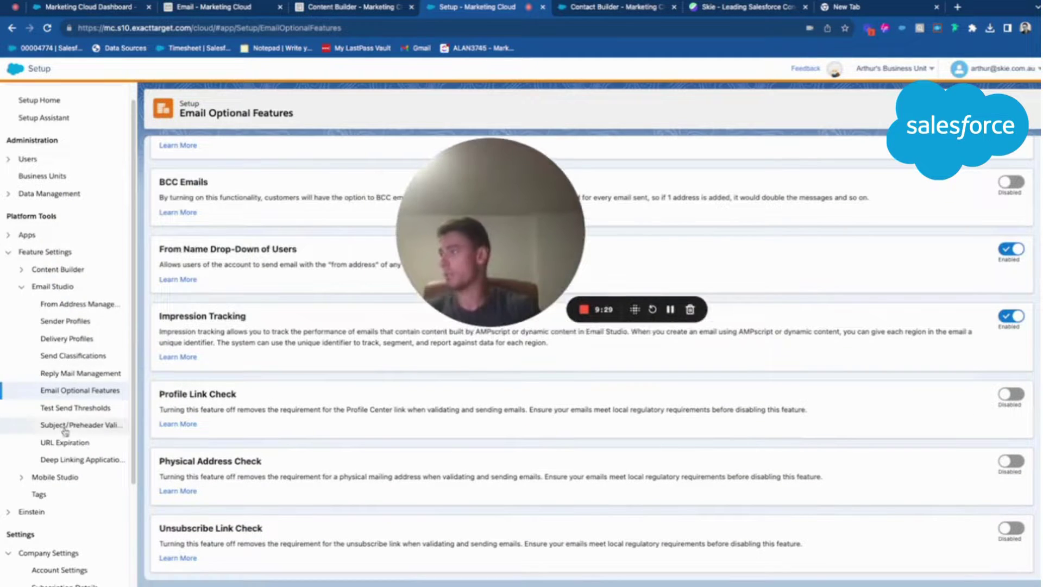
# Open the company's Account Settings in Setup for editing.
pyautogui.scroll(-3, 66, 440)
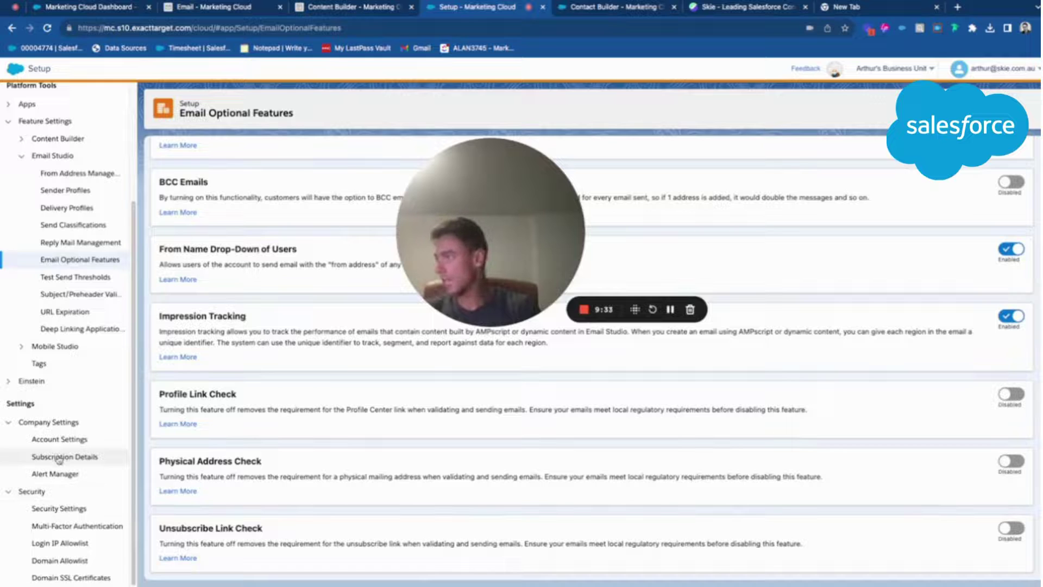
pyautogui.click(59, 440)
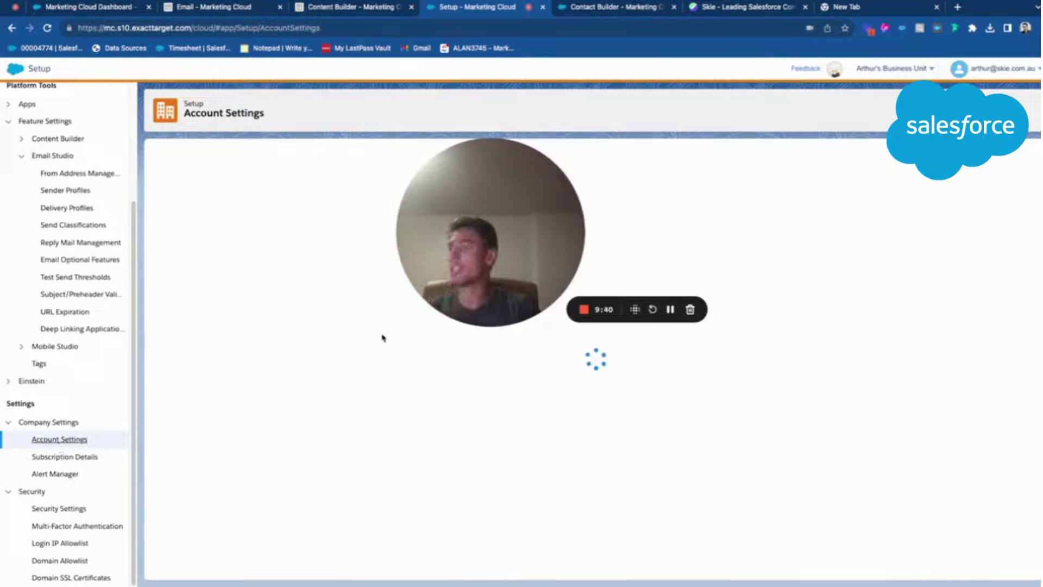
pyautogui.moveTo(445, 277); pyautogui.dragTo(91, 300)
pyautogui.scroll(-9, 285, 482)
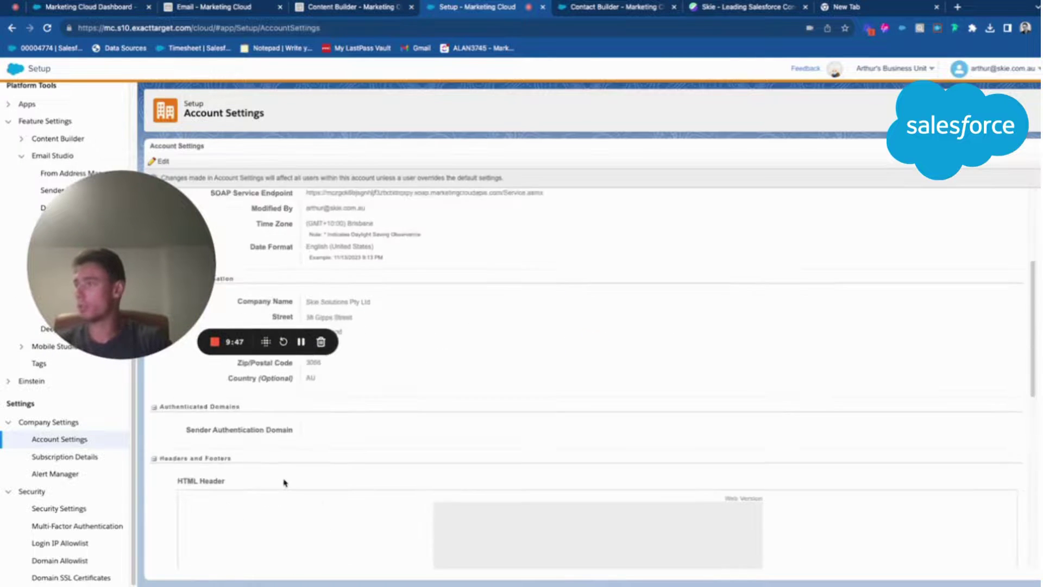
pyautogui.scroll(10, 285, 482)
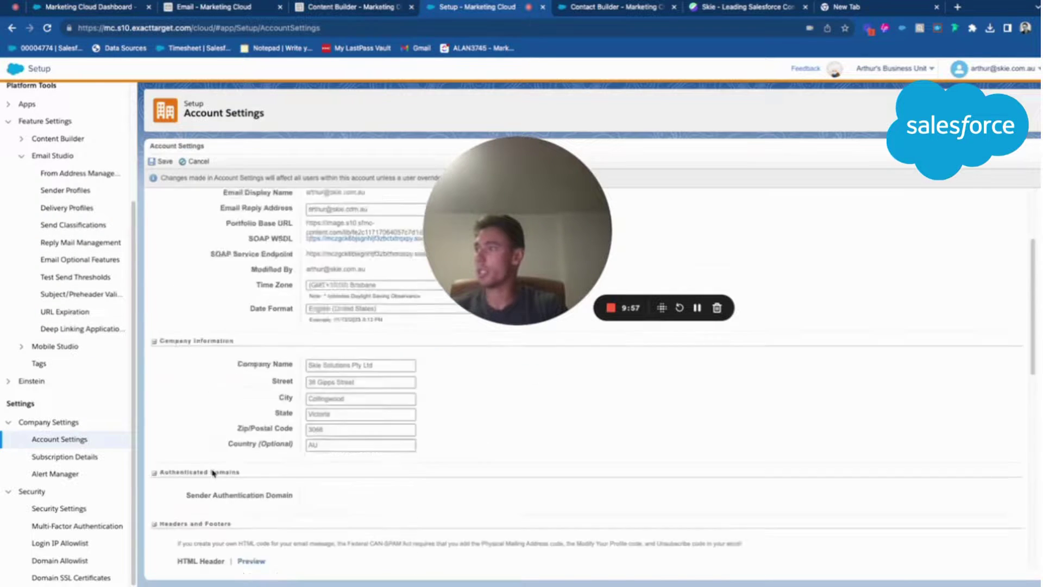
# Set the HTML Header, HTML Footer, Text Header and Text Footer to None and save the account settings.
pyautogui.scroll(-3, 294, 401)
pyautogui.click(292, 400)
pyautogui.click(285, 515)
pyautogui.scroll(-5, 288, 489)
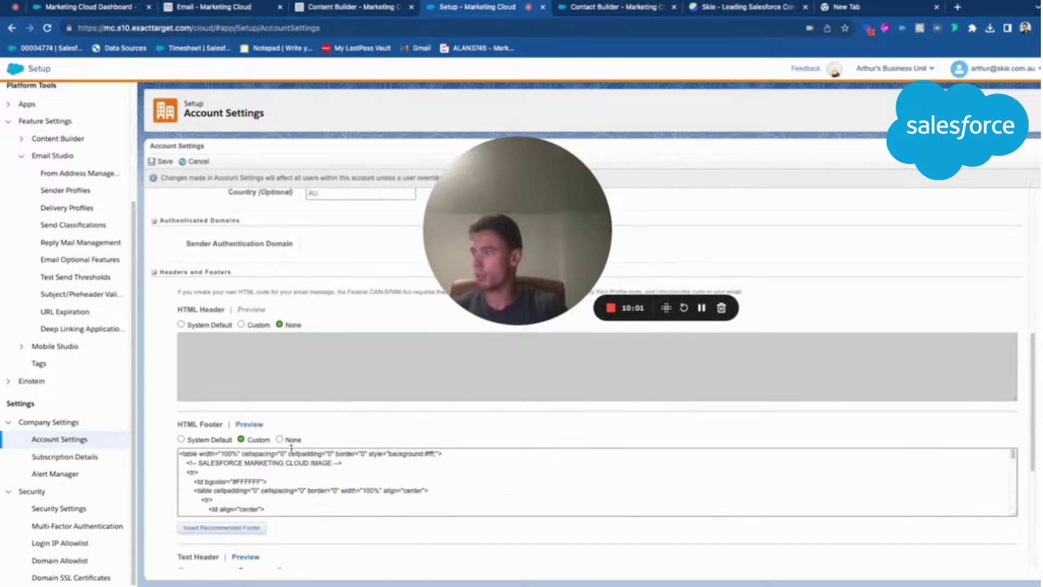
pyautogui.click(279, 371)
pyautogui.click(280, 485)
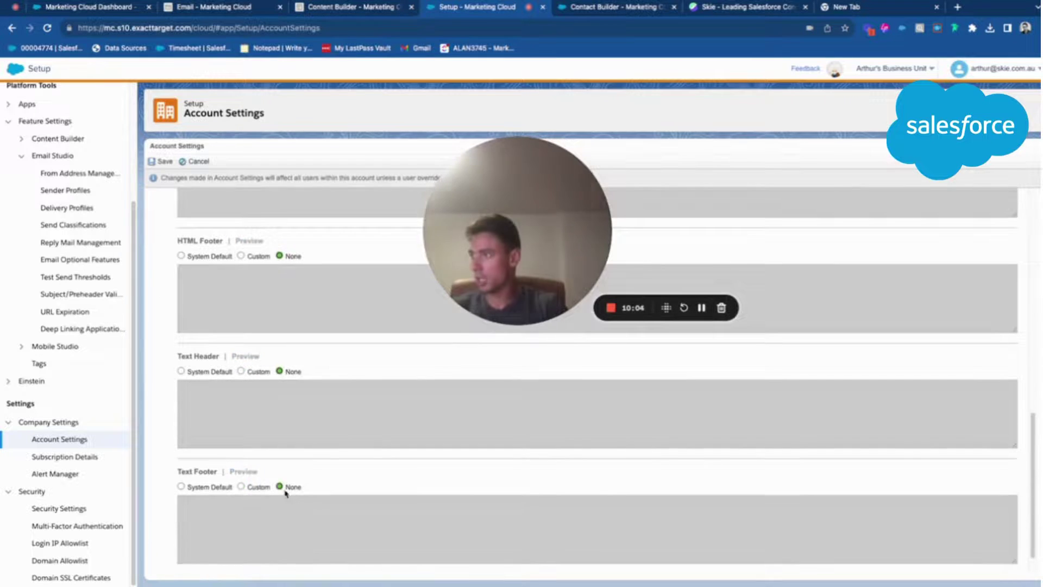
pyautogui.scroll(15, 266, 467)
pyautogui.click(161, 160)
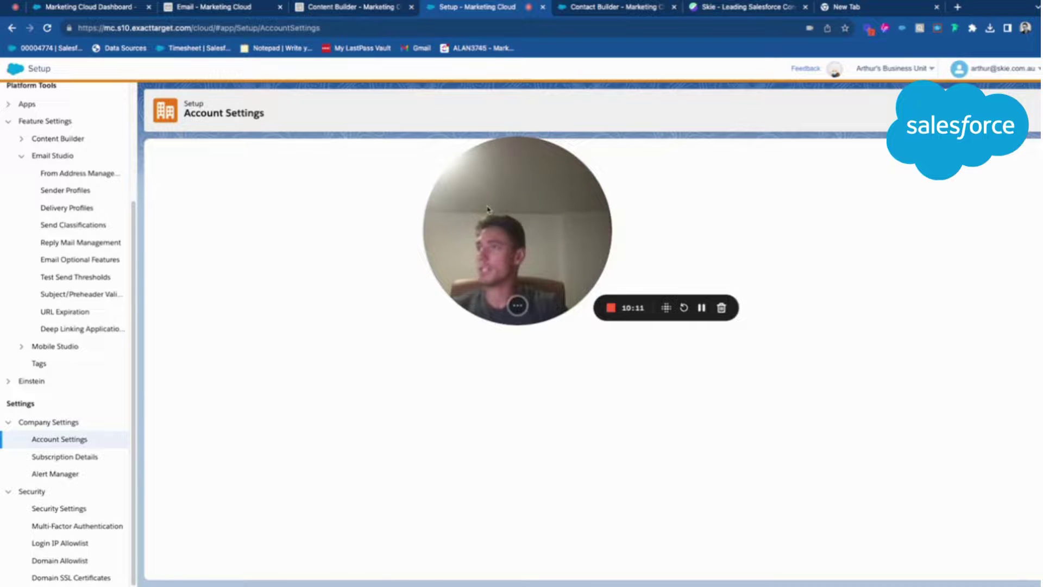
pyautogui.moveTo(522, 219); pyautogui.dragTo(668, 291)
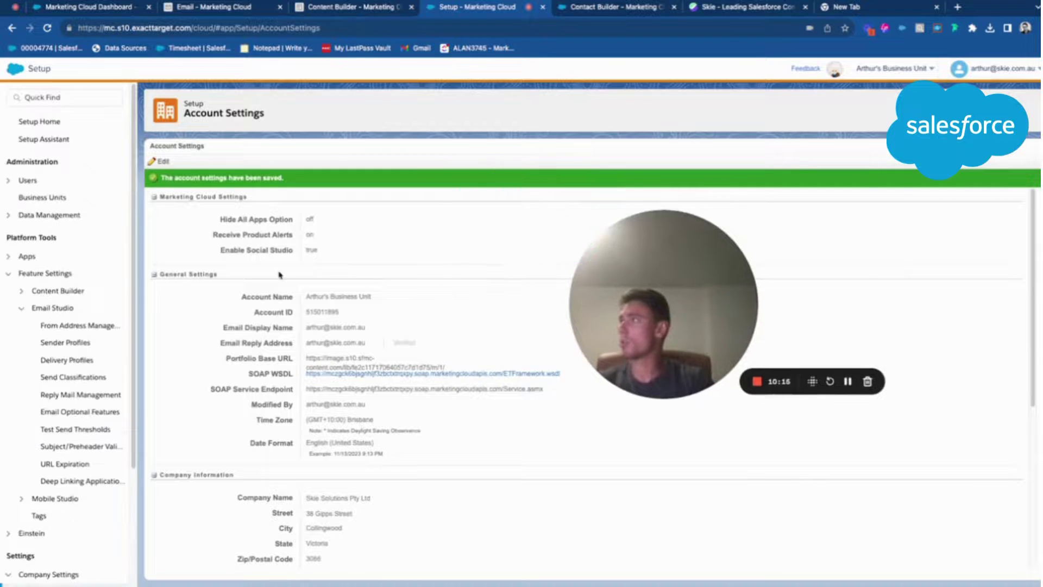
# Return to the Survey Email Journey email and save it.
pyautogui.click(343, 7)
pyautogui.click(215, 7)
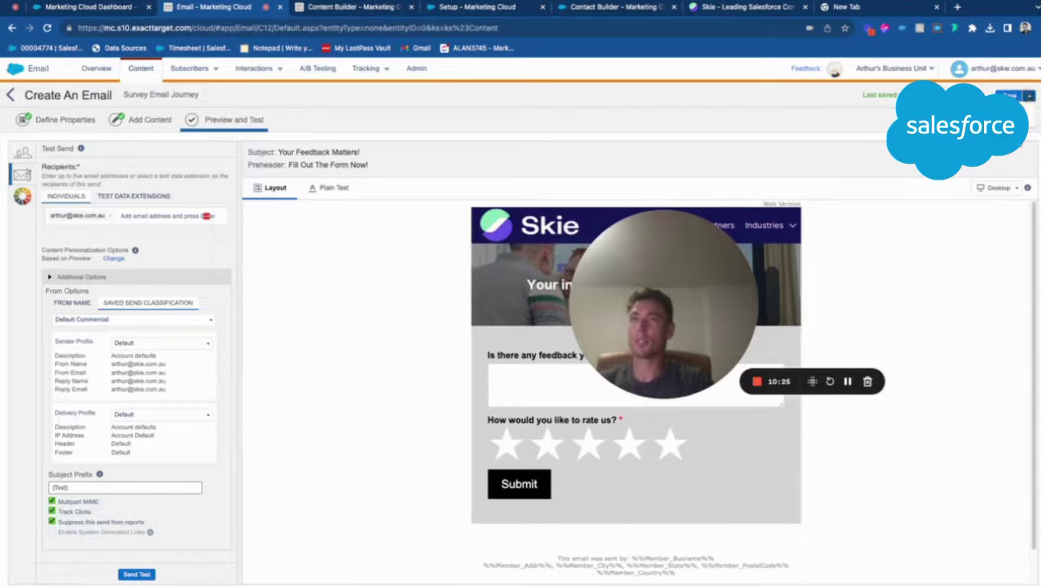
pyautogui.click(1010, 96)
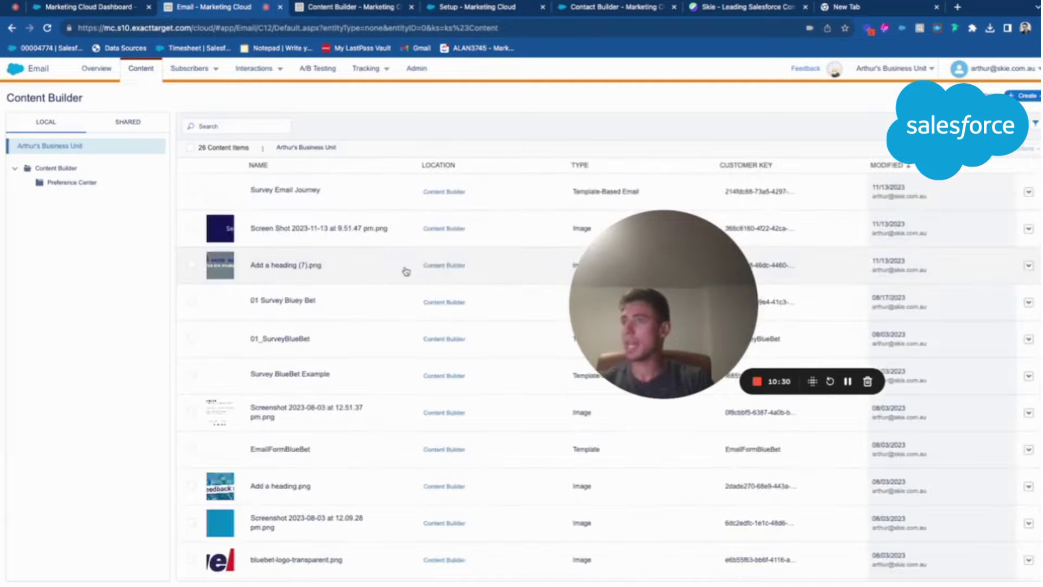
# Reopen the Survey Email Journey email for editing and go to its preview and test stage.
pyautogui.click(302, 190)
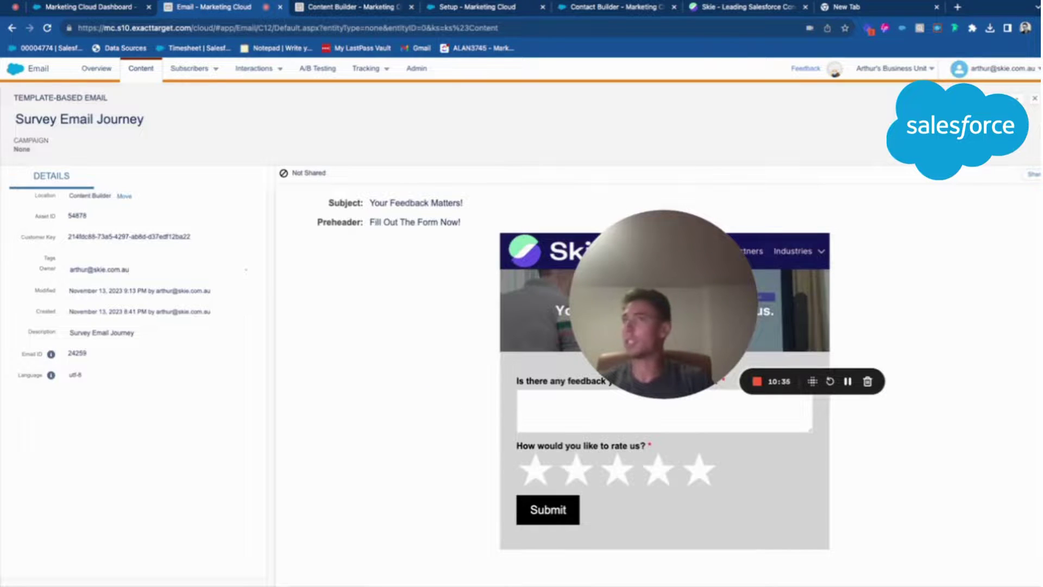
pyautogui.click(1005, 99)
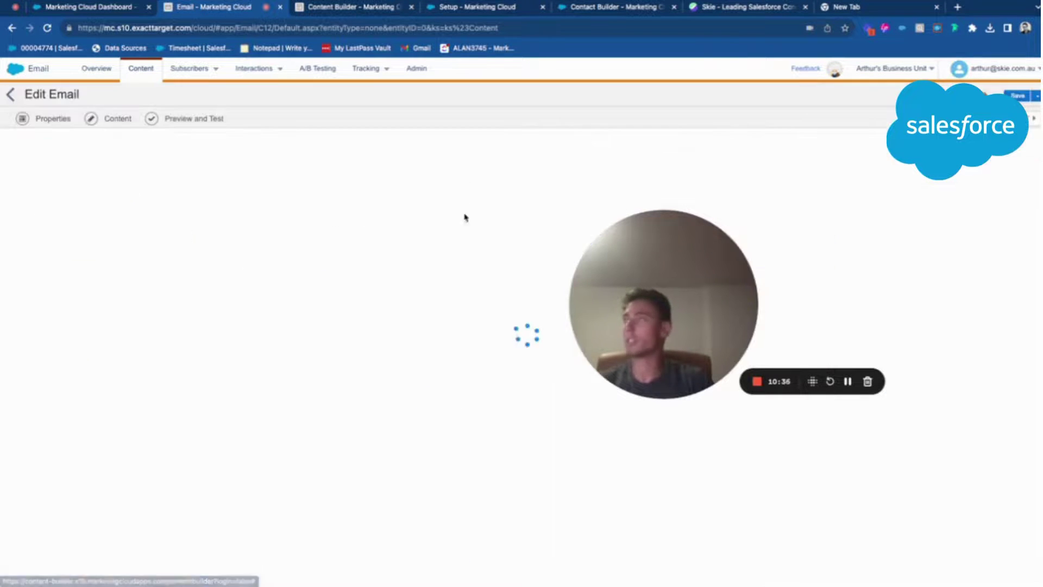
pyautogui.click(207, 120)
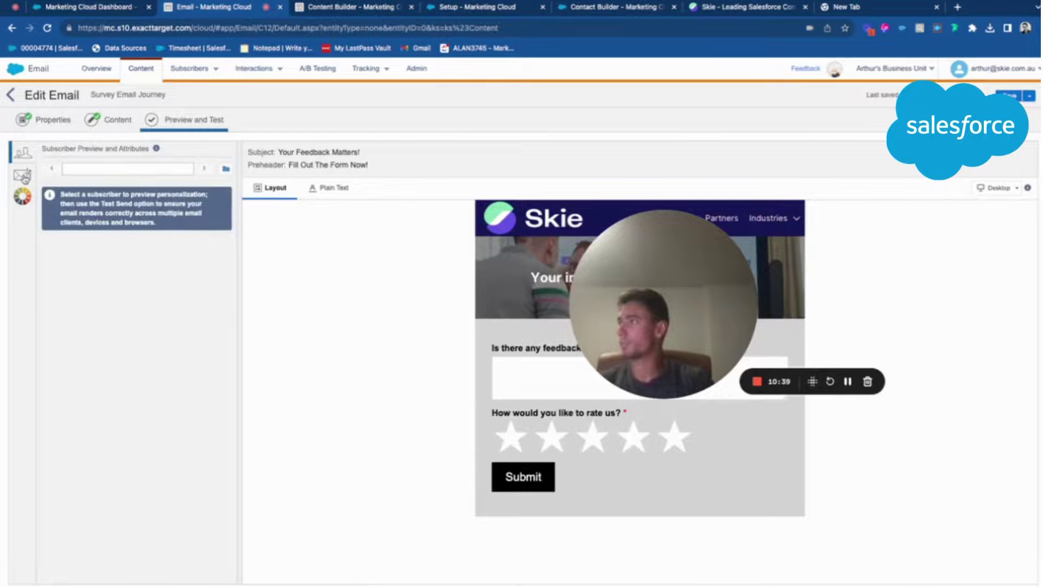
# Try twice to send a test of the survey email to the individual recipient using the default commercial send classification.
pyautogui.click(22, 175)
pyautogui.click(137, 574)
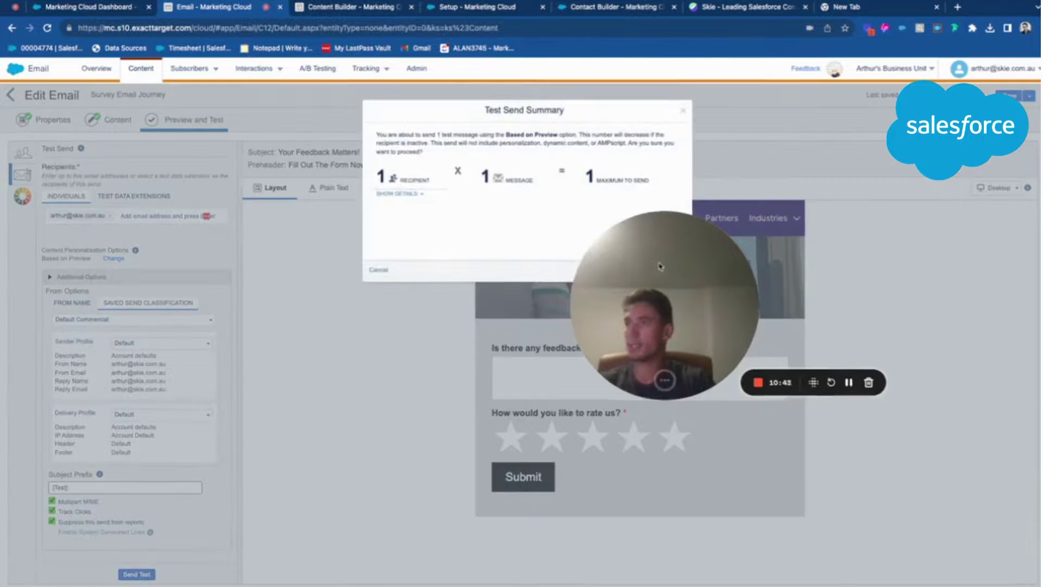
pyautogui.click(659, 266)
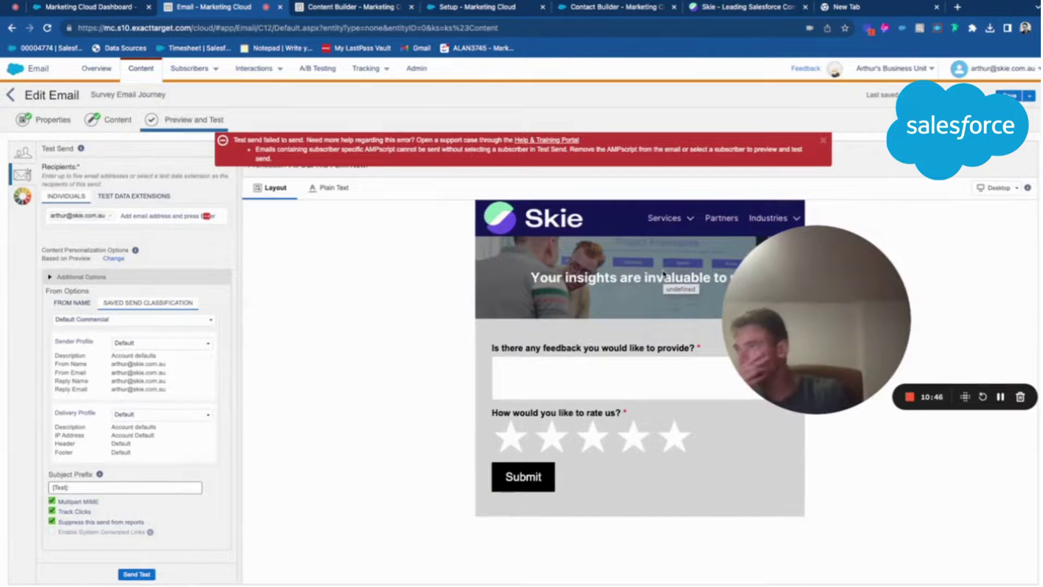
pyautogui.click(824, 141)
pyautogui.moveTo(832, 299); pyautogui.dragTo(494, 317)
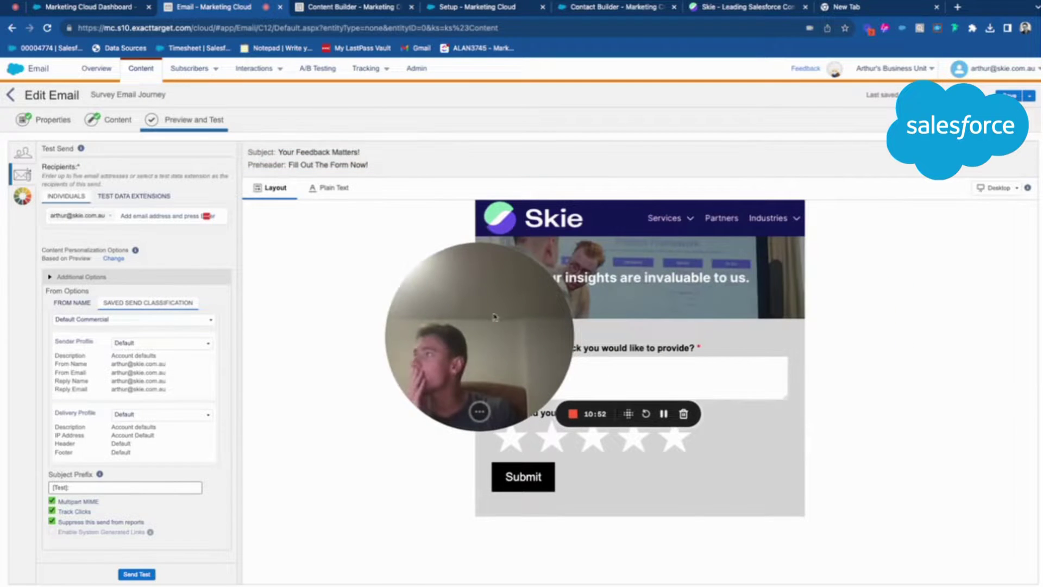
pyautogui.click(124, 574)
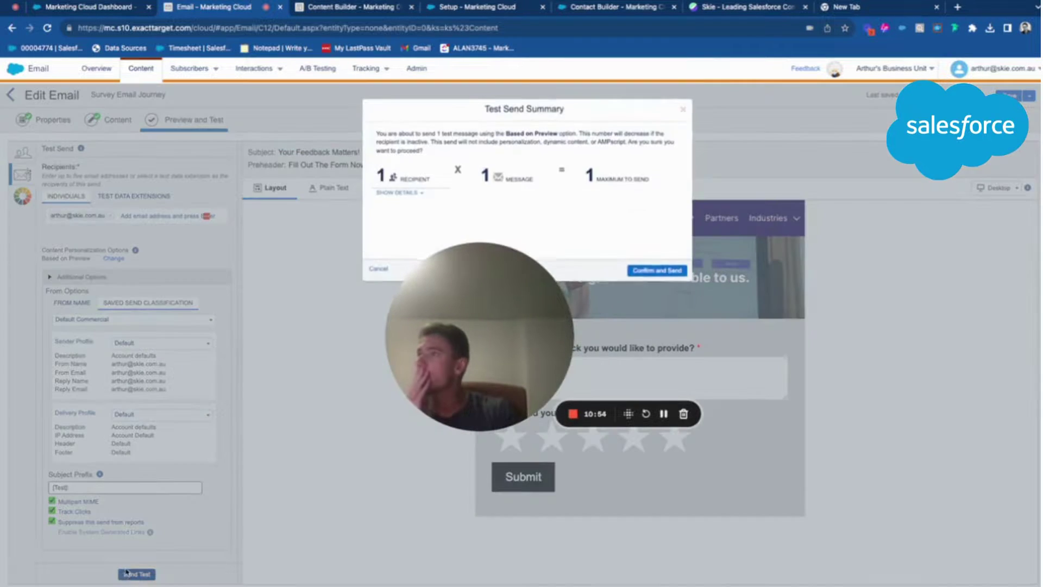
pyautogui.click(660, 271)
pyautogui.moveTo(663, 414); pyautogui.dragTo(553, 405)
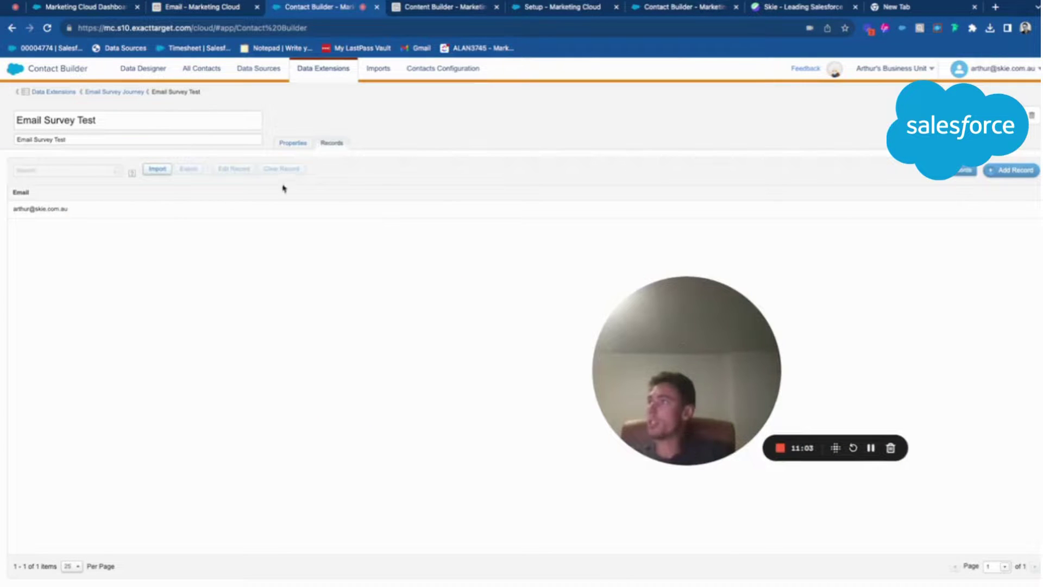
# Check the properties and records of the Email Survey Test data extension and return to the survey email.
pyautogui.click(292, 142)
pyautogui.click(335, 143)
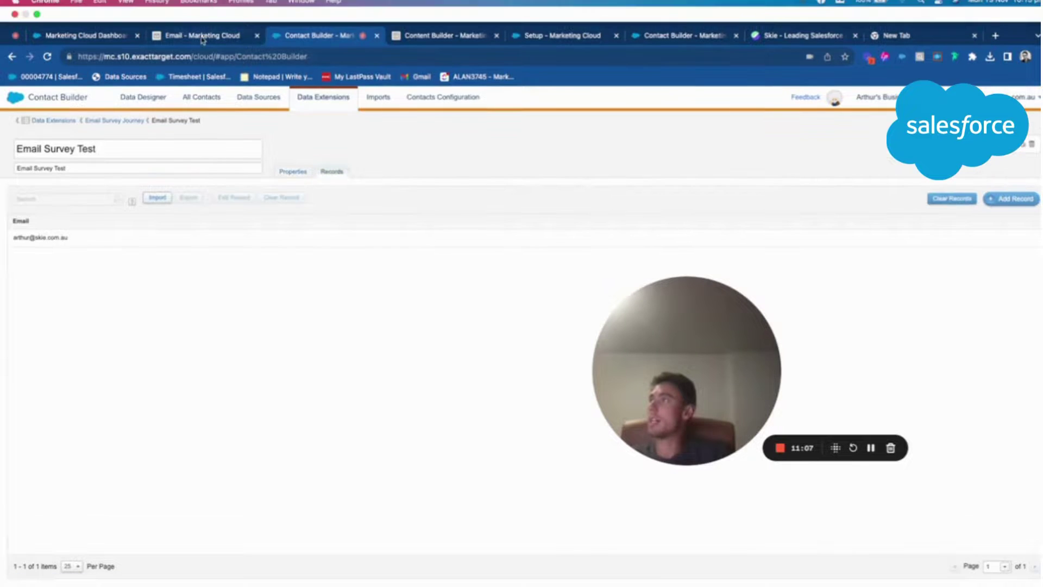
pyautogui.click(202, 36)
pyautogui.click(827, 142)
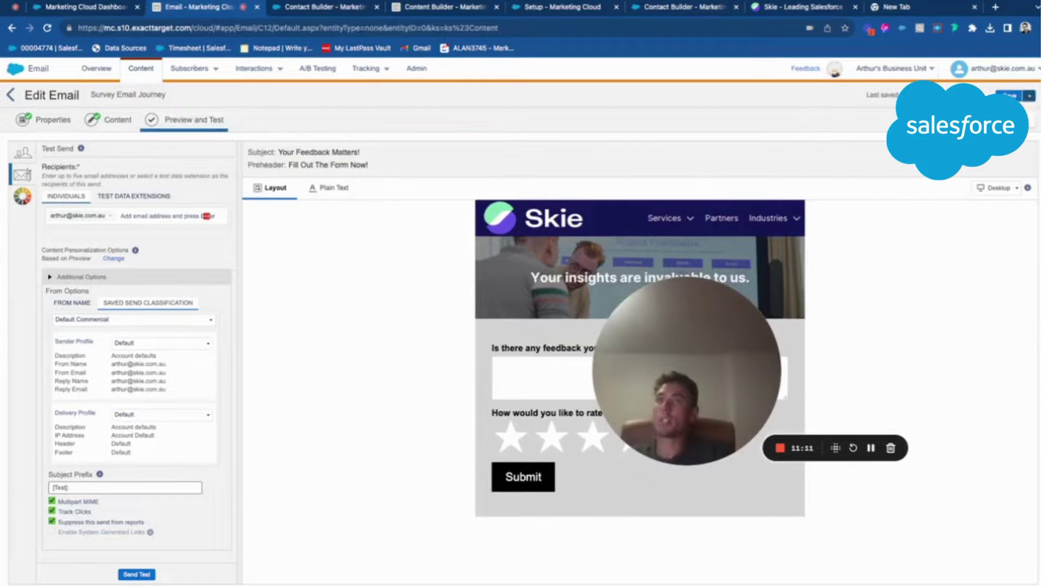
# Start sending the survey email with the default commercial classification and target the Email Survey Test data extension in the Email Survey Journey folder.
pyautogui.click(1006, 120)
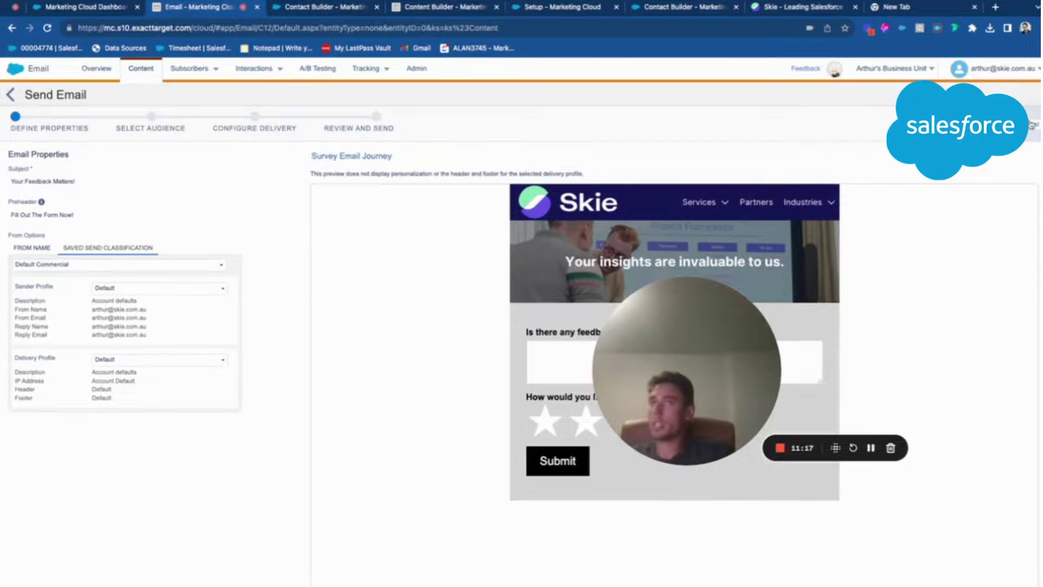
pyautogui.click(1033, 125)
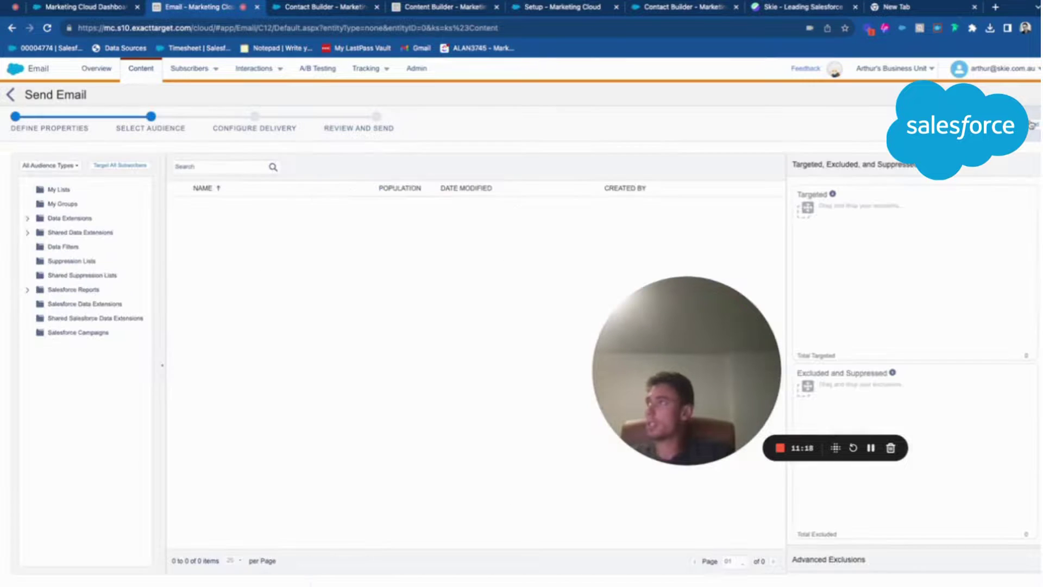
pyautogui.click(35, 219)
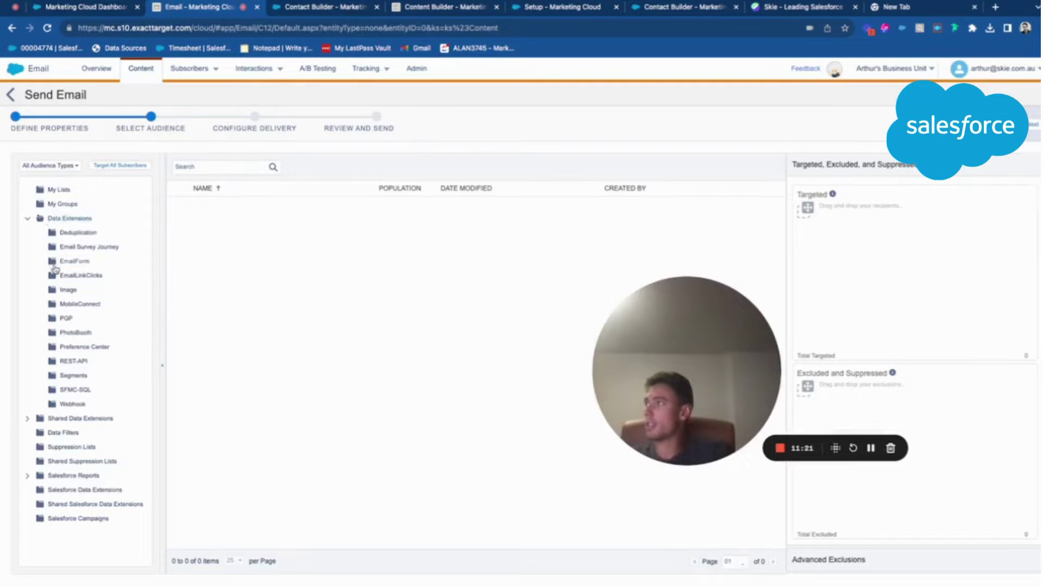
pyautogui.click(69, 248)
pyautogui.click(209, 225)
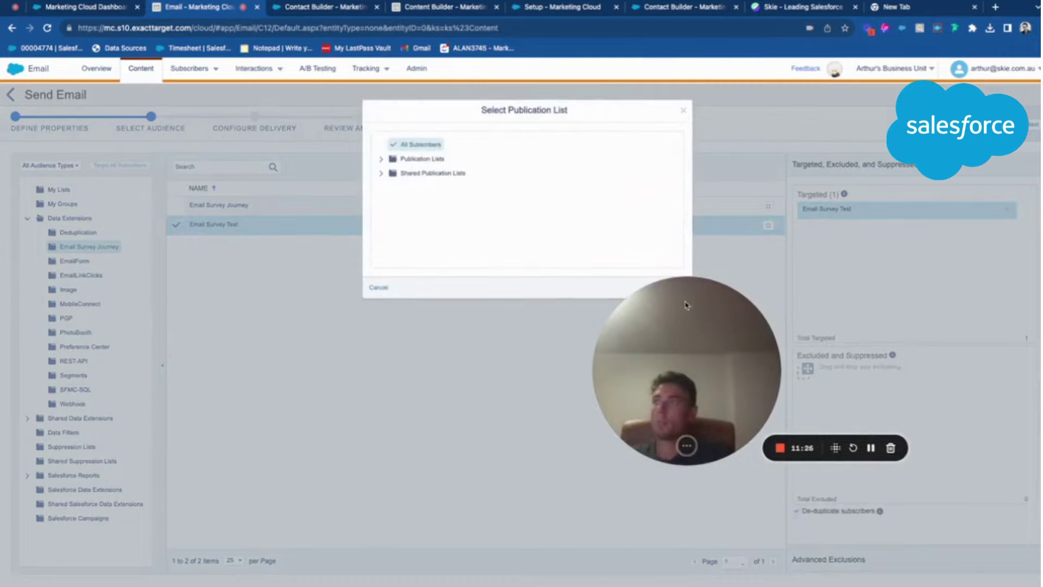
pyautogui.click(672, 287)
pyautogui.click(1030, 124)
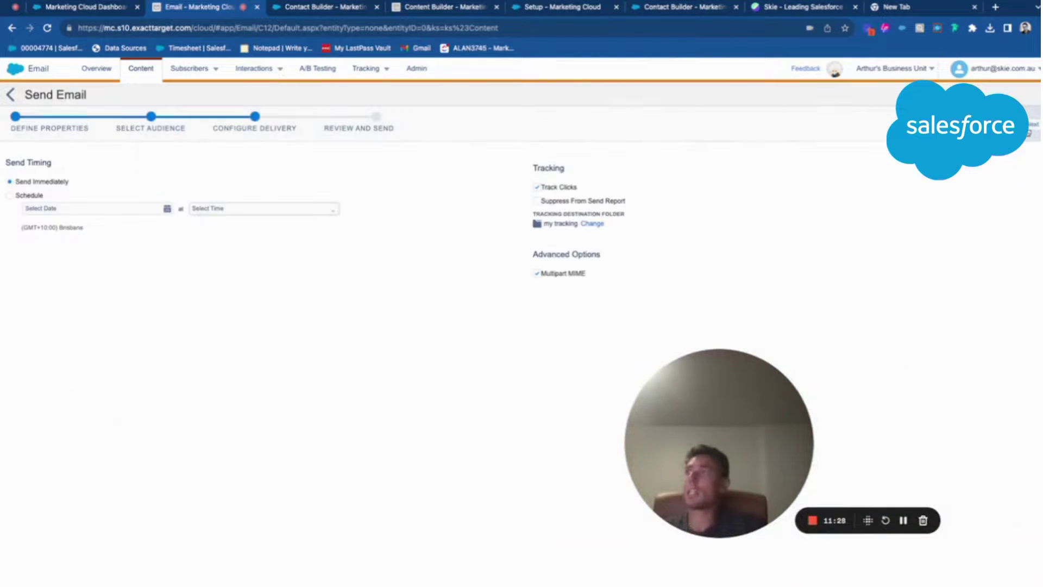
# Keep immediate delivery with click tracking, confirm that the email information is correct and send the email.
pyautogui.click(1031, 124)
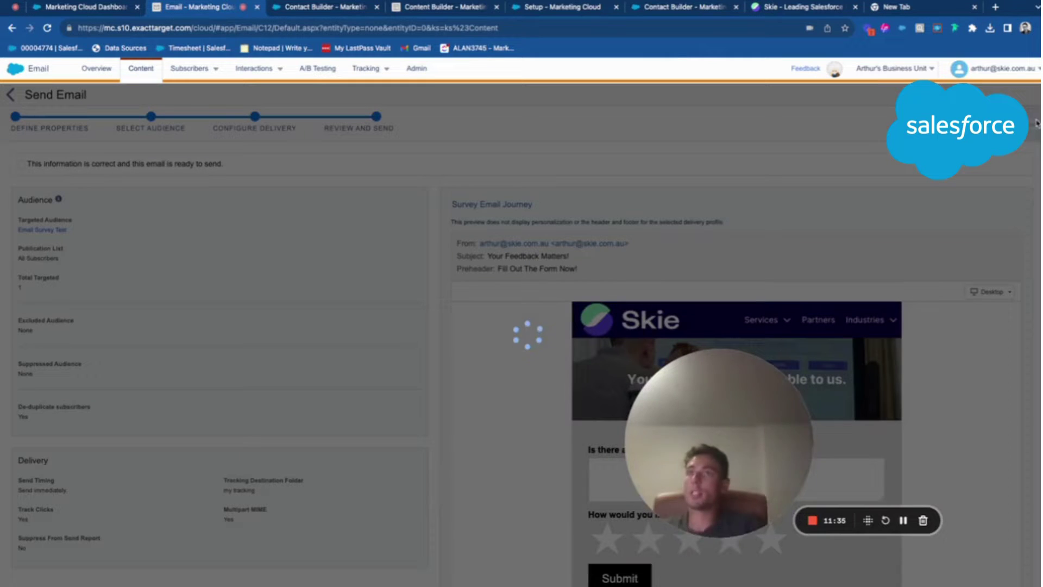
pyautogui.click(1035, 124)
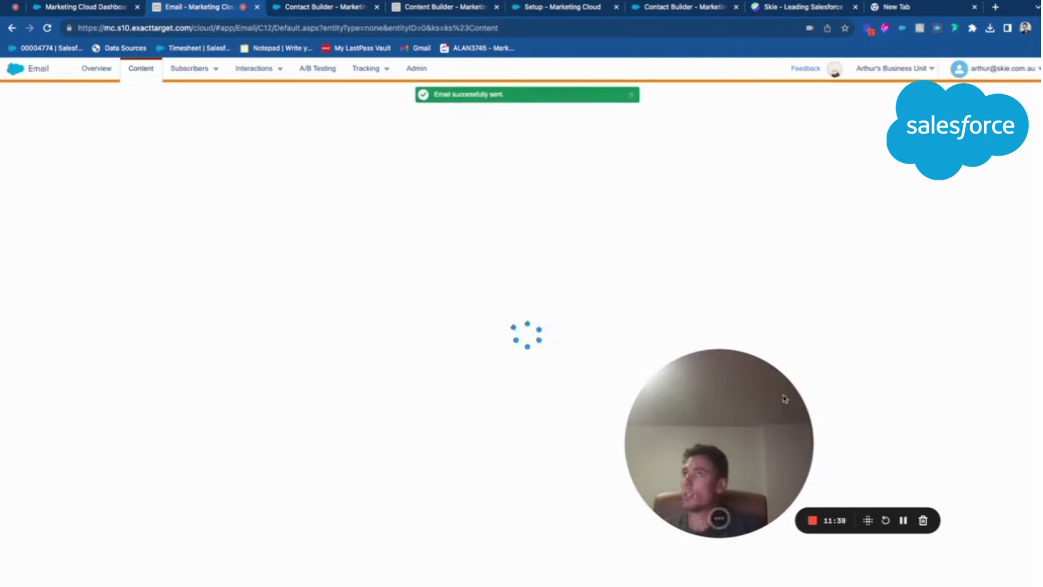
pyautogui.moveTo(758, 409); pyautogui.dragTo(511, 227)
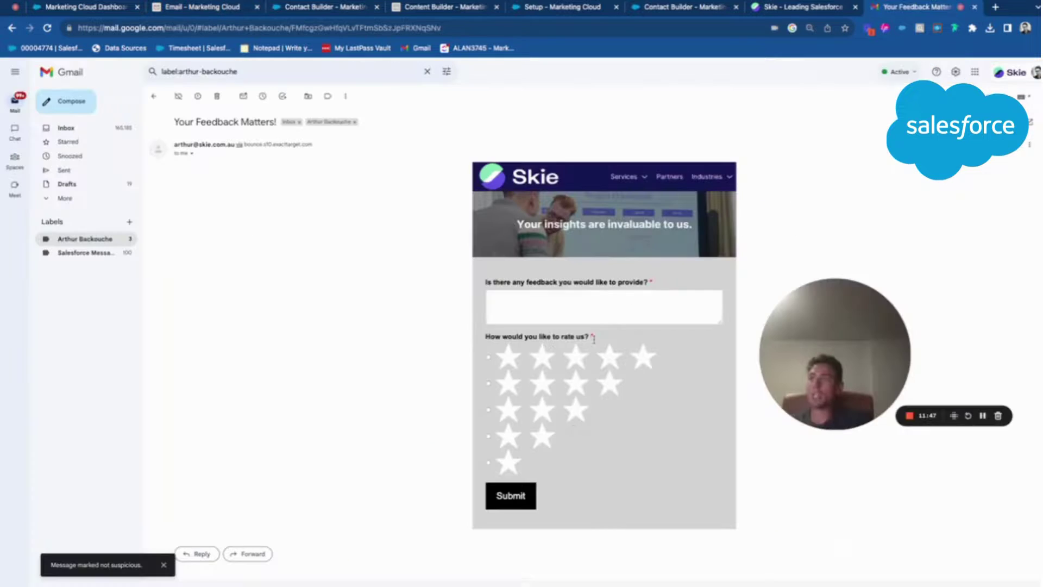
# In the survey email received in Gmail, enter the feedback "It was great!", choose the five-star rating and submit the form.
pyautogui.click(564, 310)
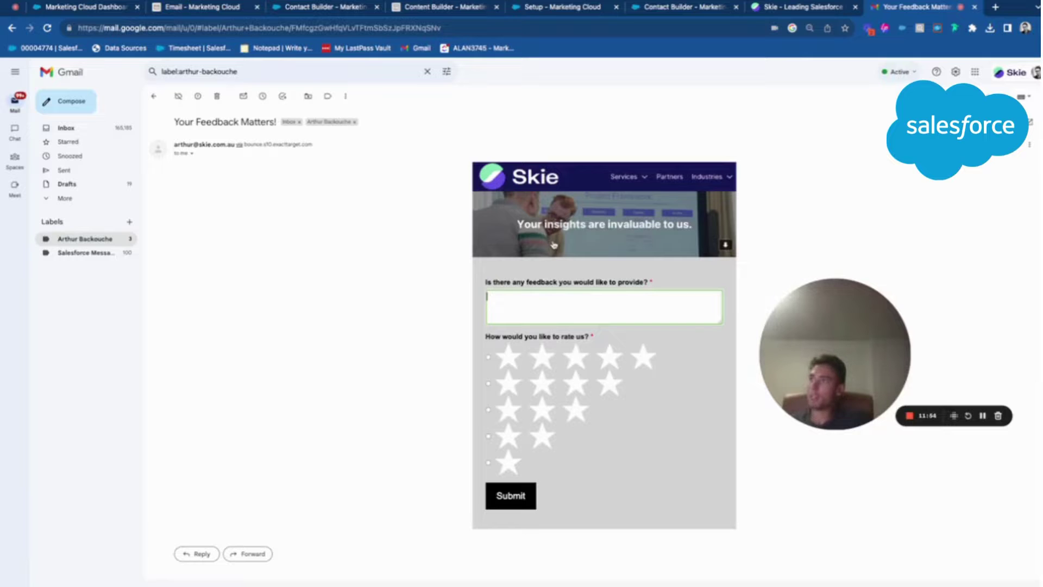
pyautogui.write('It was great!')
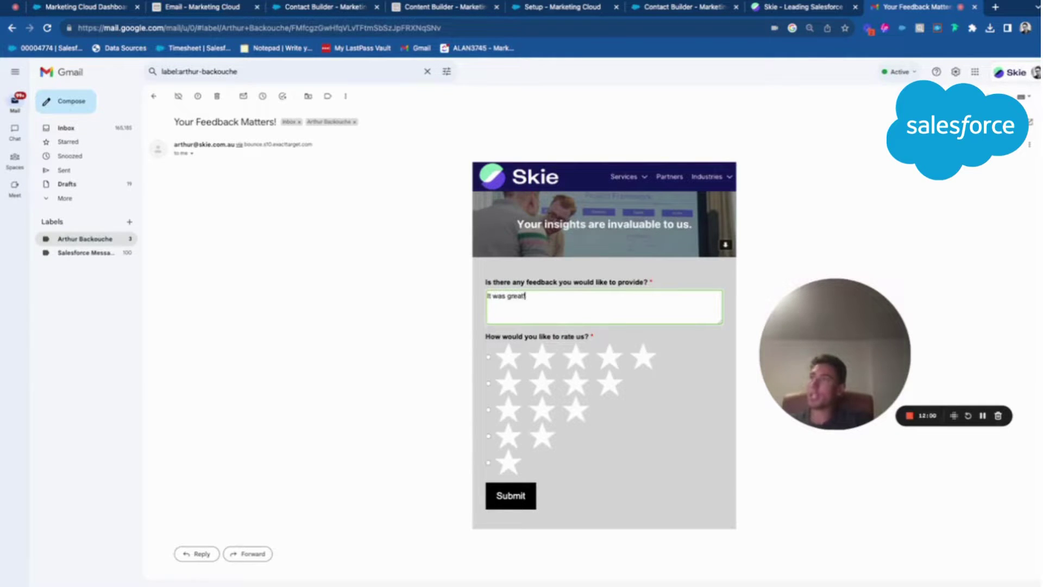
pyautogui.click(489, 357)
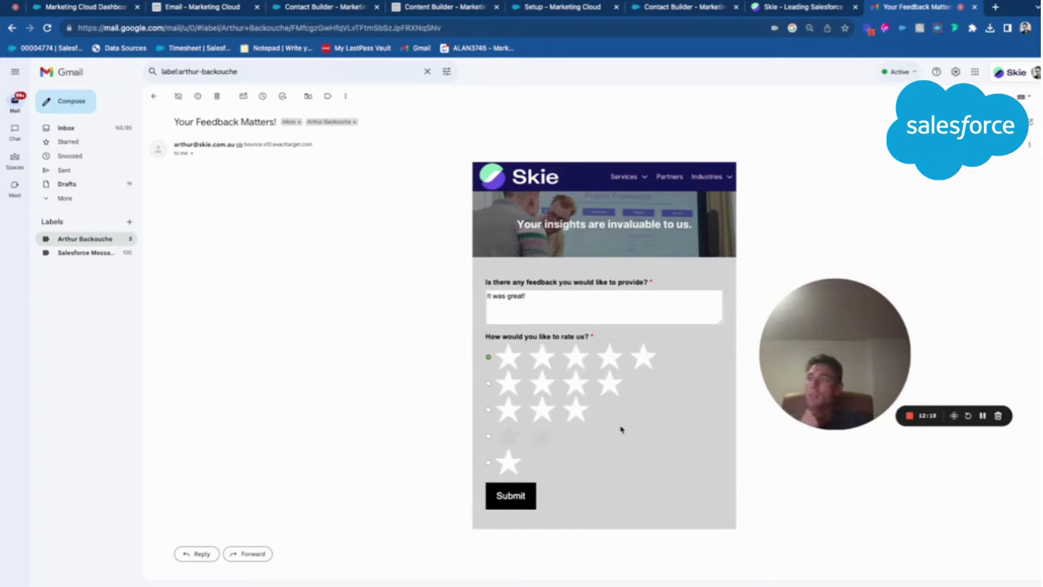
pyautogui.click(513, 496)
pyautogui.click(621, 102)
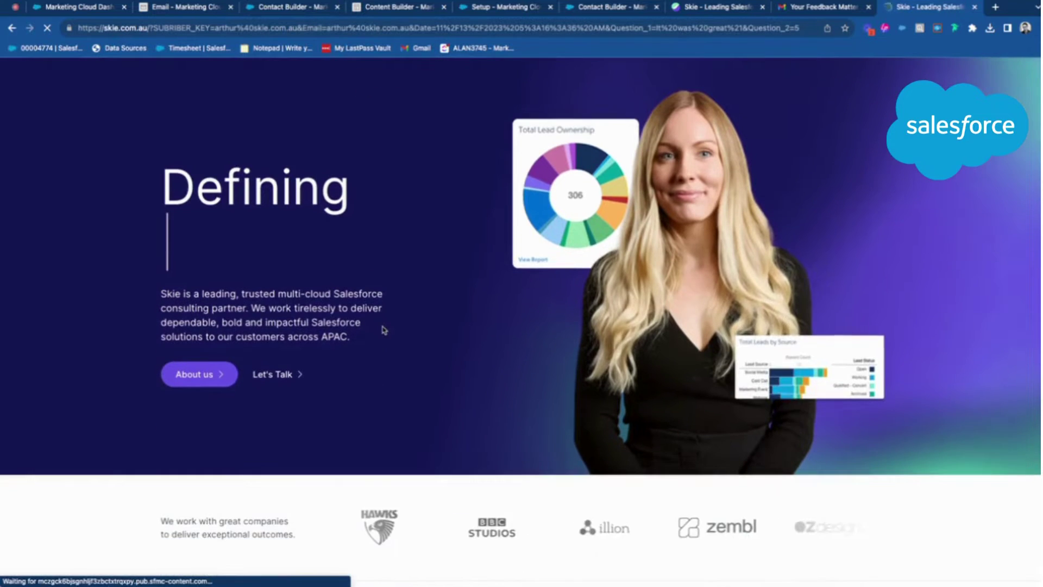
# Look over the Skie landing page and switch to Contact Builder to check the records of the Email Survey Journey data extension.
pyautogui.scroll(-5, 383, 328)
pyautogui.scroll(-20, 383, 329)
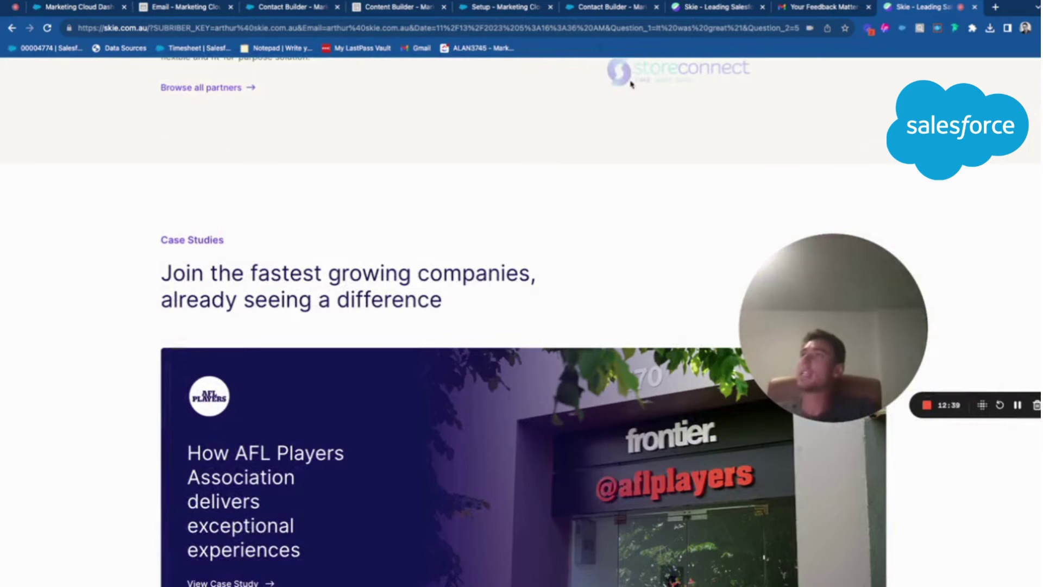
pyautogui.moveTo(831, 400); pyautogui.dragTo(573, 325)
pyautogui.click(293, 8)
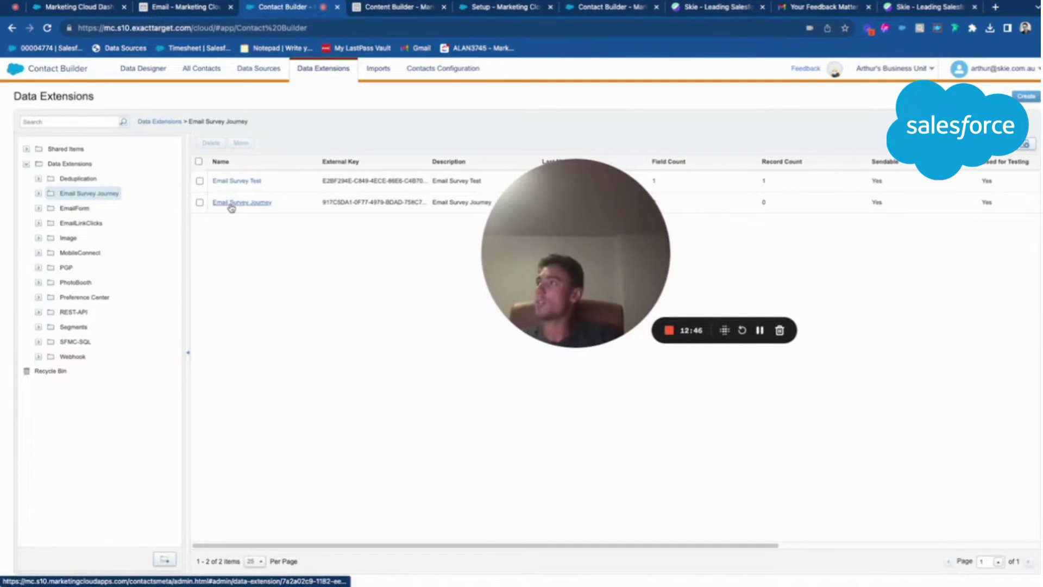
pyautogui.click(231, 204)
pyautogui.click(332, 143)
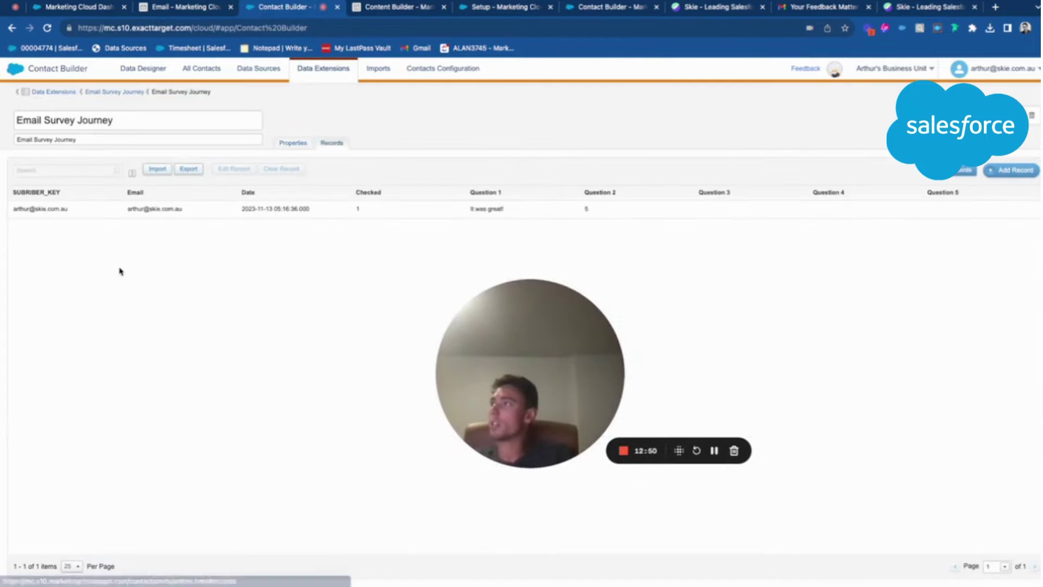